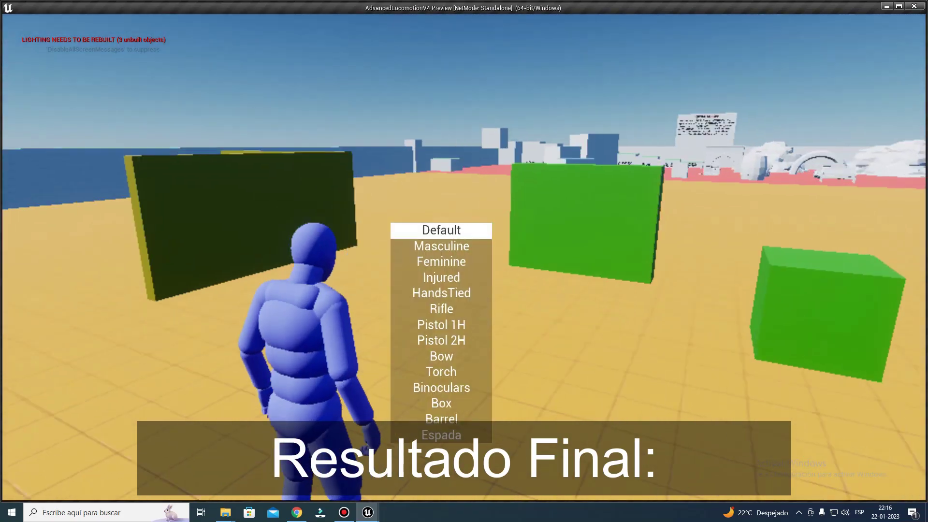
Step: Leave the preview of the shattered wall and cubes and return to ALS_DemoLevel in the editor
scroll(480, 319, "down", 1)
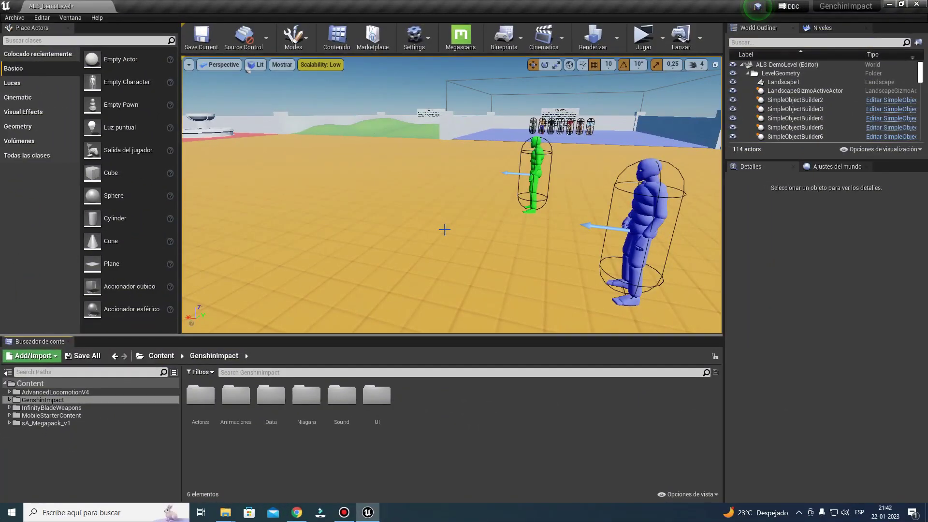
Step: Move the camera to a close frontal view of the blue and green characters, then launch Jugar
right_click_drag(477, 214, 476, 215)
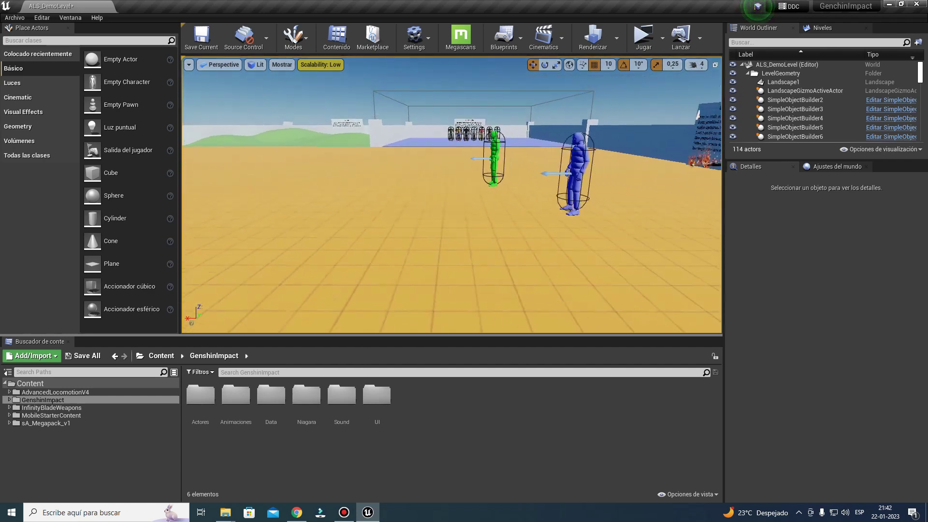
right_click_drag(631, 87, 631, 87)
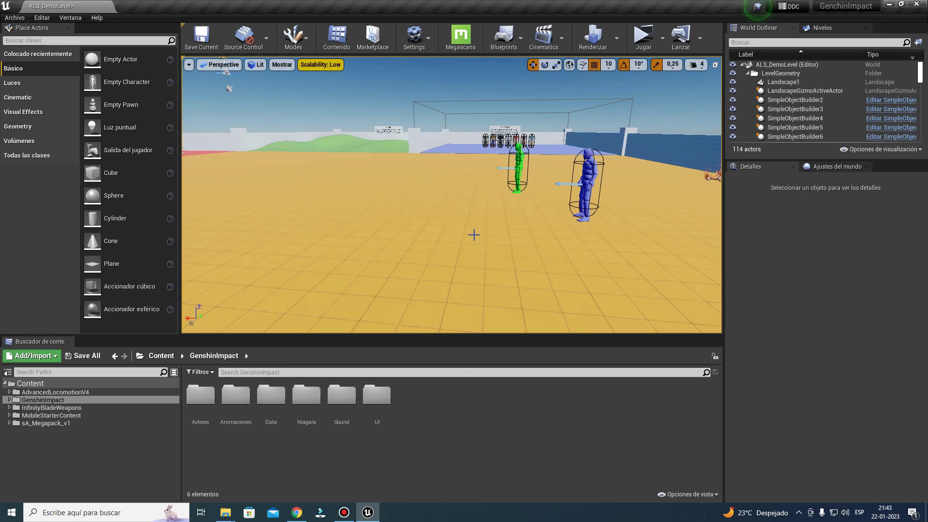
left_click(643, 46)
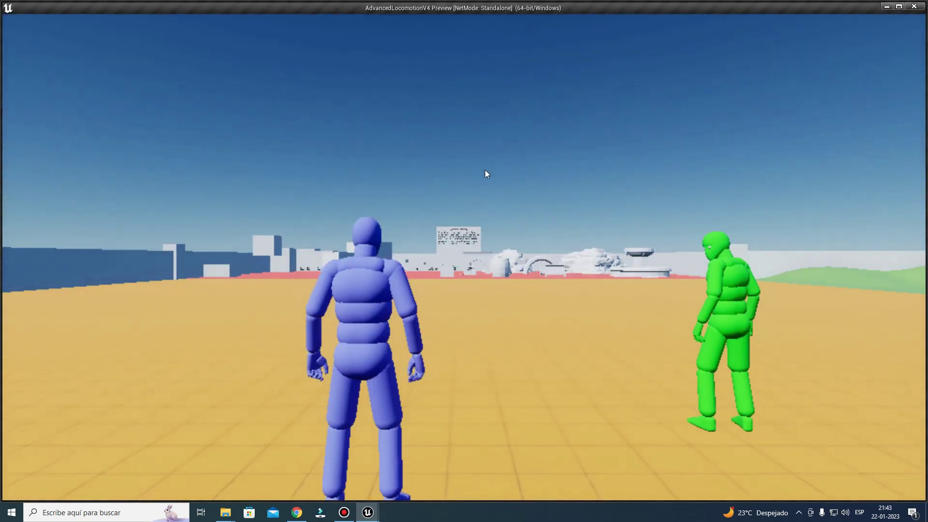
left_click(485, 169)
key("w")
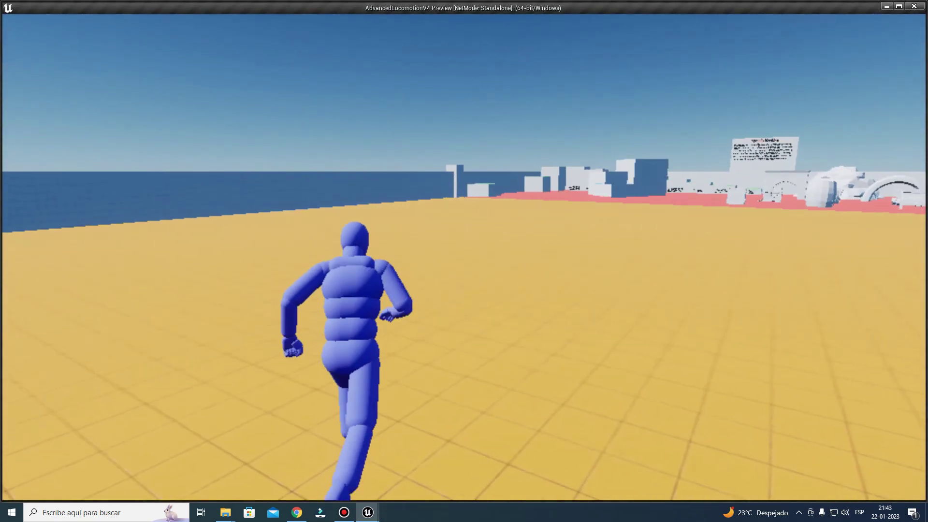
key("q")
scroll(482, 327, "down", 3)
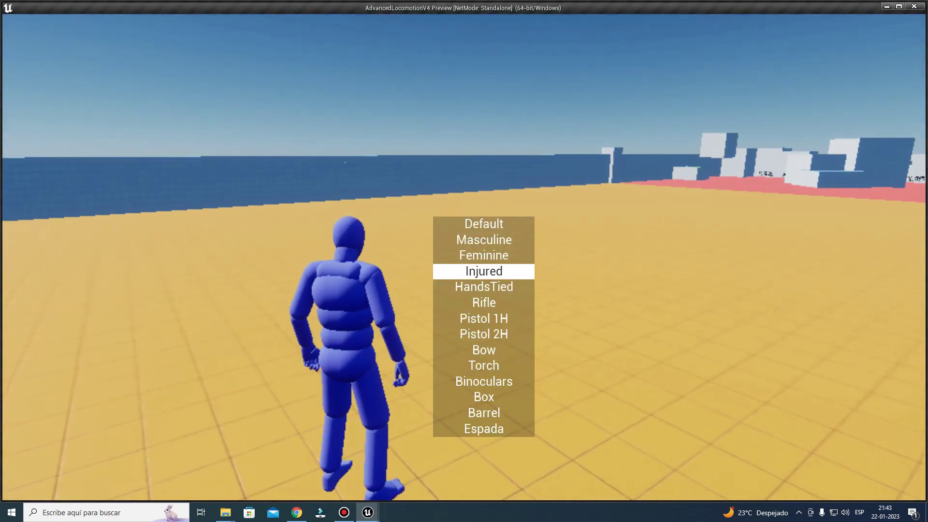
scroll(482, 327, "down", 3)
scroll(482, 328, "up", 2)
scroll(482, 327, "down", 1)
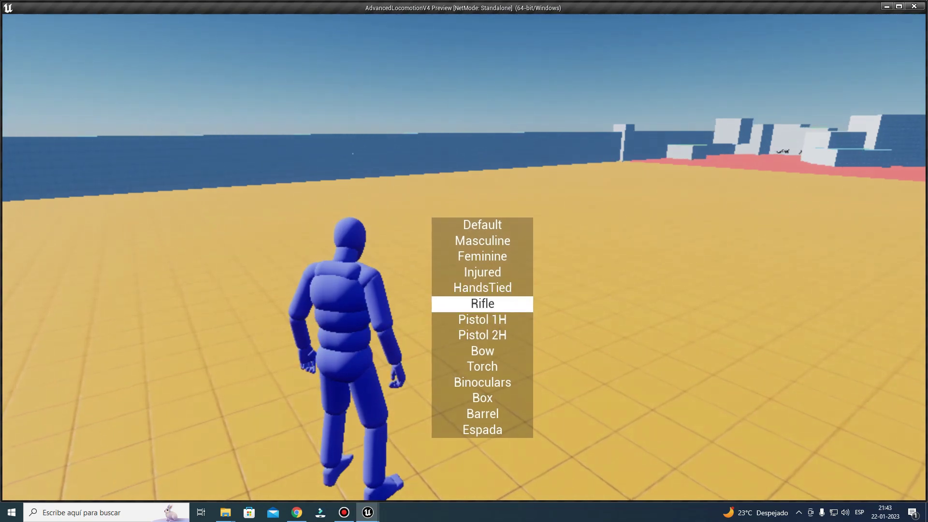
key("c")
right_click(464, 261)
key("c")
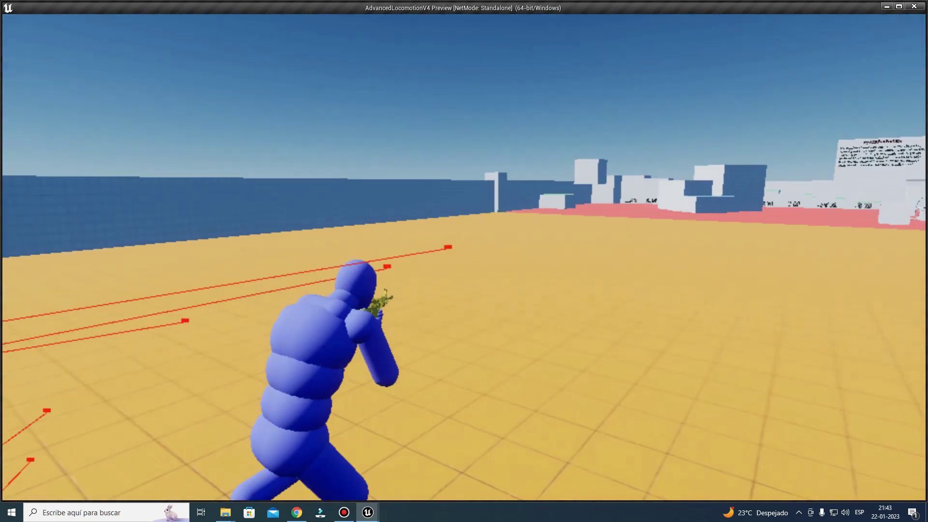
key("w")
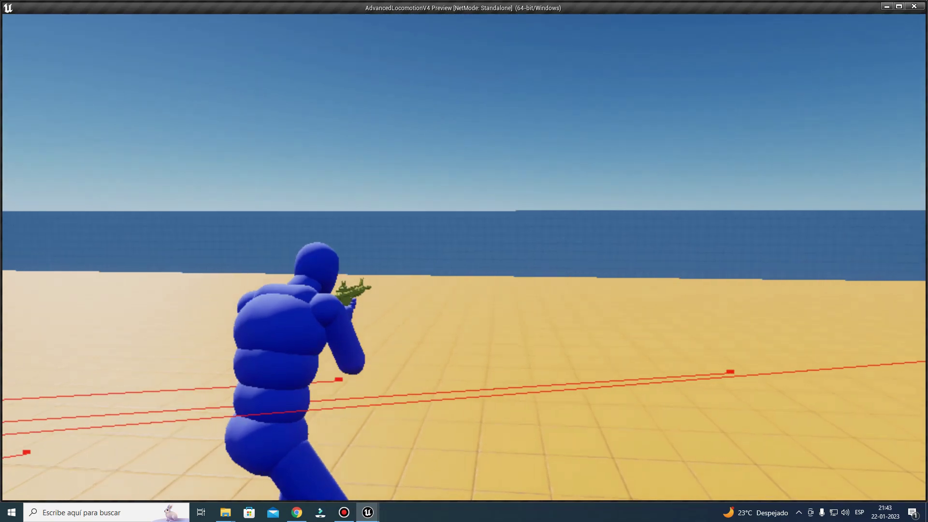
key("Escape")
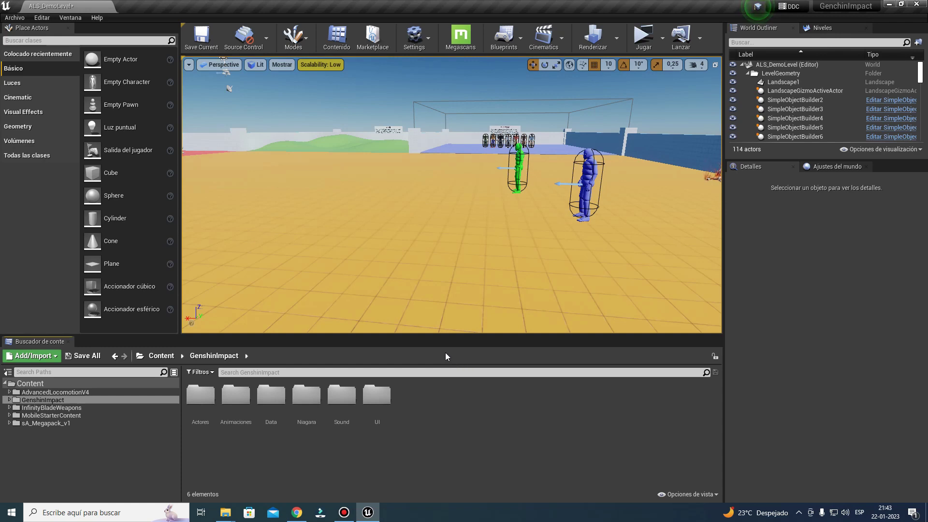
key("alt+p")
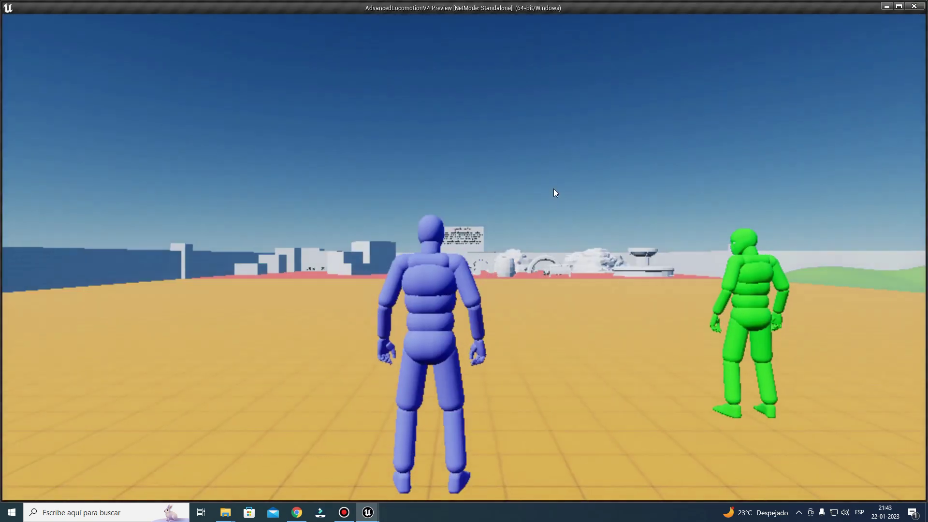
key("q")
scroll(465, 261, "down", 2)
scroll(465, 261, "down", 2)
scroll(464, 261, "down", 1)
key("alt")
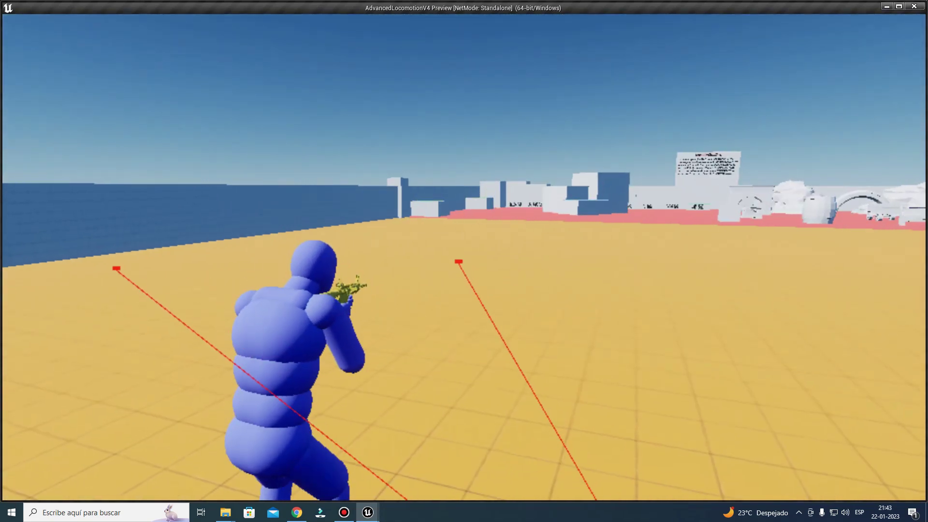
key("c")
key("w")
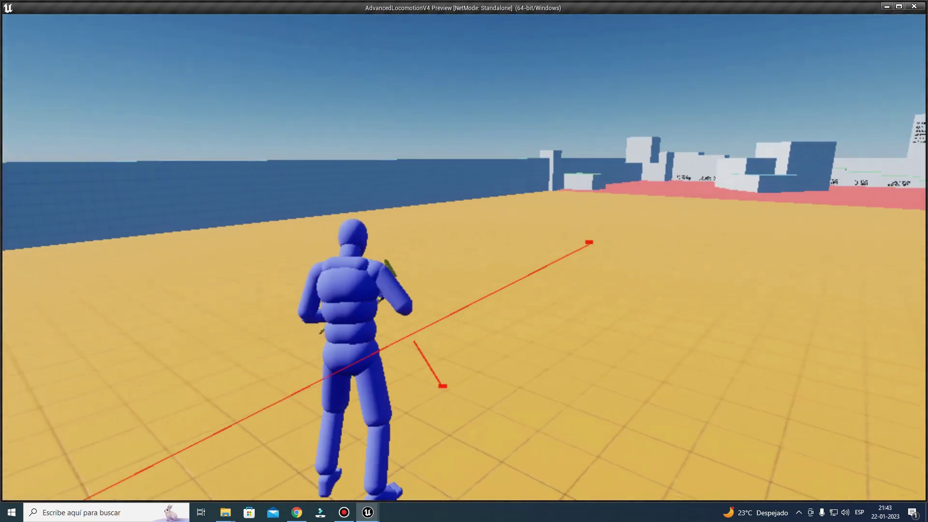
key("w")
key("c")
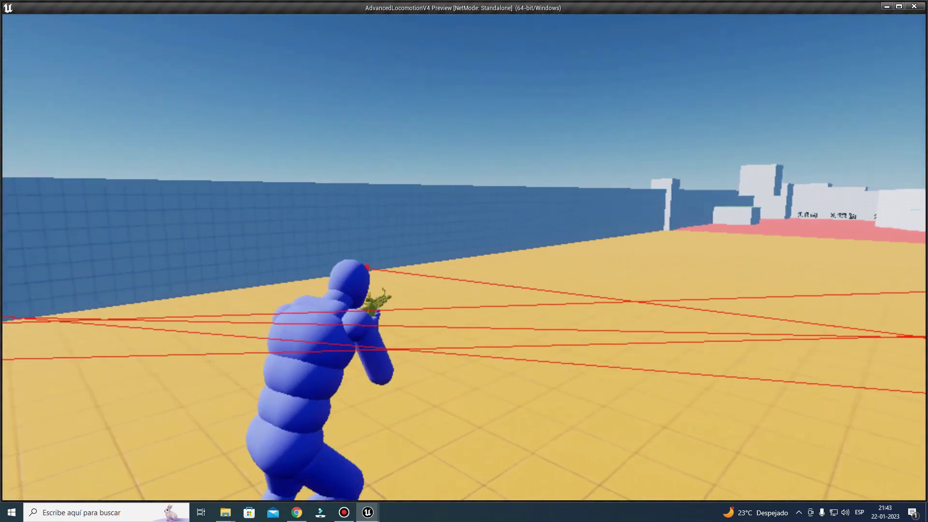
key("Escape")
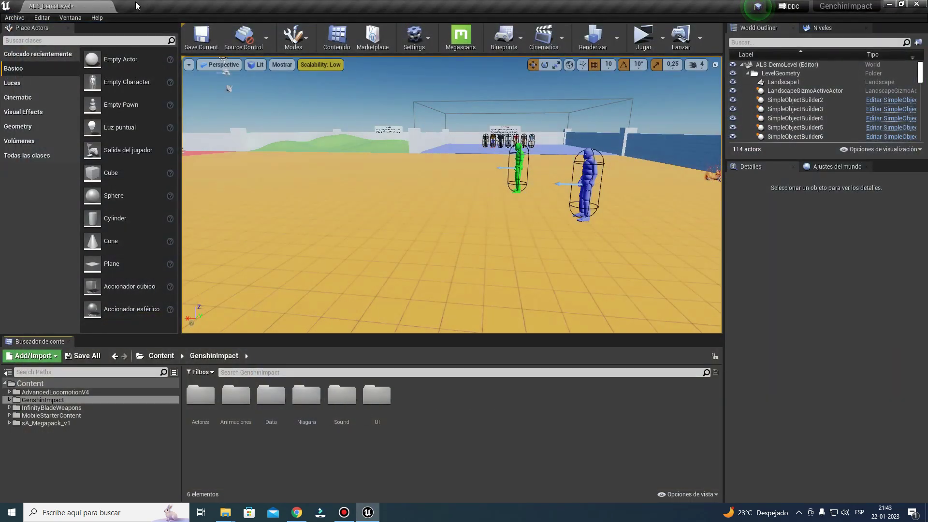
Step: Create a folder named EstructurasRompibles inside GenshinImpact and open it
right_click(432, 413)
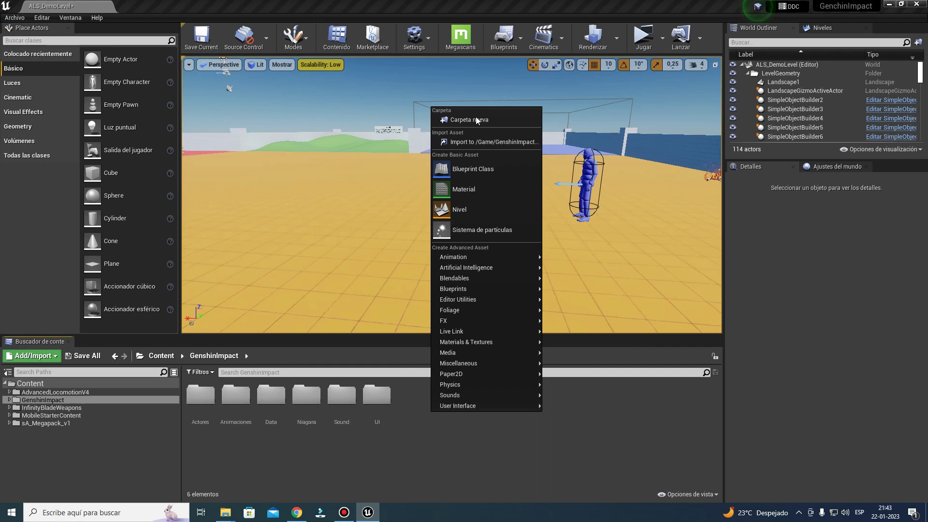
left_click(483, 128)
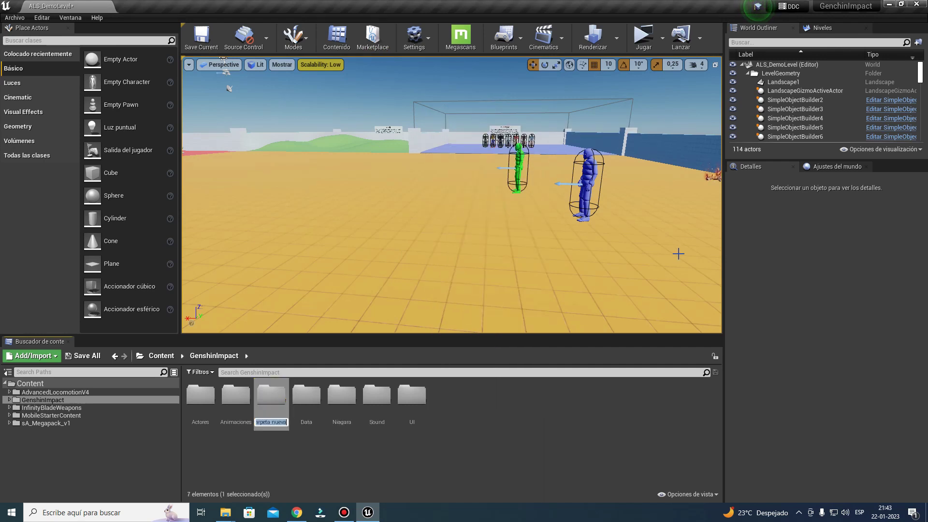
type("Es")
type("s")
key("Return")
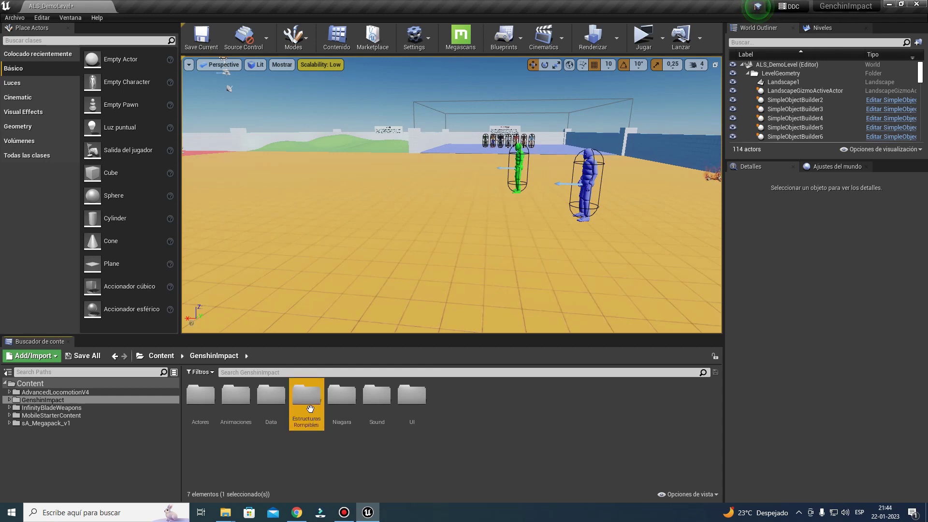
double_click(310, 409)
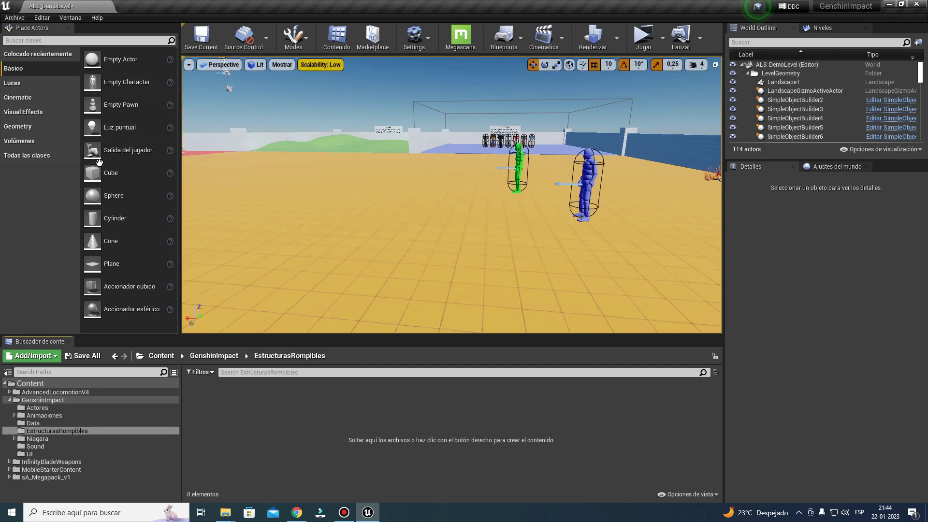
Step: Copy the basic Cube mesh into EstructurasRompibles, then place and delete a test cube
left_click_drag(104, 174, 259, 415)
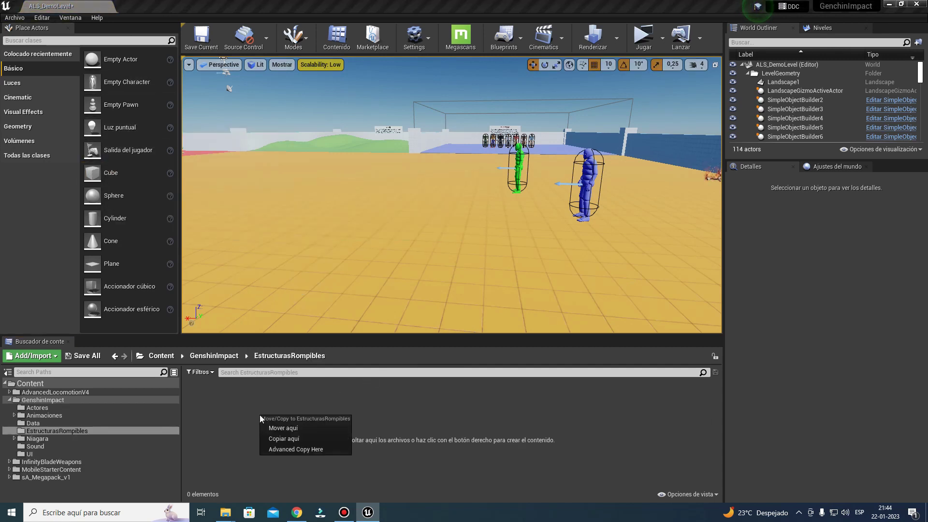
left_click(285, 440)
left_click_drag(201, 396, 420, 263)
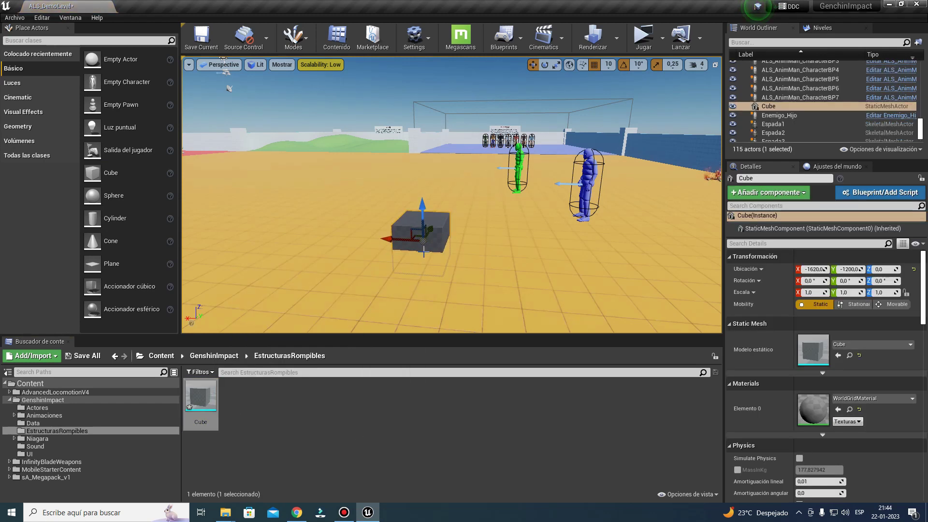
key("Delete")
left_click(312, 395)
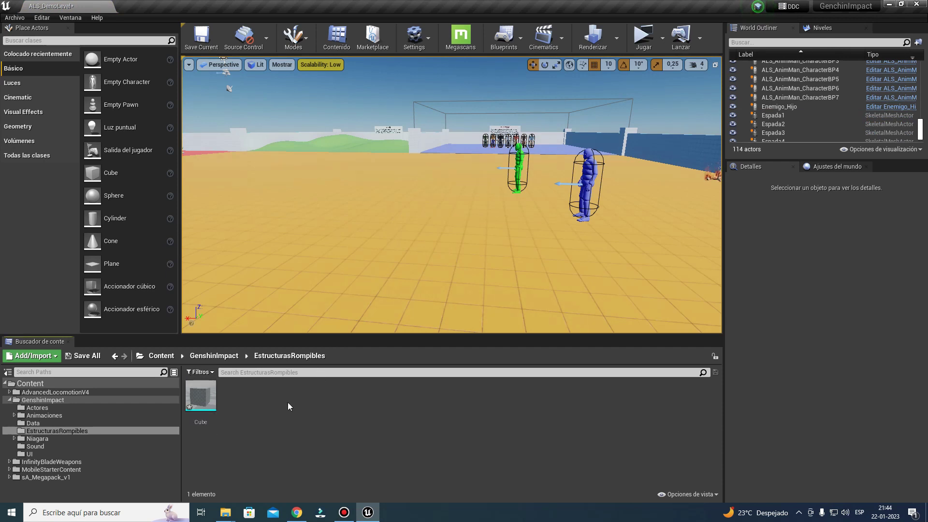
Step: Look through the Cube asset's actions and Project Settings, then close both
right_click(206, 401)
mouse_move(265, 91)
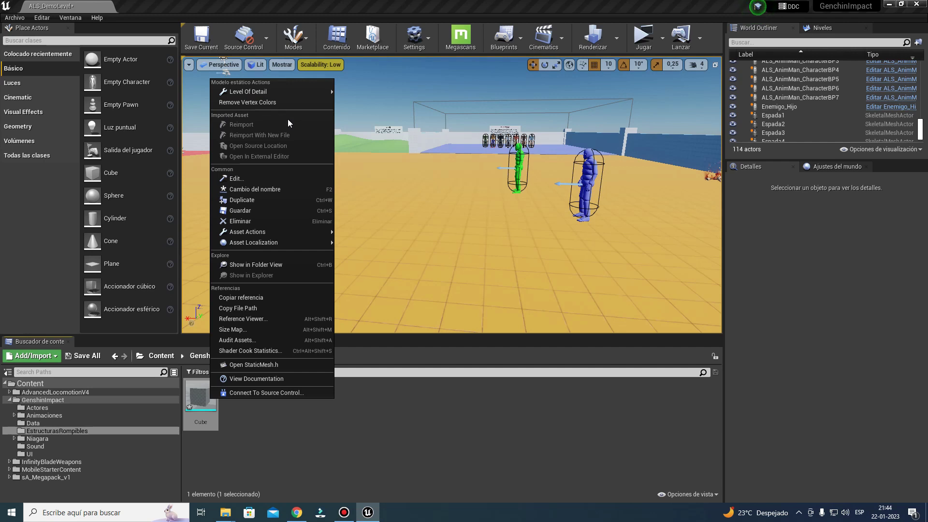
mouse_move(232, 91)
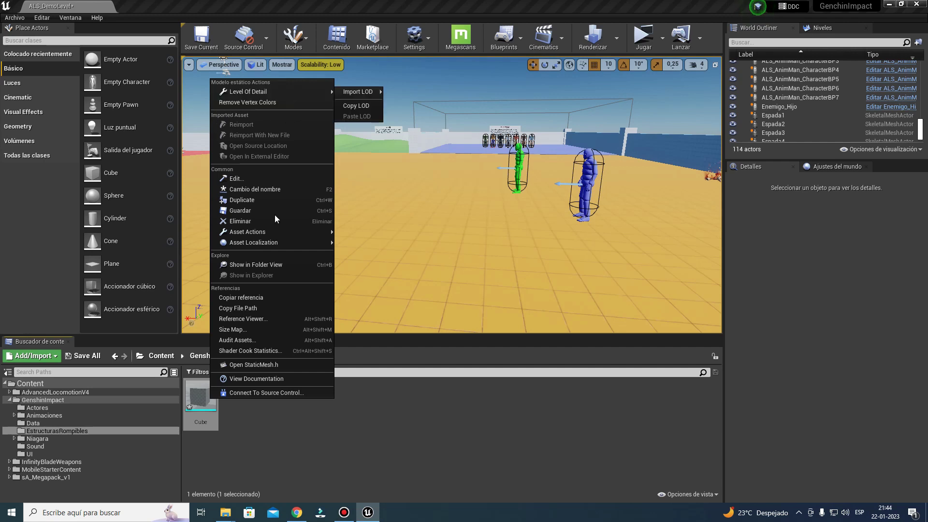
left_click(437, 445)
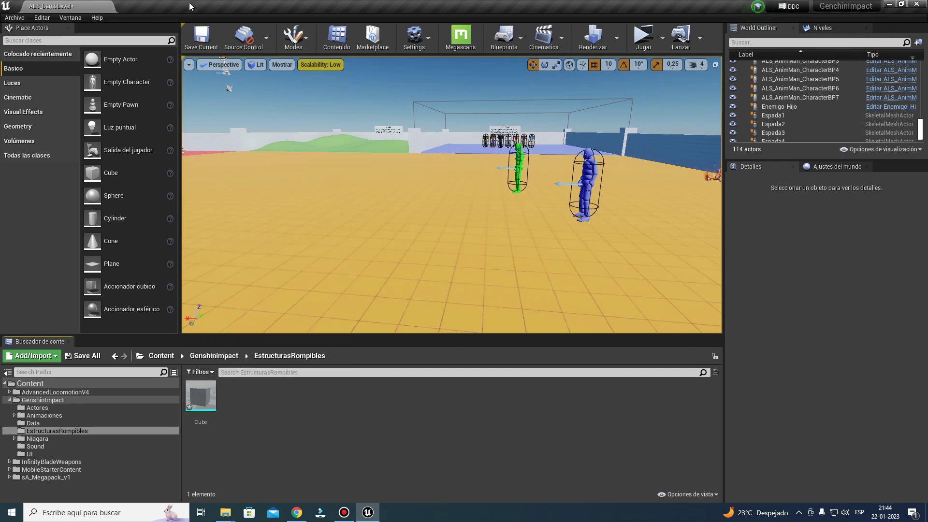
left_click(42, 17)
left_click(54, 156)
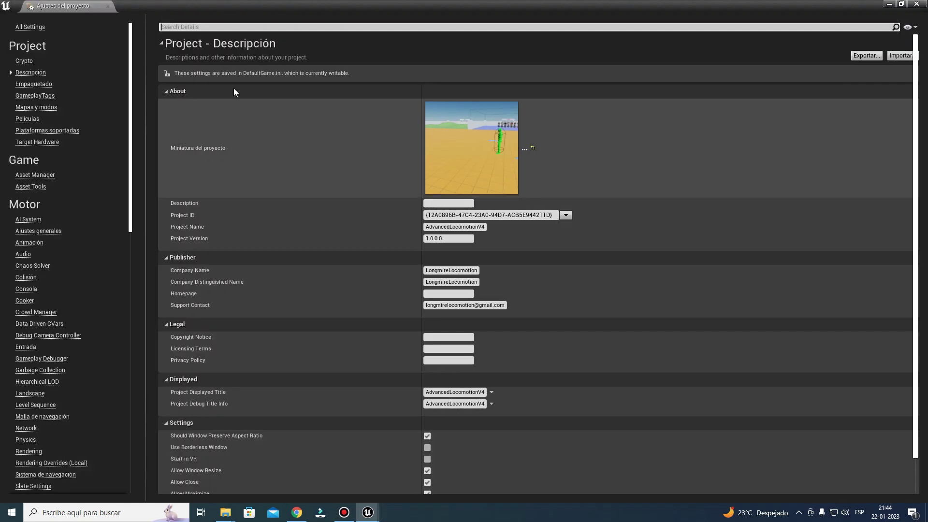
left_click(922, 4)
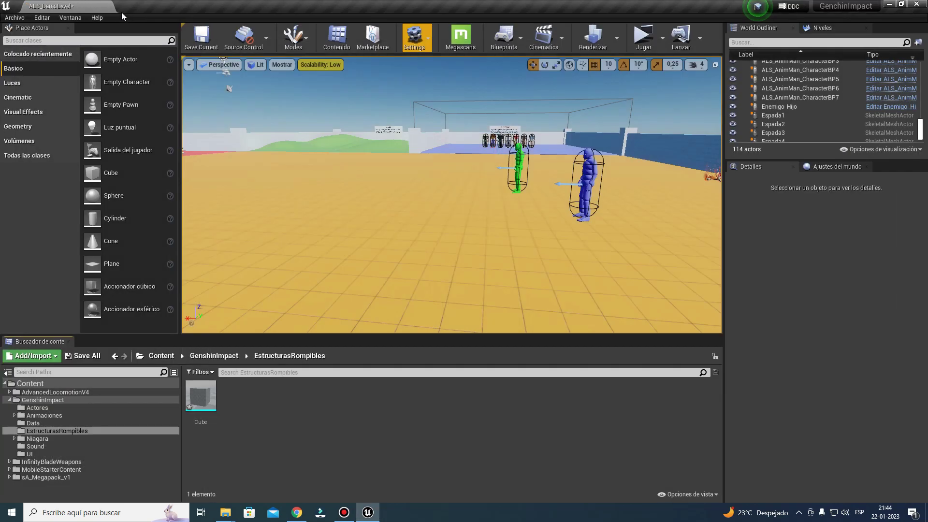
Step: Search 'dest' in the Plugins window, enable Apex Destruction, and return to the level
left_click(42, 17)
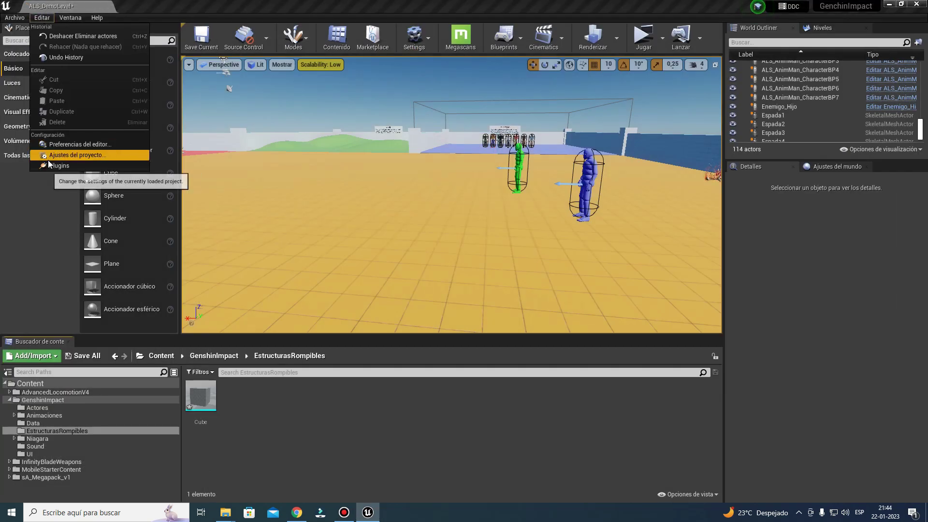
left_click(49, 165)
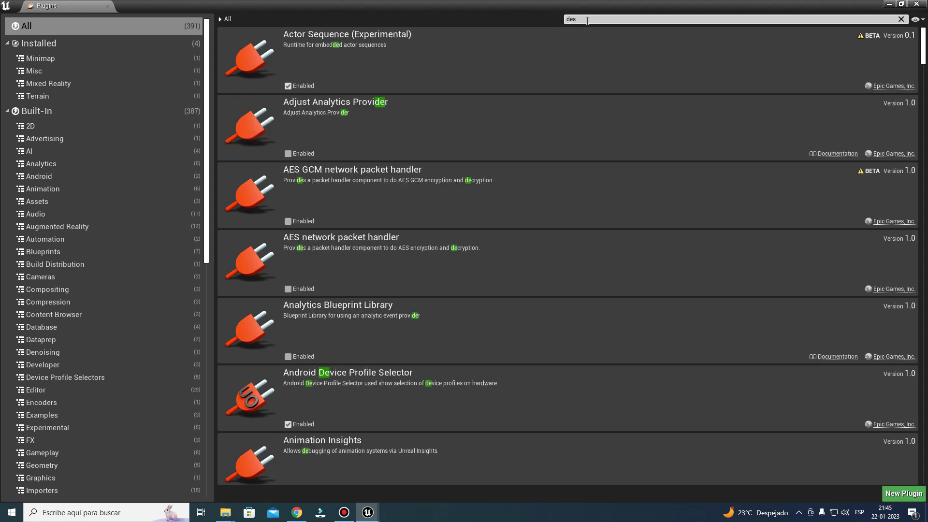
type("st")
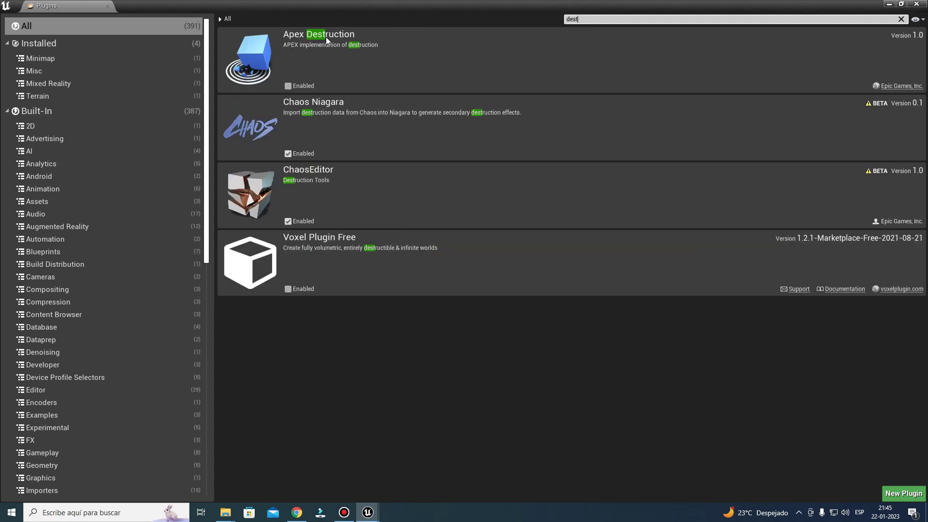
left_click(289, 86)
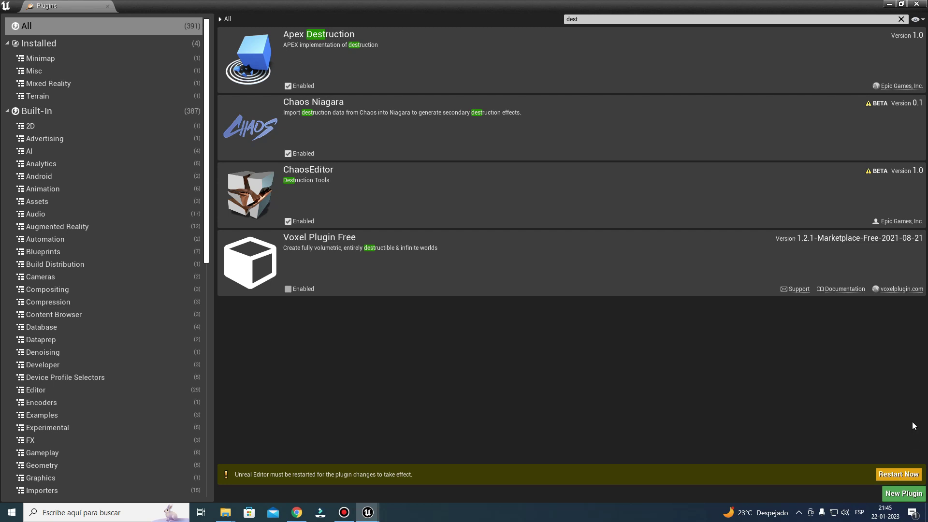
left_click(342, 510)
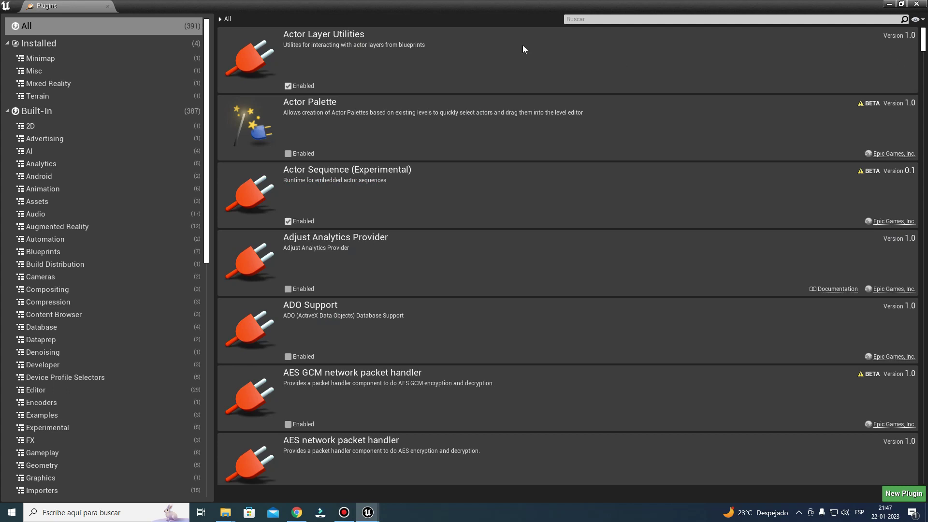
left_click(616, 19)
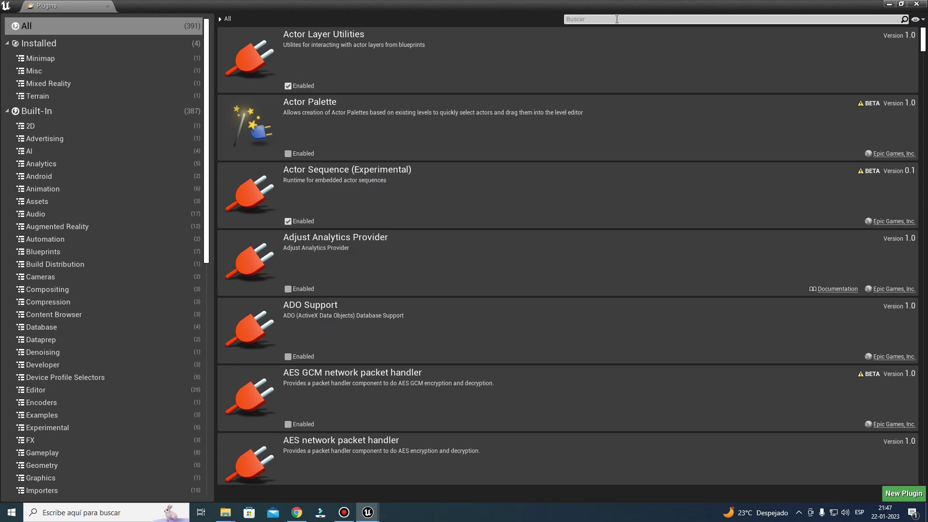
type("des")
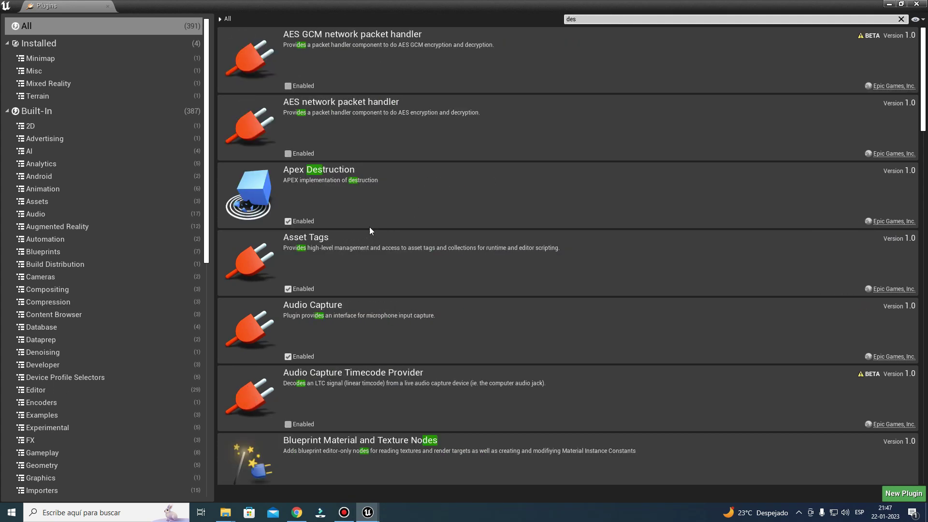
left_click(916, 4)
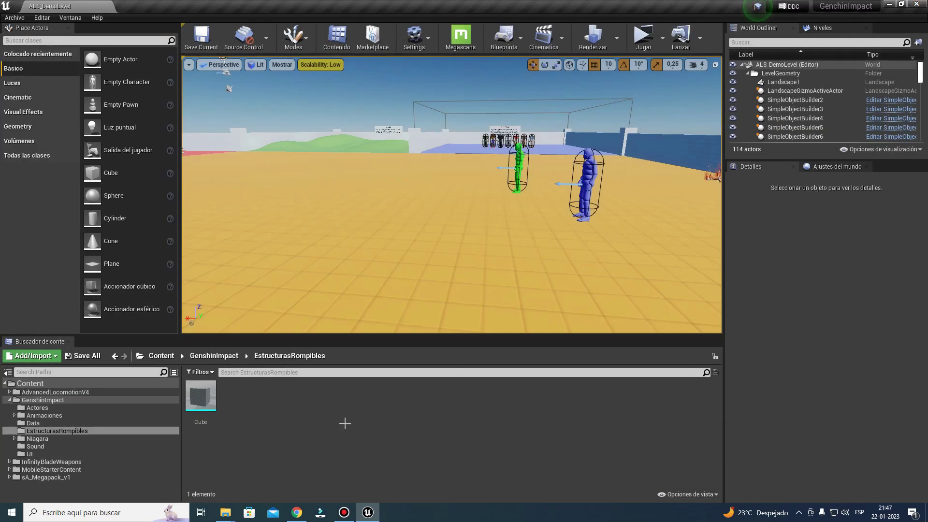
Step: Create the Cube_DM destructible mesh from the Cube static mesh and close its editor
right_click(205, 391)
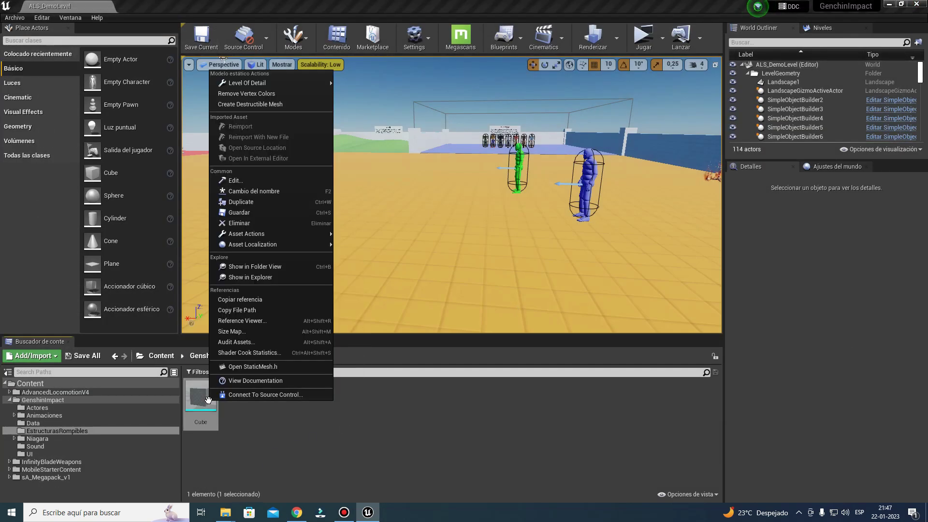
left_click(264, 105)
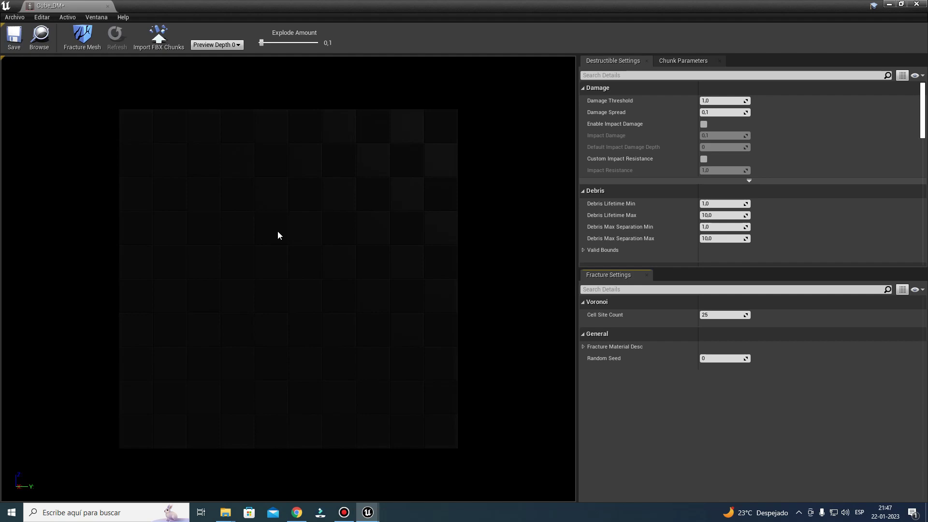
left_click(916, 5)
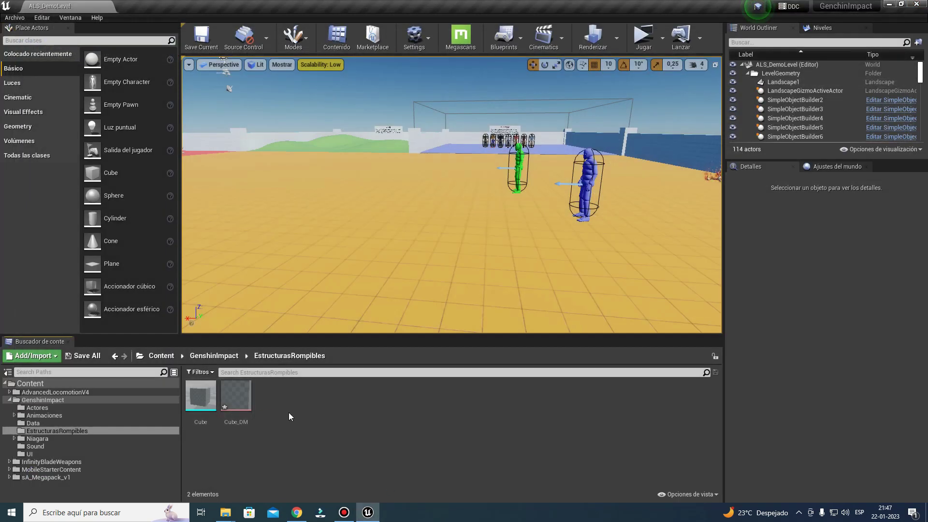
right_click(312, 408)
Step: Create a new material in EstructurasRompibles named Color_Mat
left_click(373, 181)
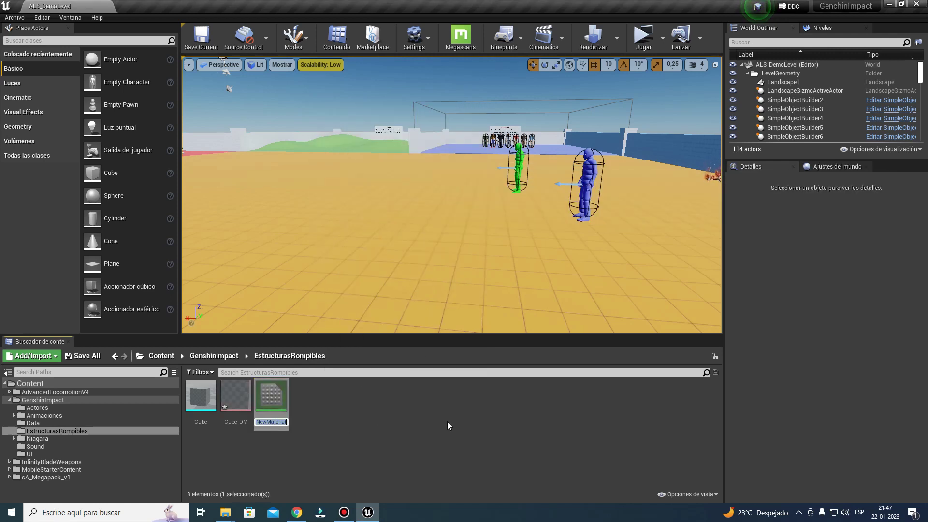
type("Color")
type("M")
key("BackSpace")
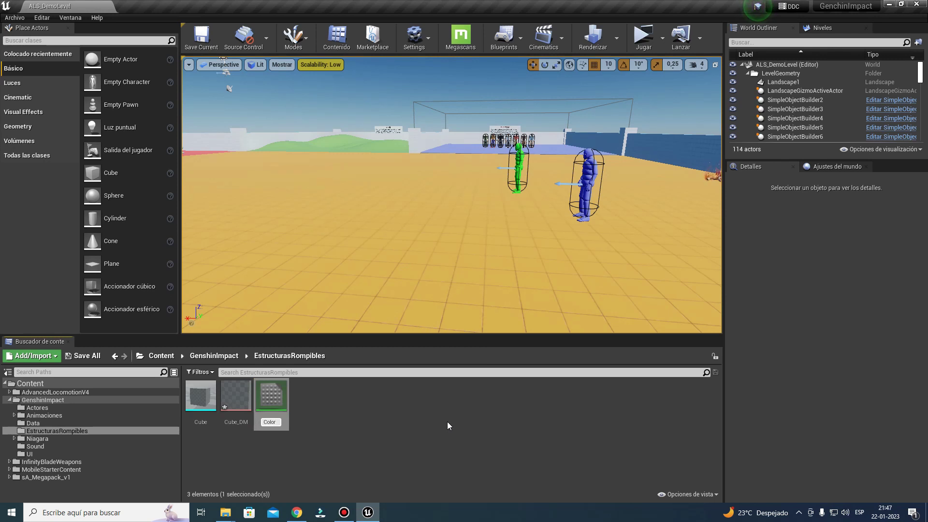
type("Mat")
key("Return")
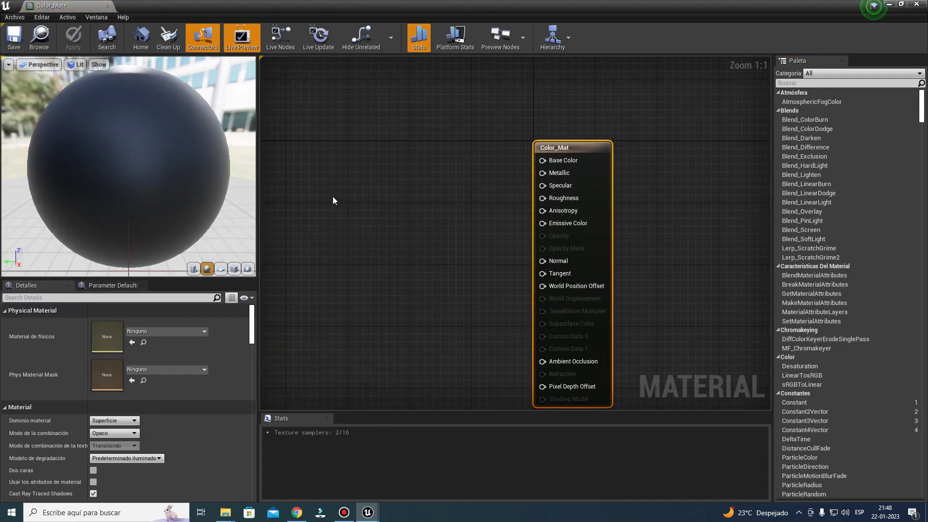
Step: Give Color_Mat a green Constant3Vector Base Color, apply it, and open the Cube mesh
left_click(333, 198)
left_click_drag(542, 160, 393, 216)
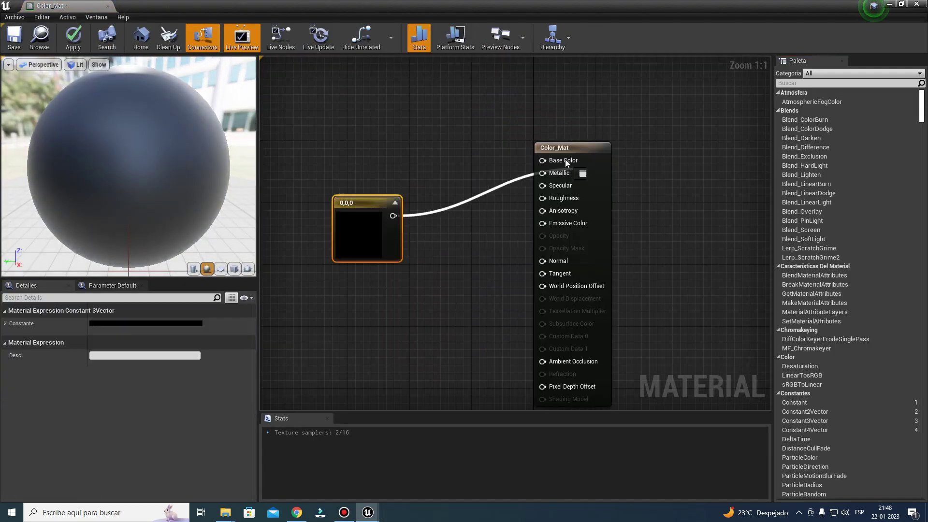
double_click(376, 232)
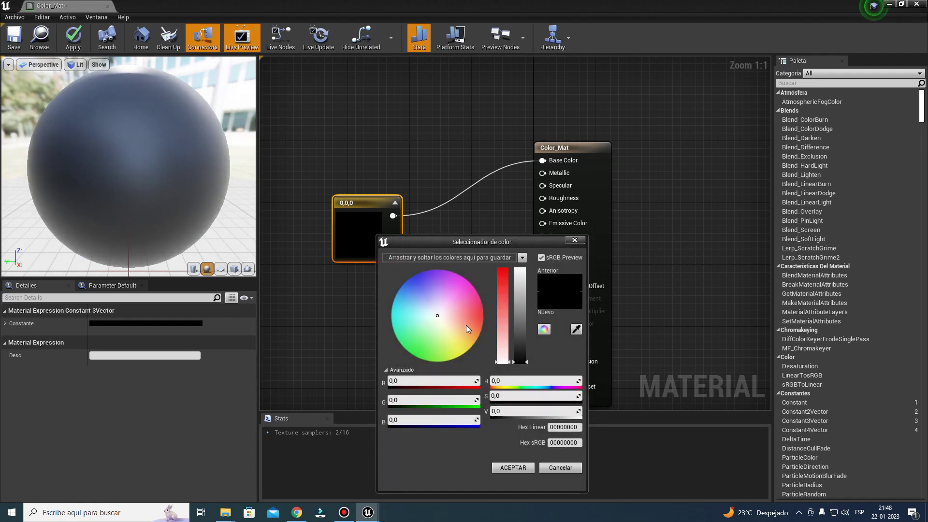
left_click(423, 360)
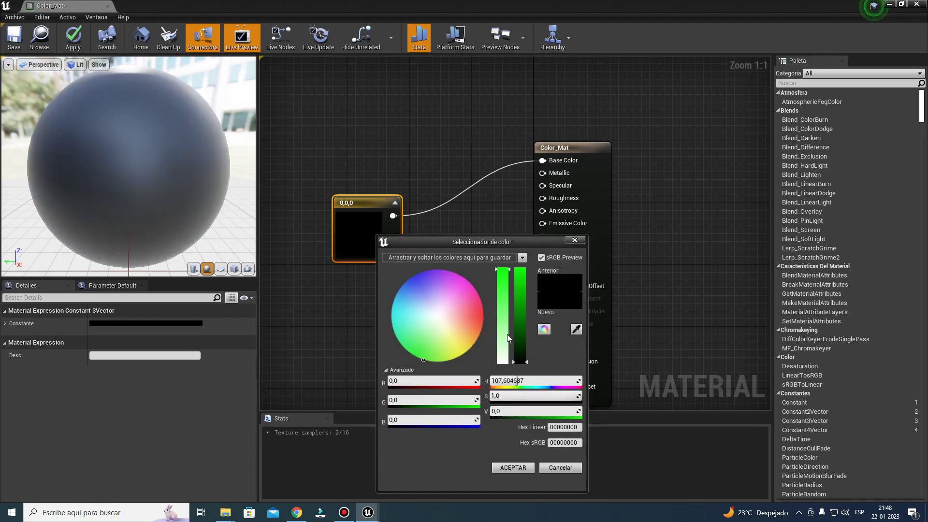
left_click(521, 326)
left_click(513, 468)
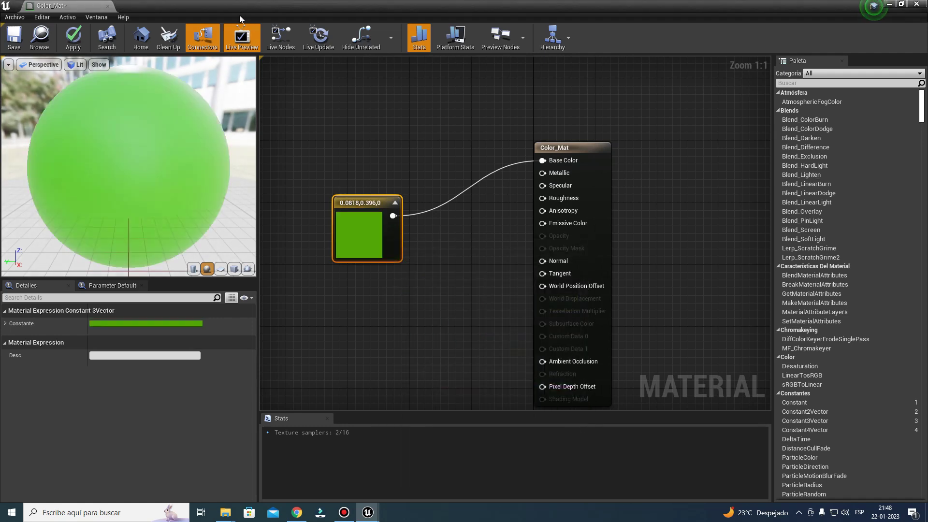
left_click(73, 38)
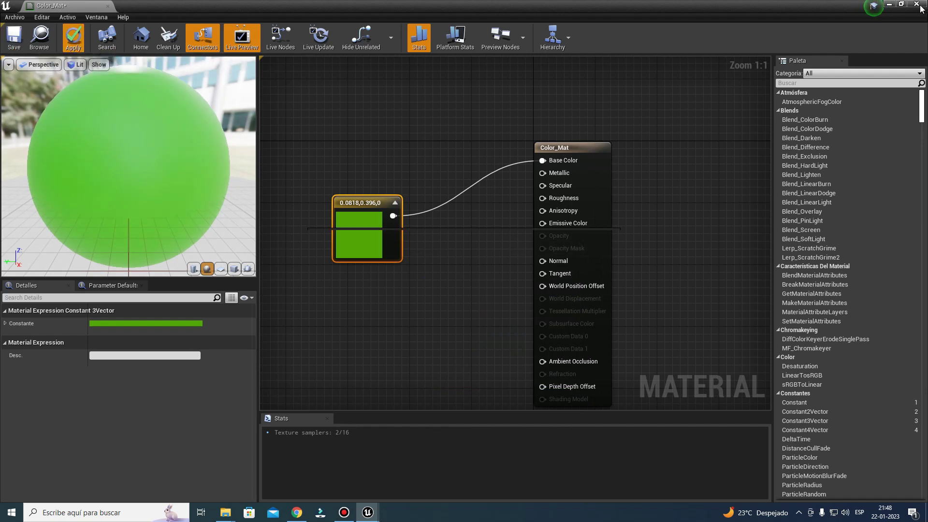
left_click(917, 5)
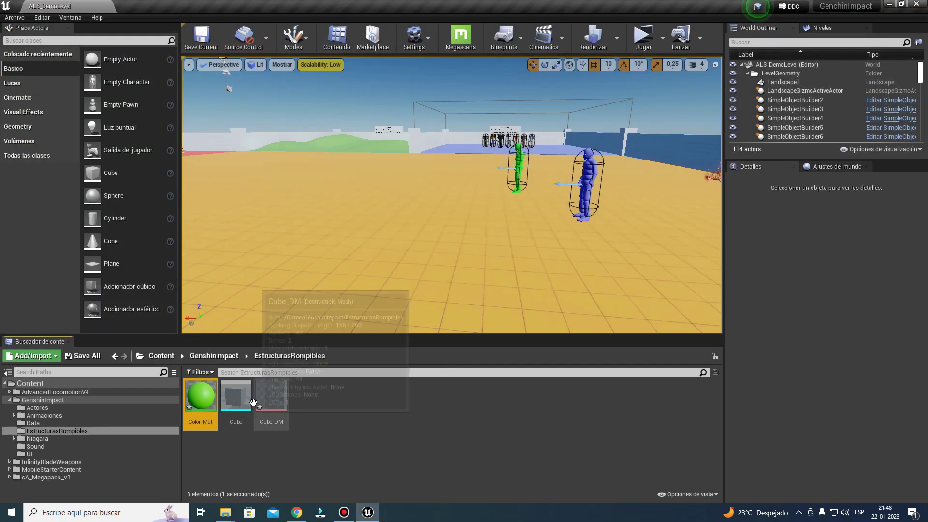
left_click(237, 407)
double_click(236, 408)
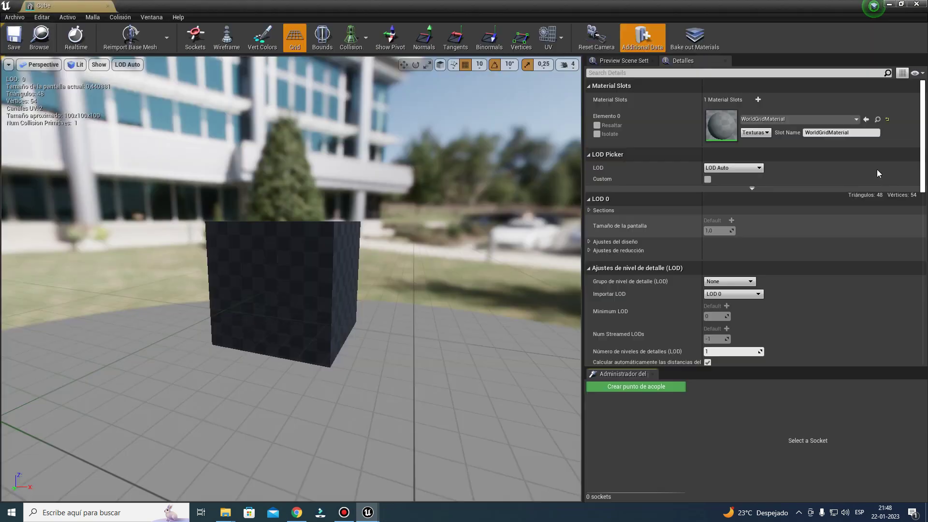
Step: Assign Color_Mat to the Cube mesh's material slot and save it
left_click(793, 120)
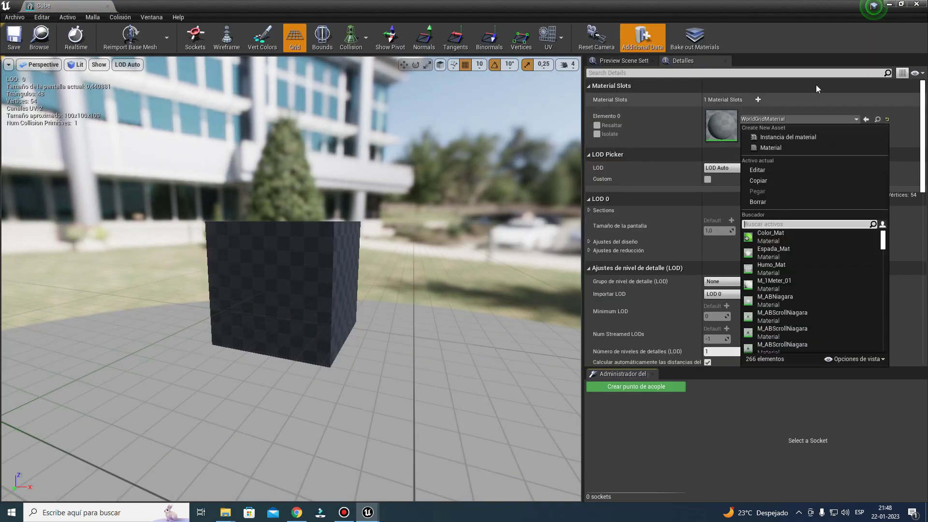
type("color")
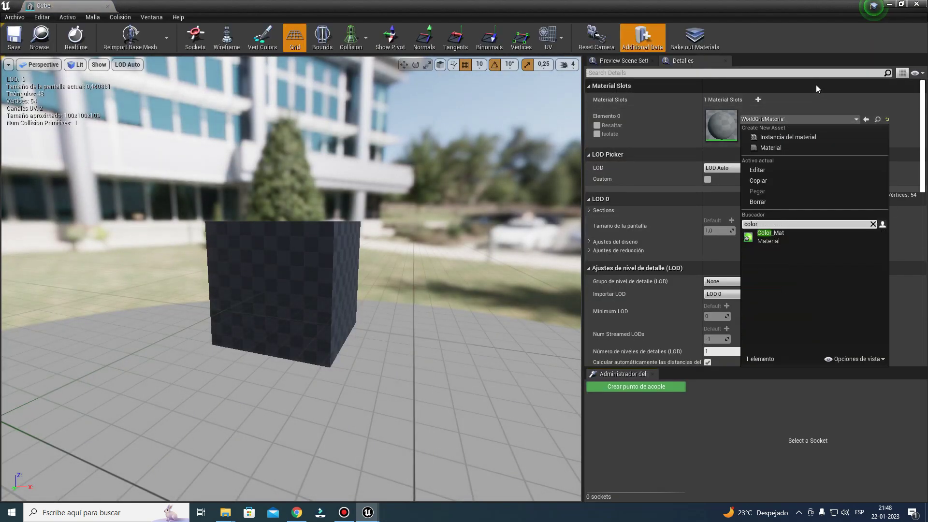
key("Return")
left_click(14, 36)
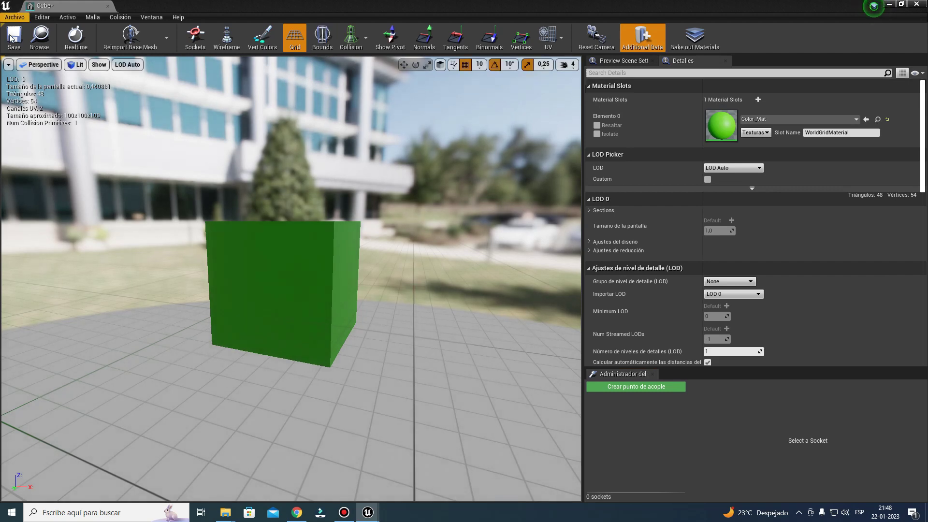
left_click(917, 5)
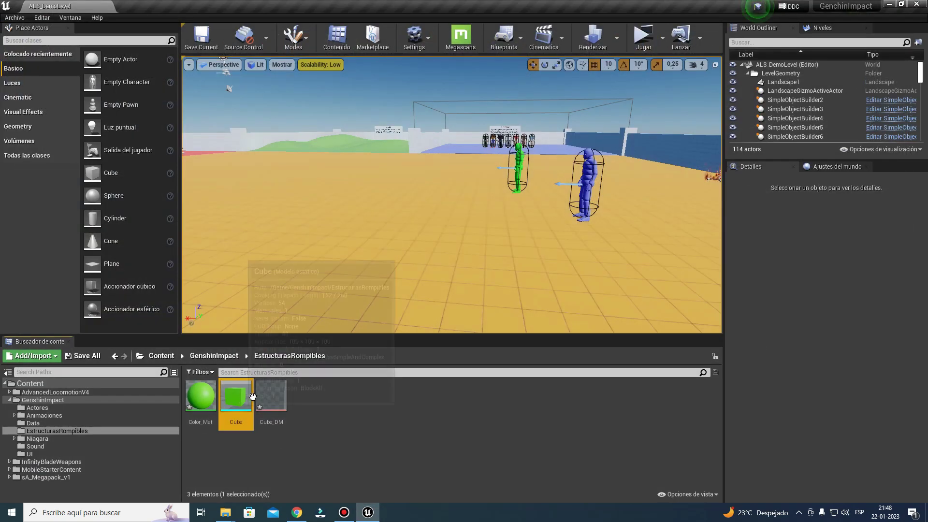
Step: Delete the old Cube_DM and create a new destructible mesh from the green Cube
double_click(280, 393)
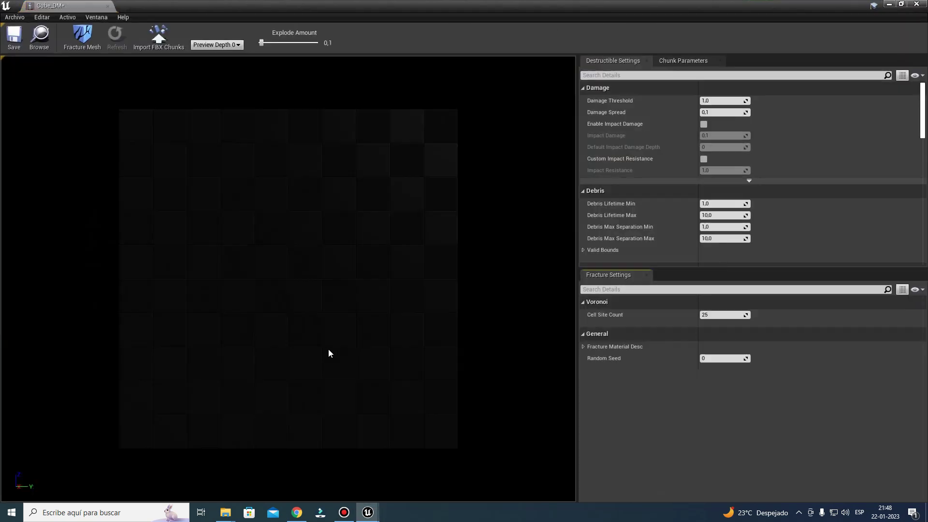
left_click(924, 4)
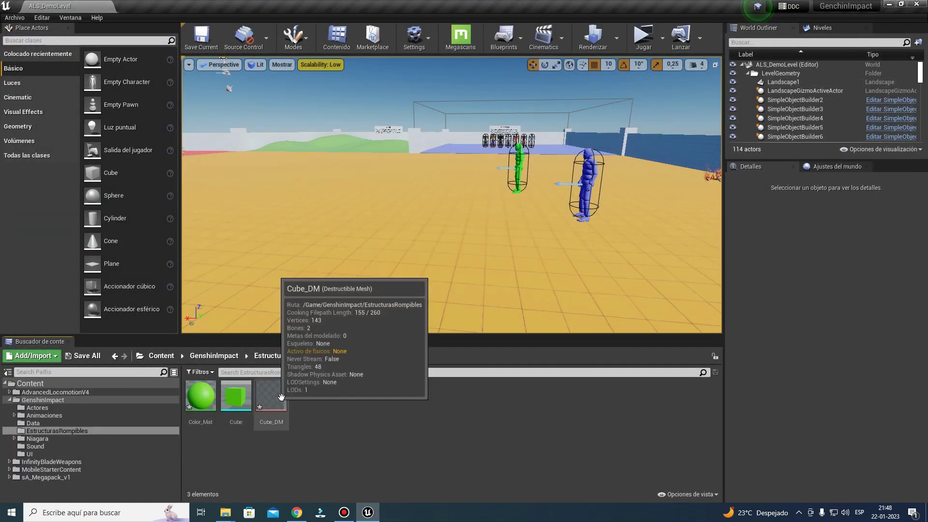
key("Delete")
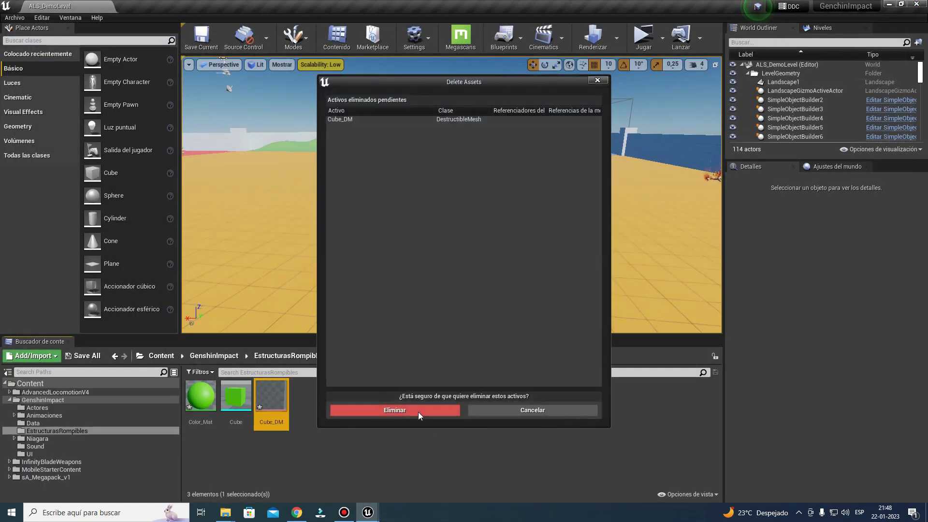
left_click(419, 410)
right_click(229, 393)
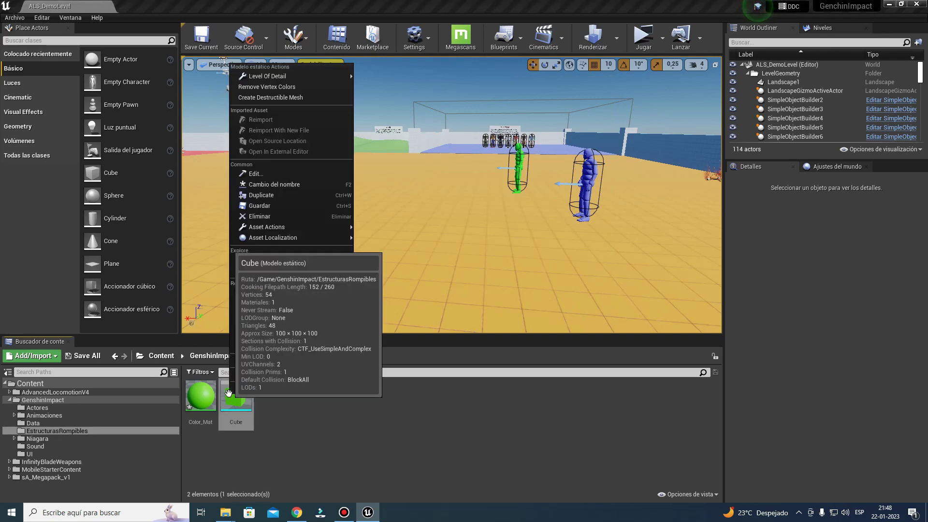
left_click(306, 96)
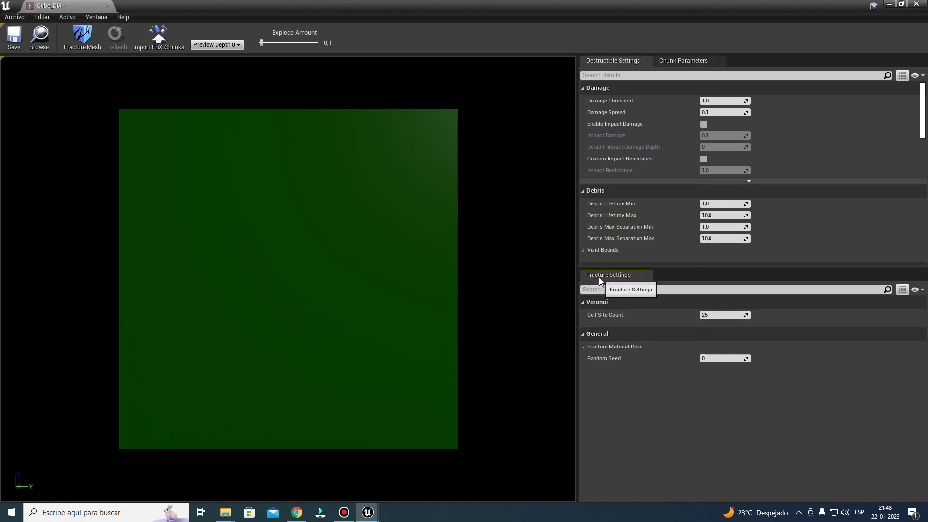
Step: Set Cell Site Count to 500 and fracture Cube_DM into Voronoi chunks
left_click(721, 314)
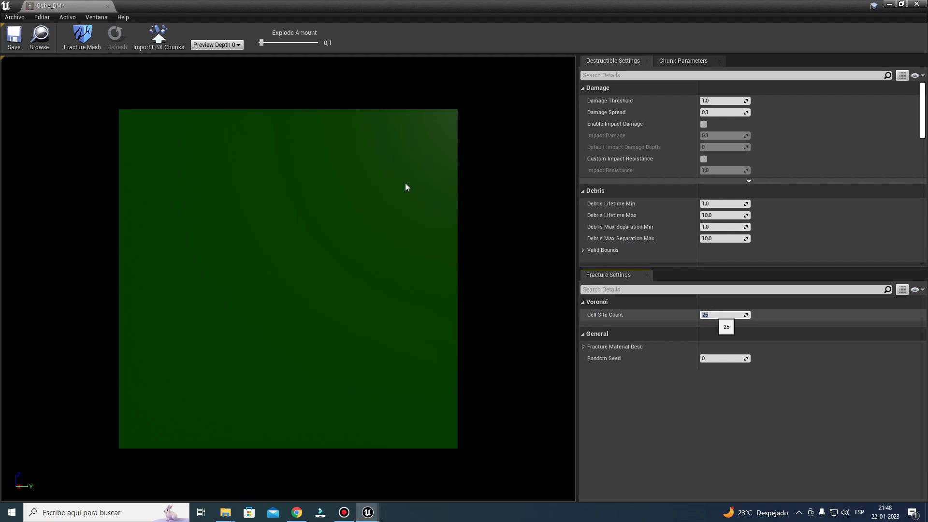
left_click(80, 34)
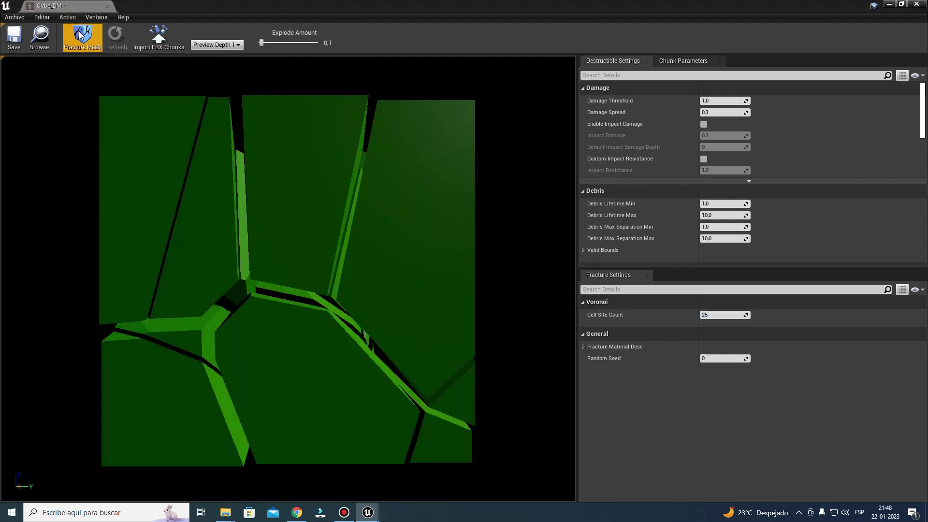
scroll(275, 263, "down", 5)
scroll(266, 262, "down", 1)
scroll(251, 261, "up", 1)
mouse_move(257, 261)
left_mouse_down()
mouse_move(290, 261)
mouse_move(217, 261)
left_mouse_up()
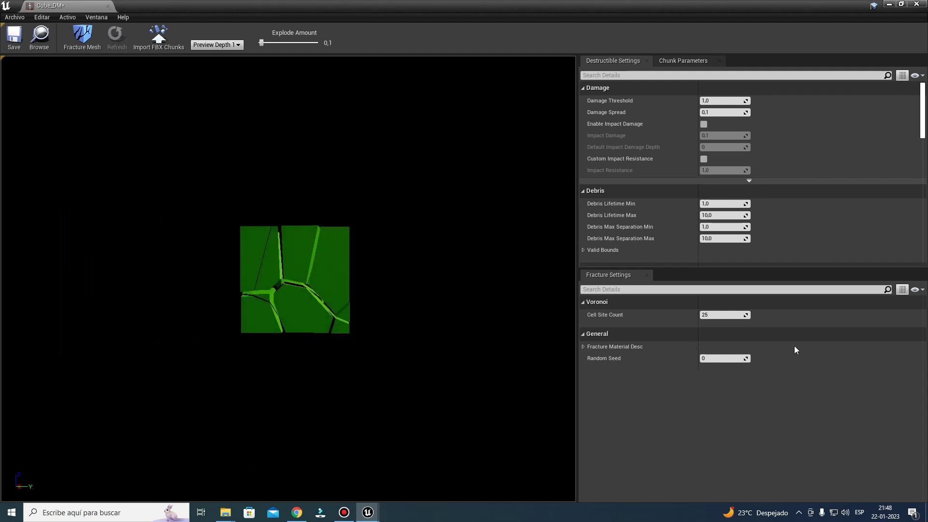
left_click(736, 315)
type("500")
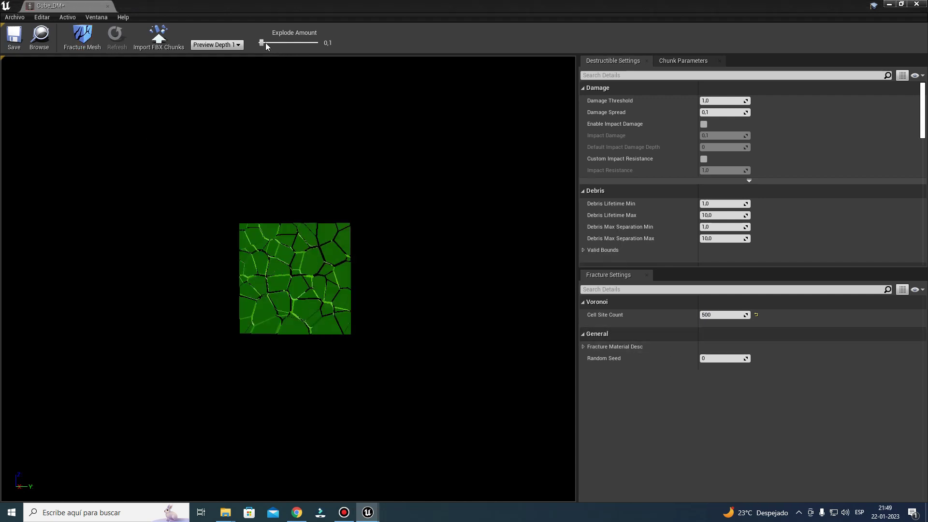
Step: Preview the fragments with Explode Amount, then set Random Seed to 5 and re-fracture
mouse_move(262, 42)
left_mouse_down()
mouse_move(279, 43)
mouse_move(257, 47)
left_mouse_up()
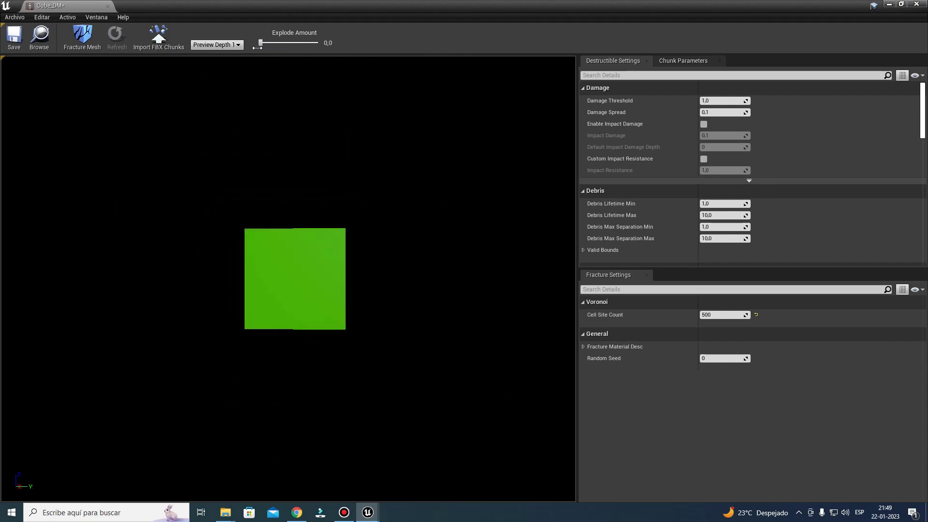
left_click_drag(263, 47, 256, 49)
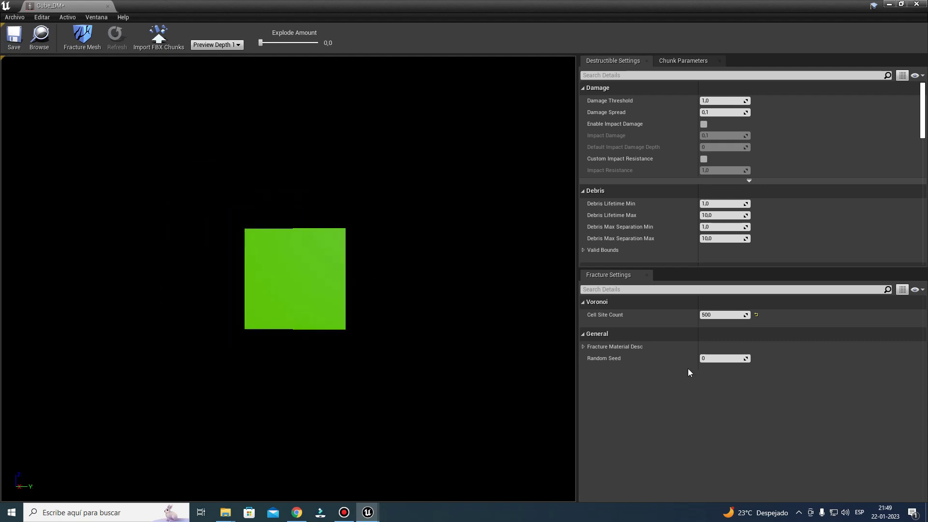
left_click(716, 361)
type("5")
left_click_drag(262, 42, 268, 43)
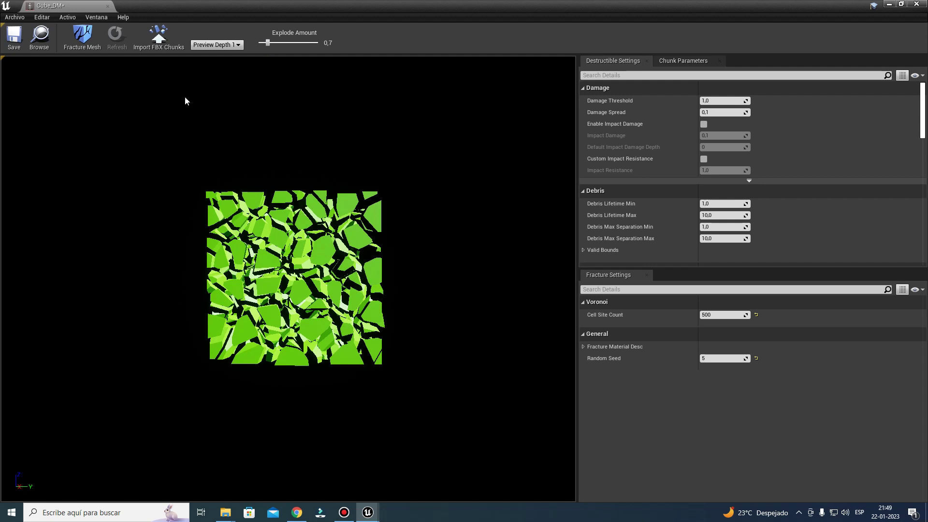
left_click(90, 38)
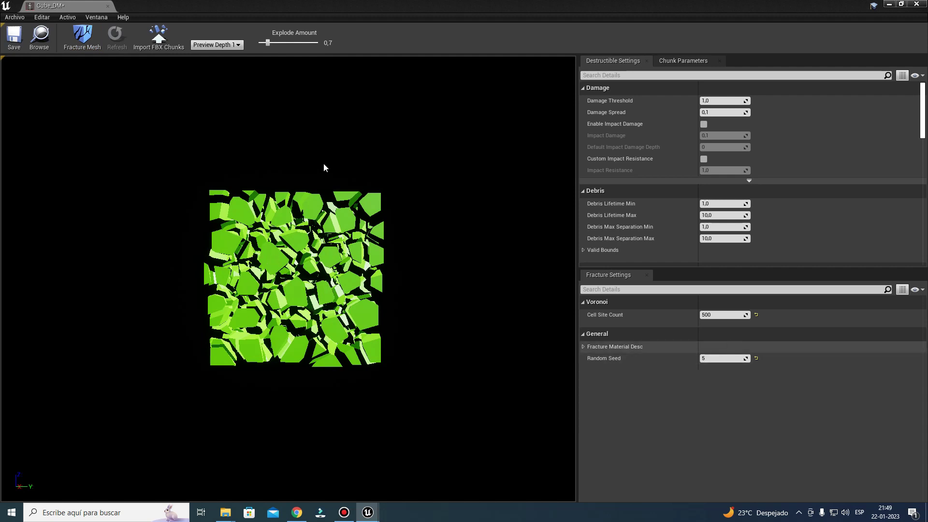
mouse_move(269, 43)
left_mouse_down()
mouse_move(282, 43)
mouse_move(265, 46)
left_mouse_up()
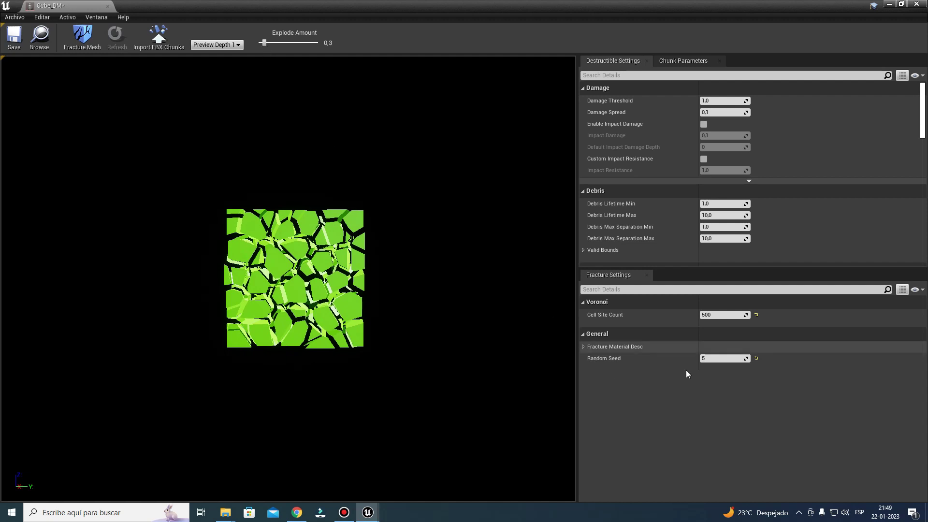
Step: Re-fracture with Random Seed 10, then with seed 0, and collapse the explode preview
type("10")
key("Return")
left_click(99, 50)
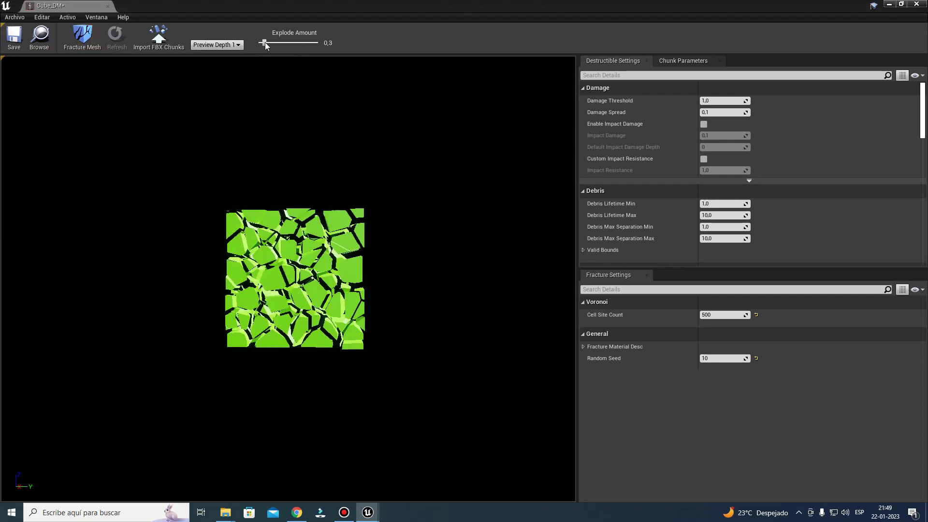
left_click_drag(263, 43, 269, 42)
type("0")
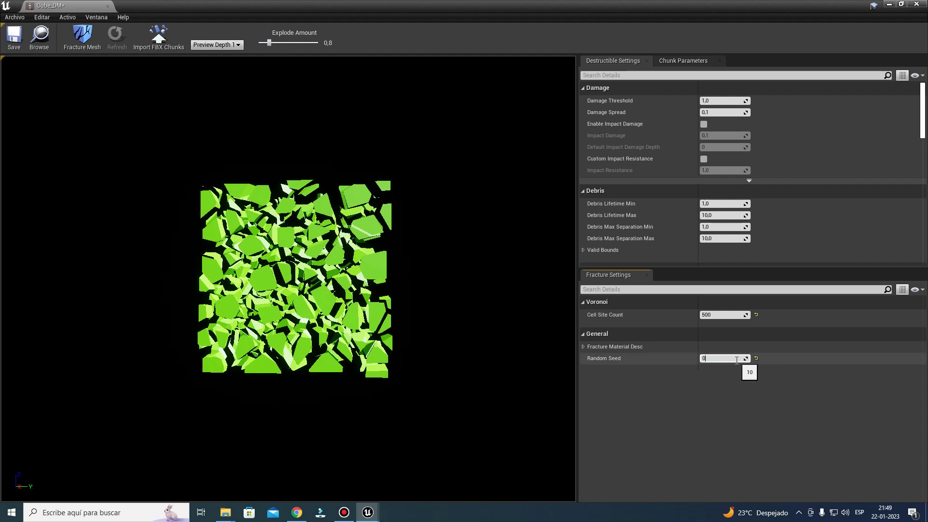
left_click(84, 43)
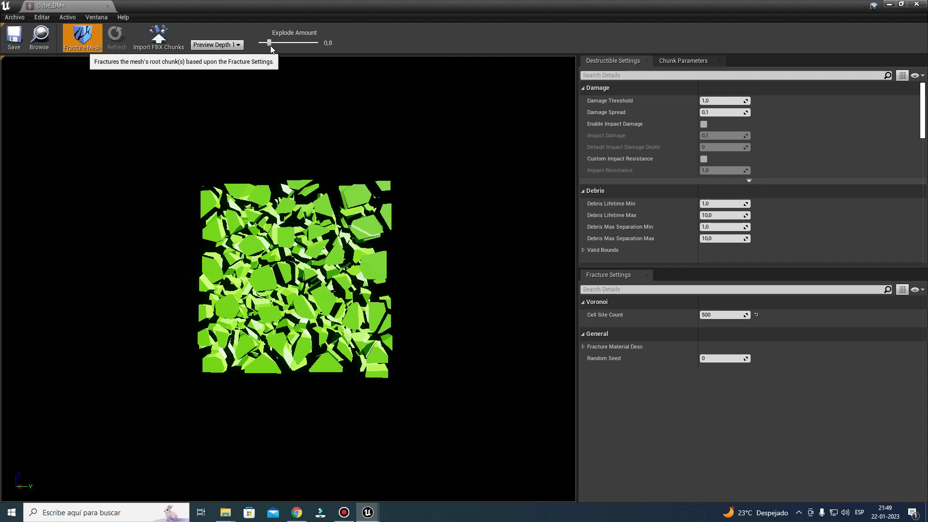
left_click_drag(268, 43, 260, 43)
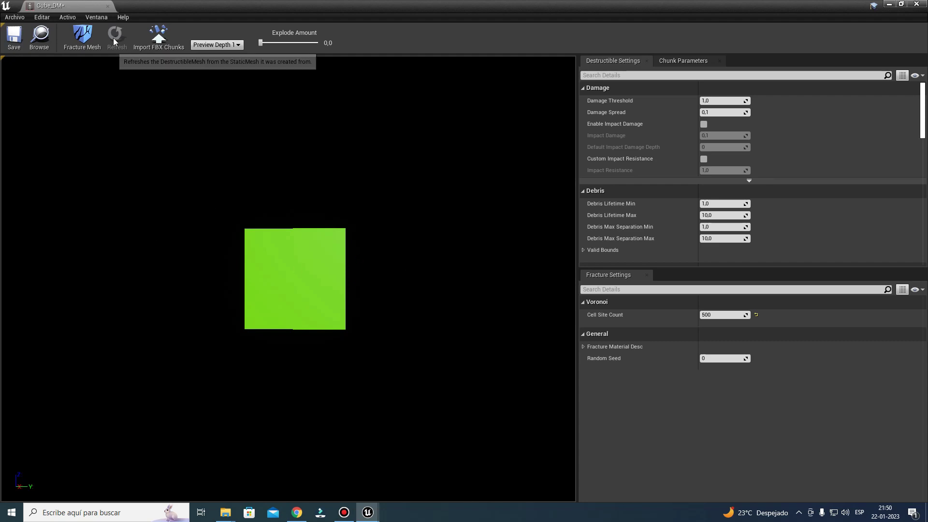
Step: Save Cube_DM, then place the Cube mesh beside the characters and raise it off the floor
left_click(5, 45)
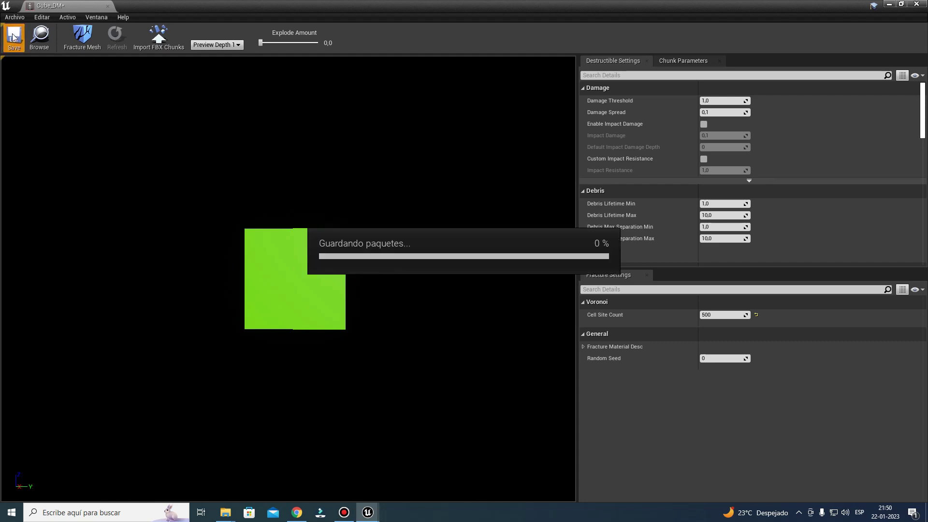
left_click(917, 4)
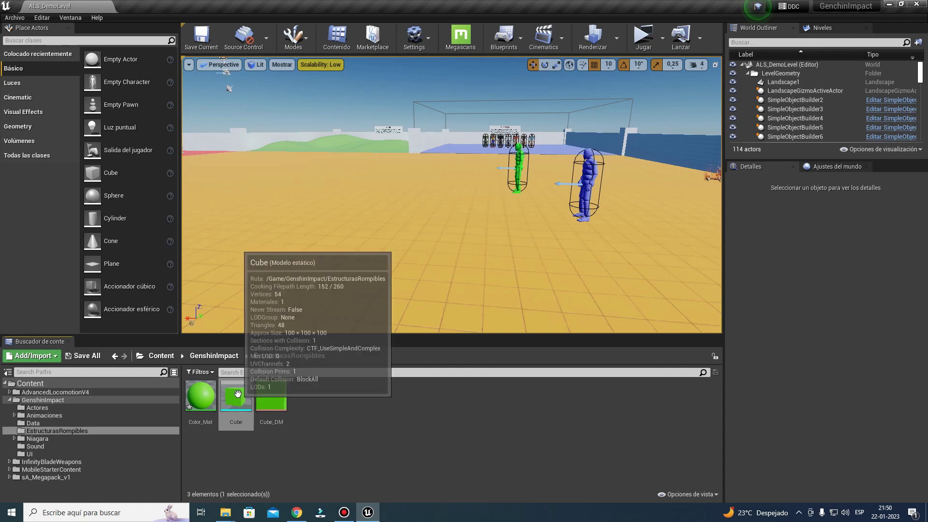
left_click_drag(405, 209, 404, 203)
right_click_drag(404, 203, 339, 203)
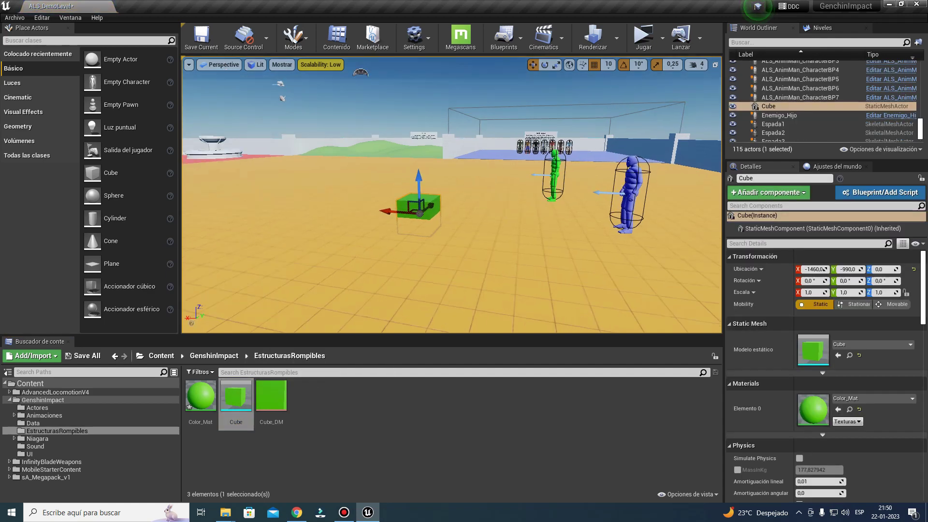
right_click_drag(508, 159, 556, 184)
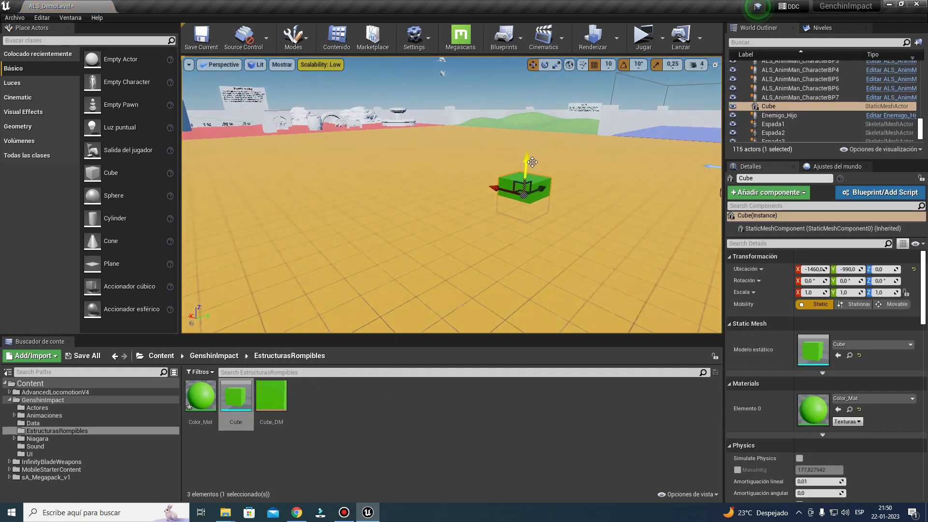
mouse_move(531, 161)
left_mouse_down()
mouse_move(529, 121)
mouse_move(531, 148)
left_mouse_up()
right_click_drag(526, 174, 422, 171)
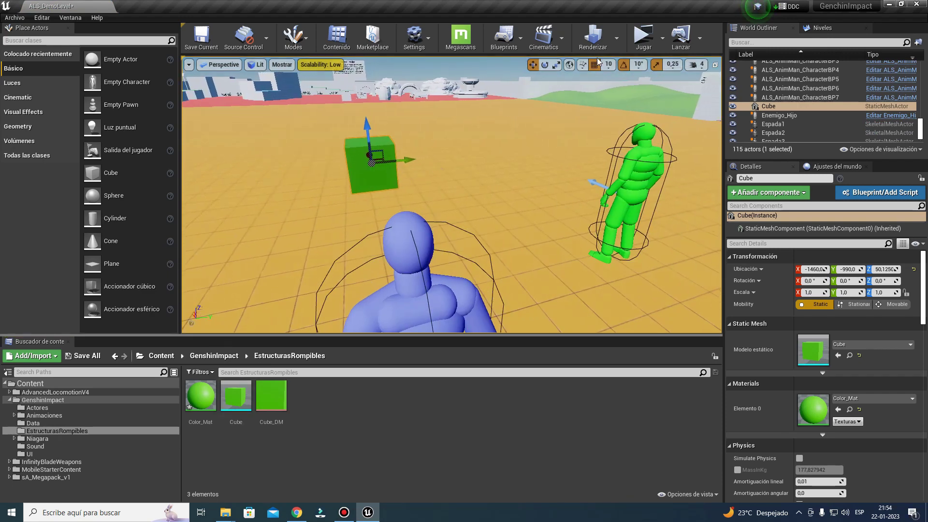
Step: Play the level, aim the rifle and shoot the green cube, then stop the preview
left_click(643, 36)
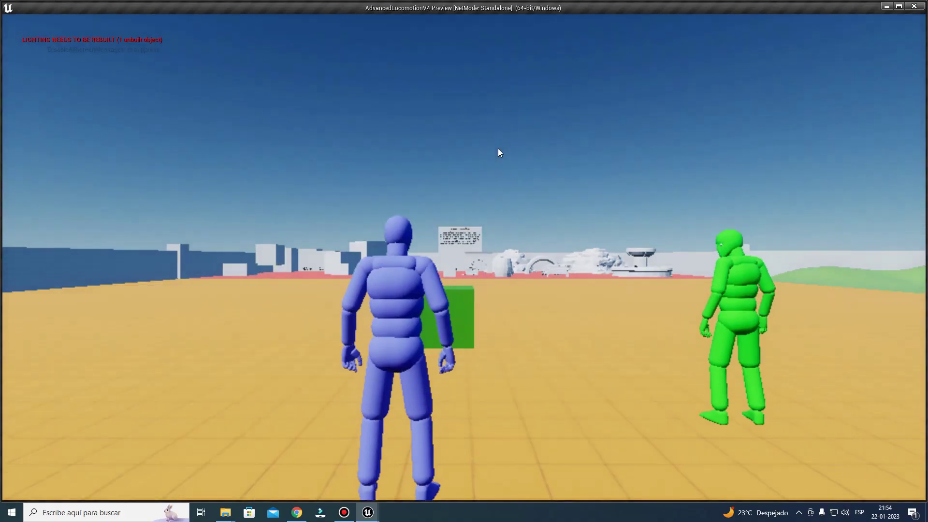
key("q")
scroll(478, 329, "down", 1)
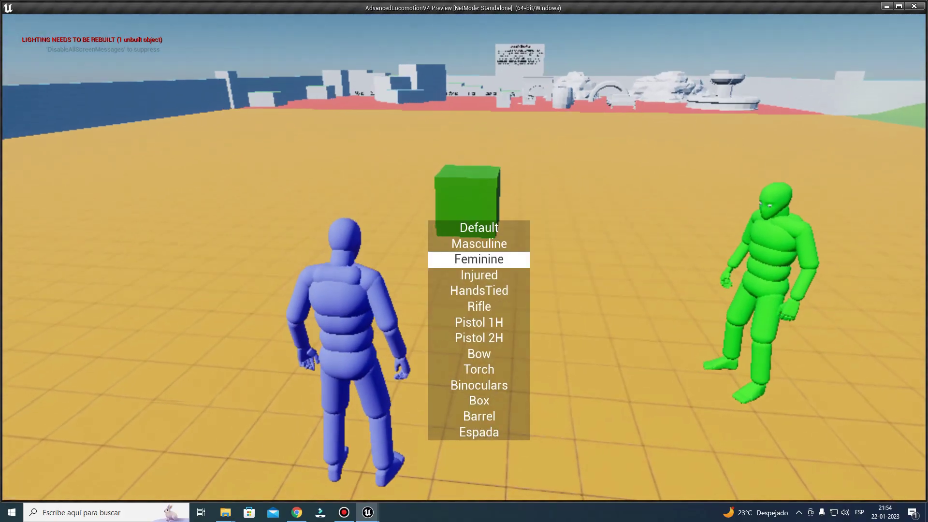
scroll(479, 329, "down", 3)
right_click(464, 261)
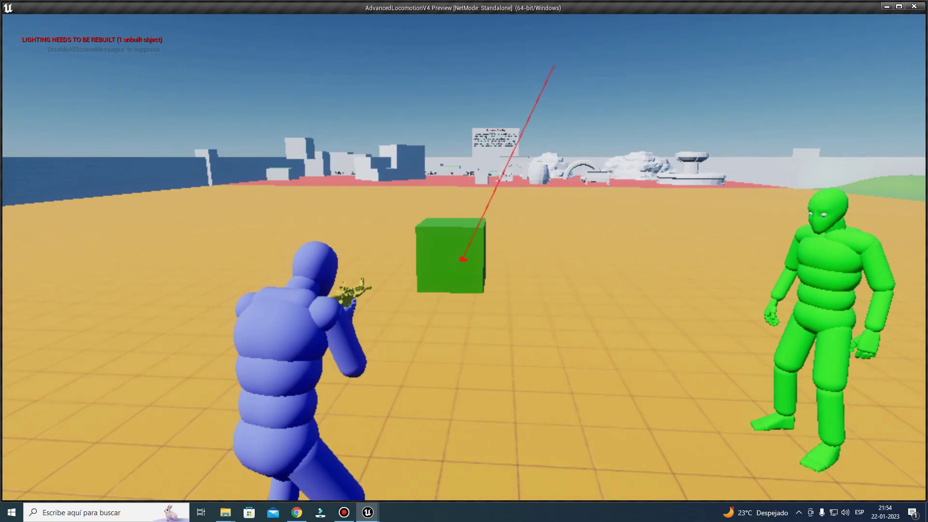
left_click(464, 261)
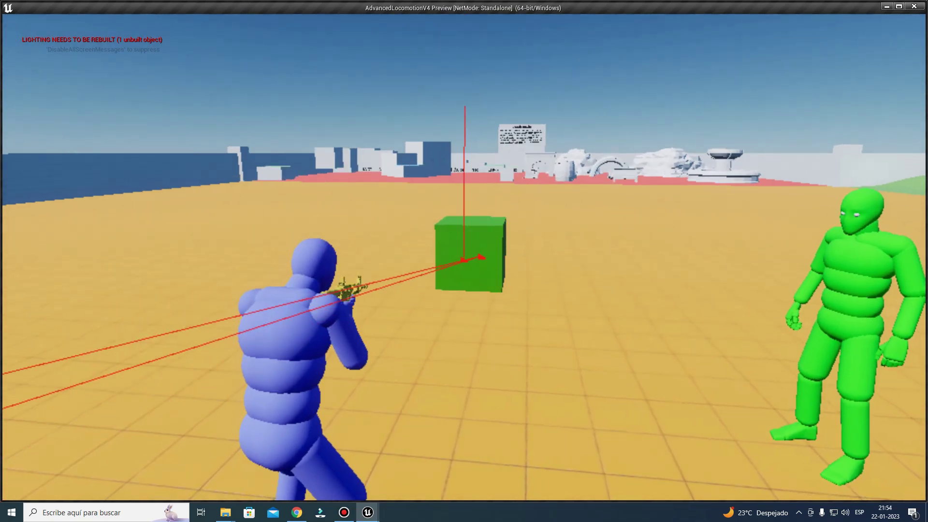
key("Escape")
left_click(347, 514)
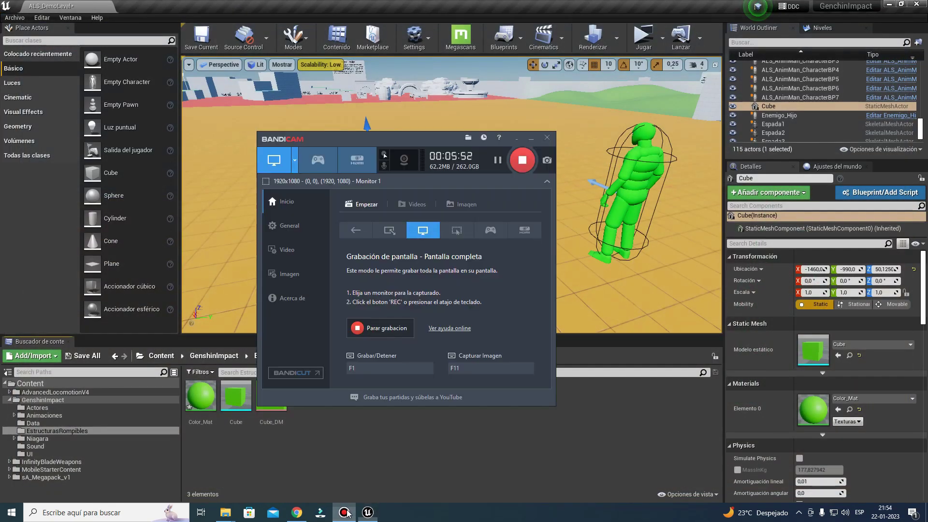
left_click(271, 396)
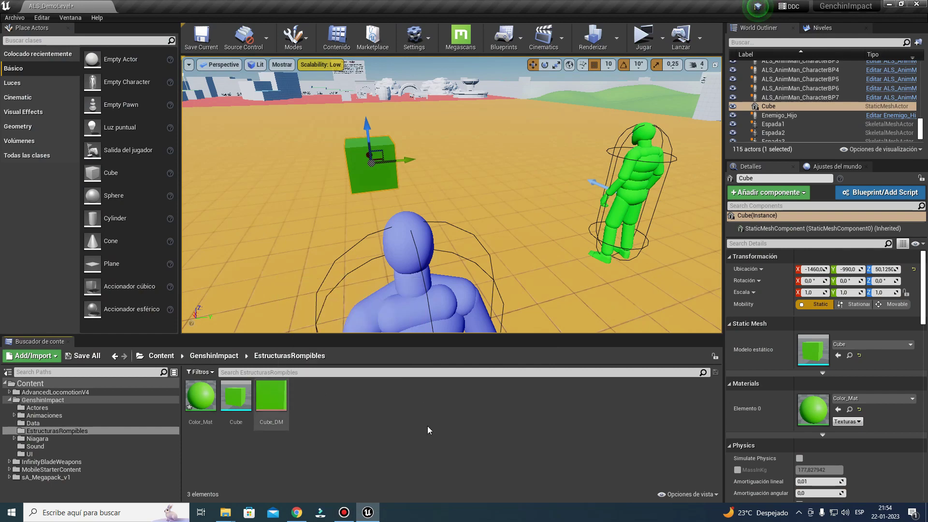
Step: Open the blue character's Blueprint, ALS_AnimMan_CharacterBP, on its Disparar graph
left_click(383, 273)
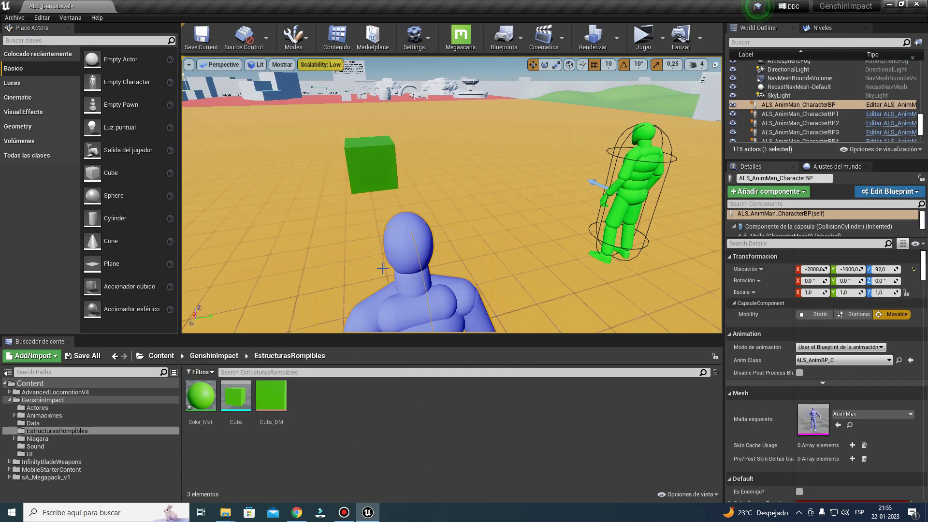
left_click(891, 106)
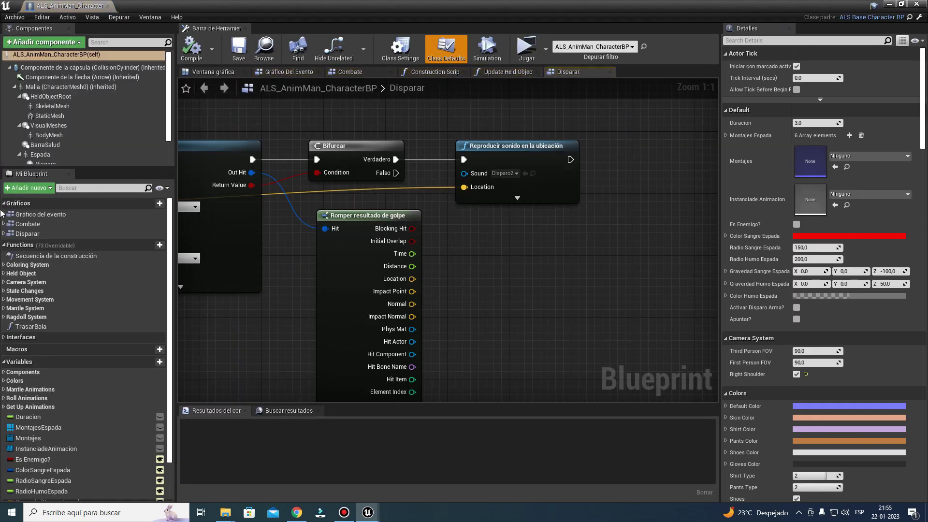
double_click(29, 236)
scroll(356, 274, "down", 2)
mouse_move(355, 275)
right_mouse_down()
mouse_move(445, 362)
mouse_move(372, 288)
mouse_move(450, 383)
right_mouse_up()
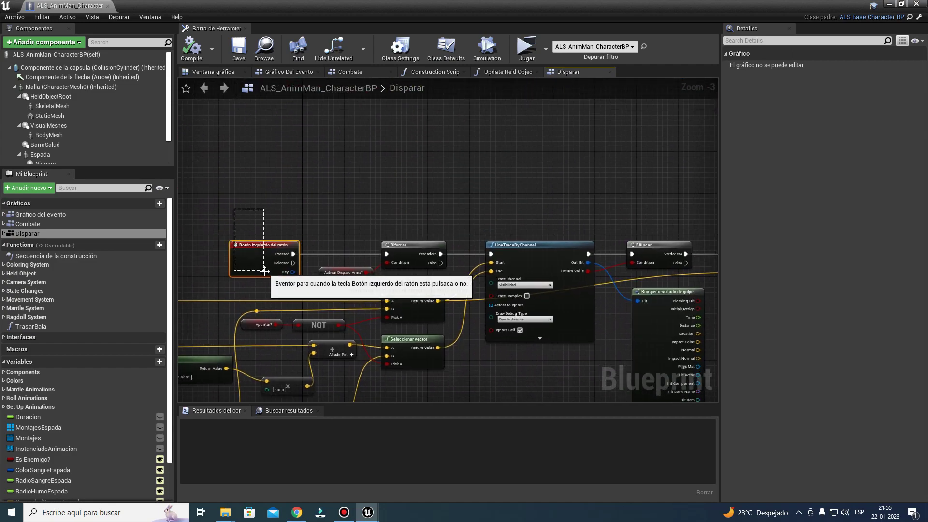
Step: Find the Disparo2 Reproducir sonido en la ubicación node after the trace and pull an execution wire from it
left_click(265, 271)
right_click_drag(265, 272, 265, 181)
scroll(352, 276, "up", 3)
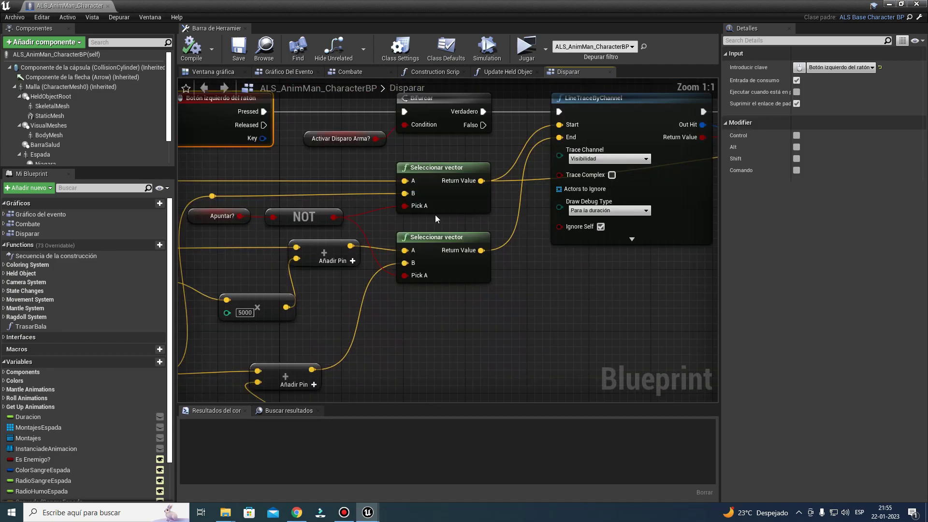
mouse_move(364, 340)
right_mouse_down()
mouse_move(432, 276)
mouse_move(393, 155)
right_mouse_up()
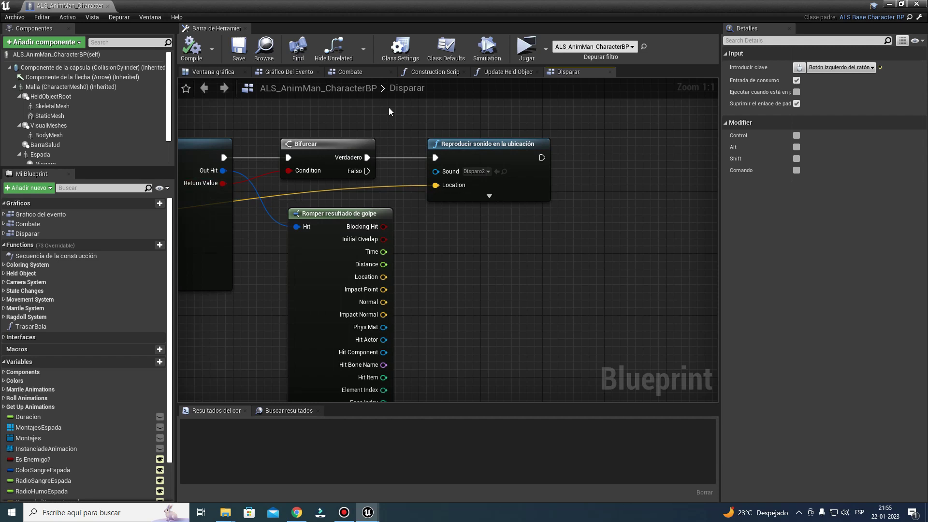
left_click(457, 199)
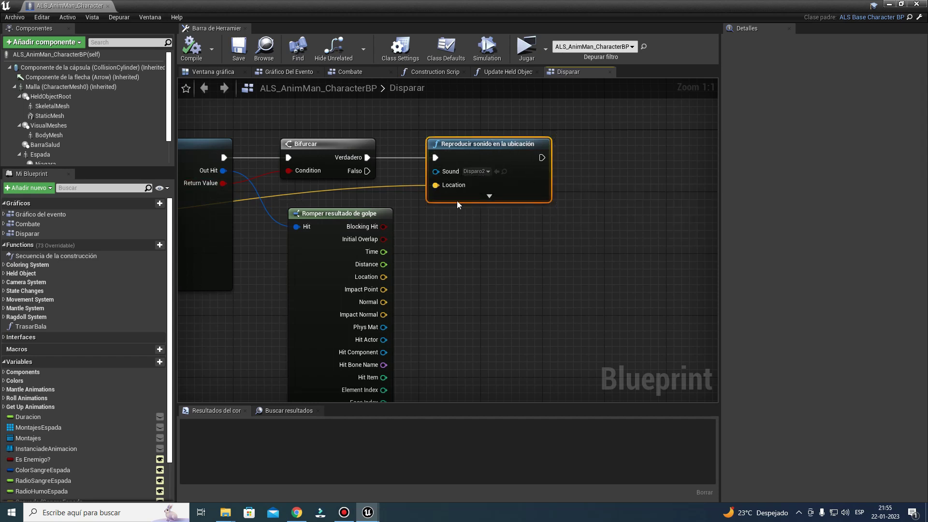
right_click_drag(360, 194, 773, 184)
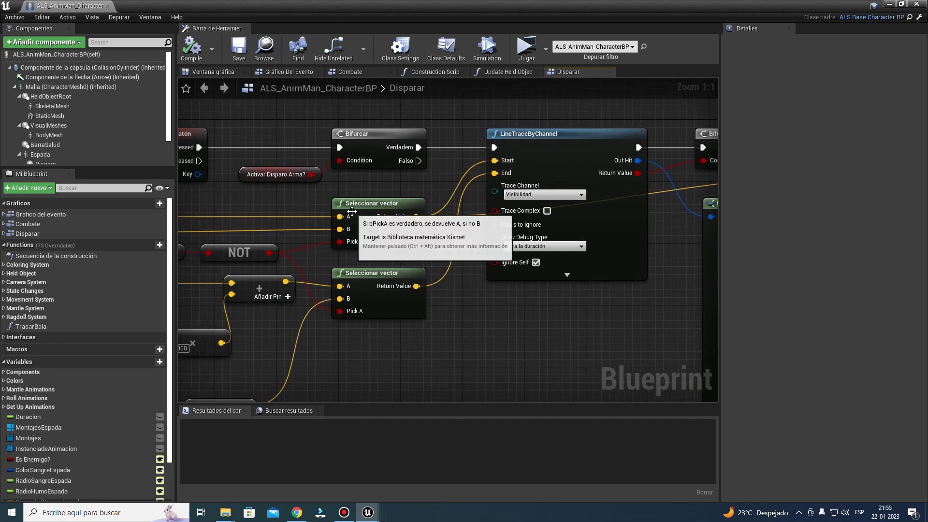
right_click_drag(677, 160, 326, 166)
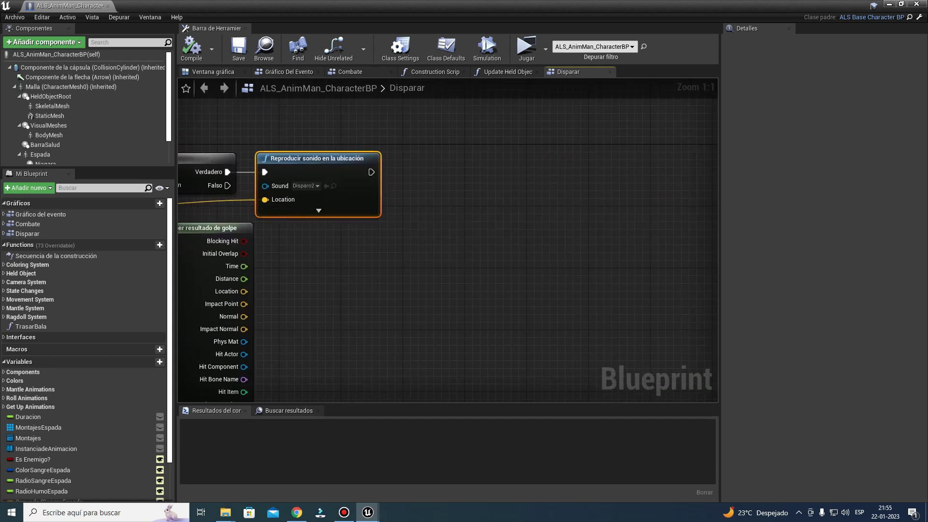
right_click_drag(326, 166, 351, 186)
left_click_drag(351, 186, 463, 182)
Step: Add an Aplicar daño radial node after the sound, with Base Damage 20 and Damage Radius 20
type("apli")
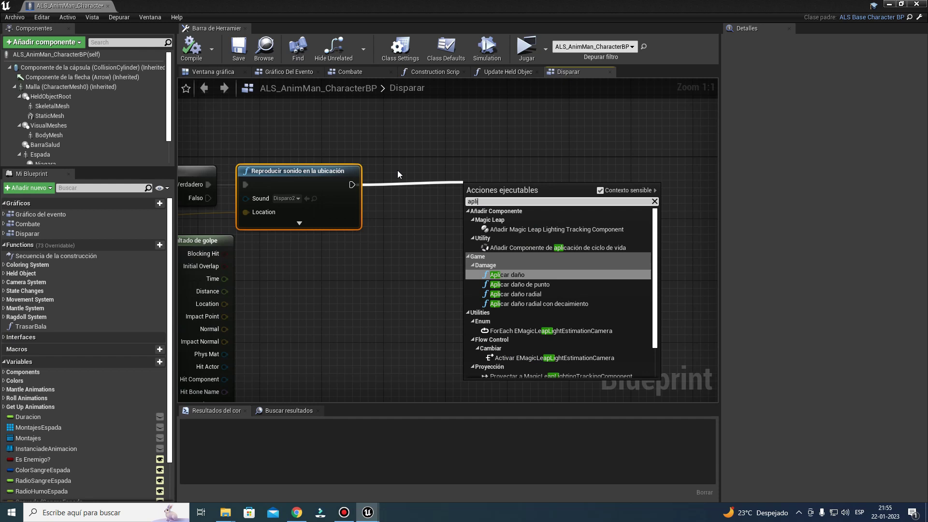
key("Down")
key("Down")
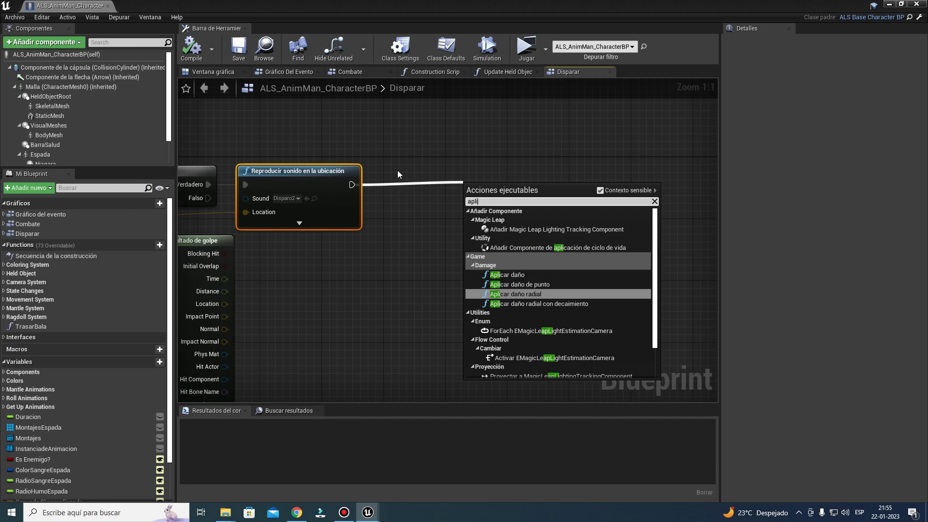
key("Return")
left_click_drag(476, 186, 446, 170)
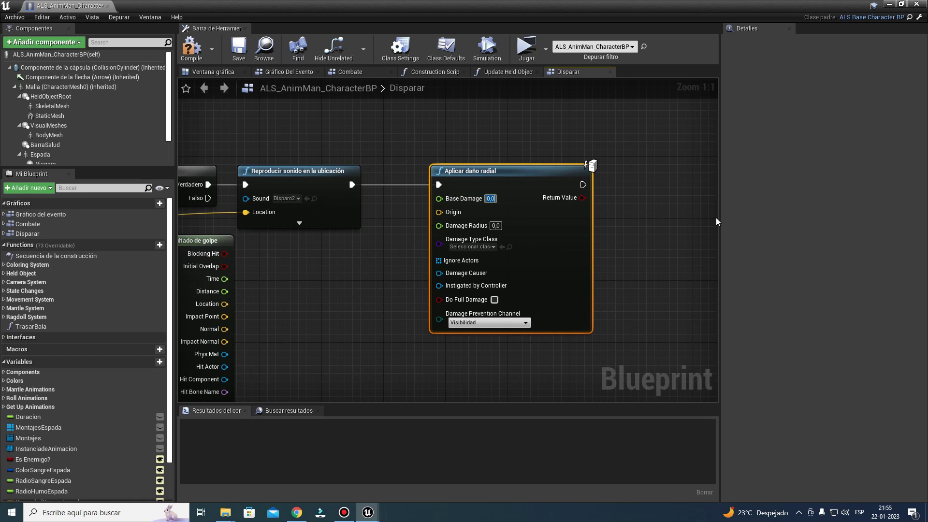
type("20")
left_click(496, 226)
Step: Break the trace's Out Hit, wire Impact Point into the damage Origin, and compile
right_click_drag(311, 265, 326, 152)
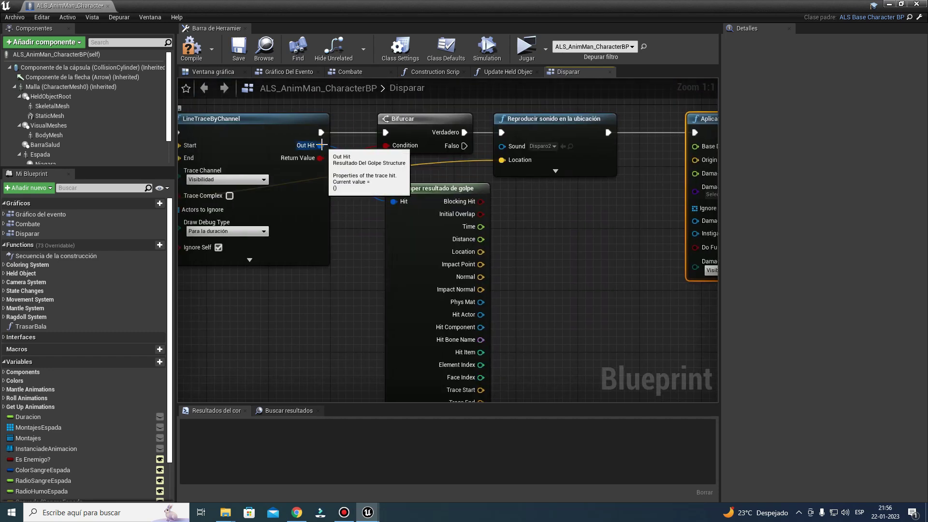
left_click_drag(320, 146, 544, 323)
type("rom")
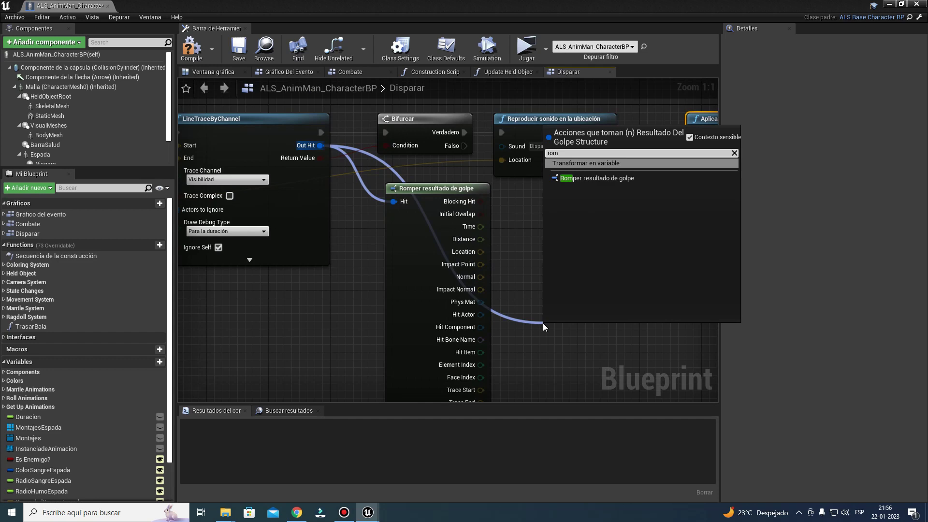
left_click(393, 249)
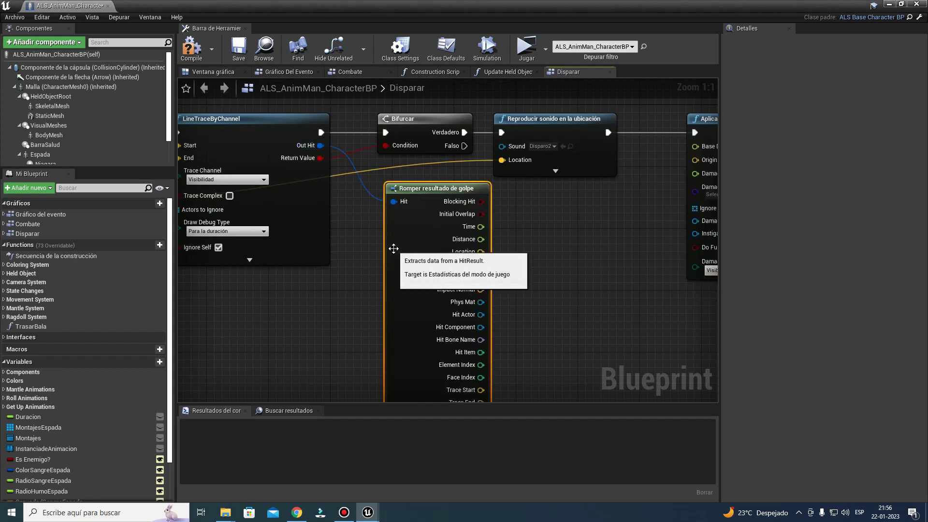
right_click_drag(350, 138, 544, 182)
mouse_move(350, 130)
left_mouse_down()
mouse_move(526, 181)
mouse_move(478, 188)
left_mouse_up()
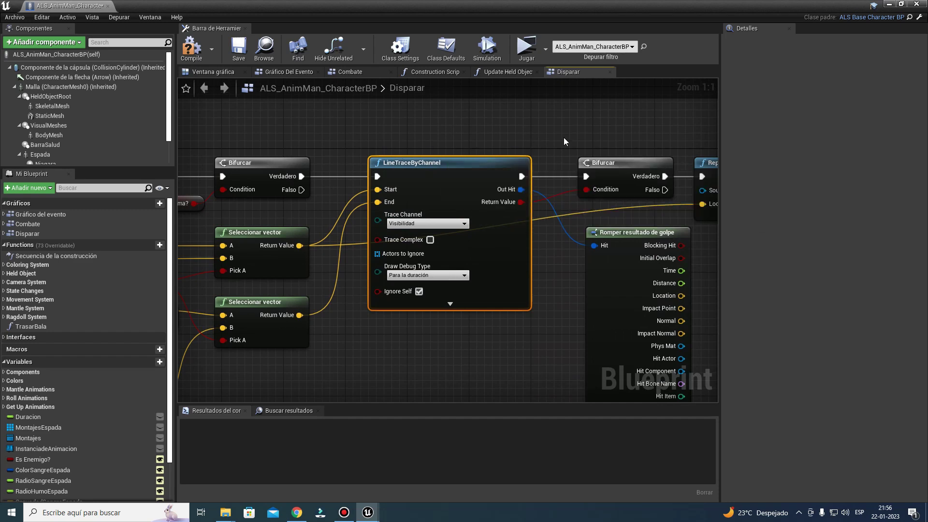
right_click_drag(564, 142, 165, 96)
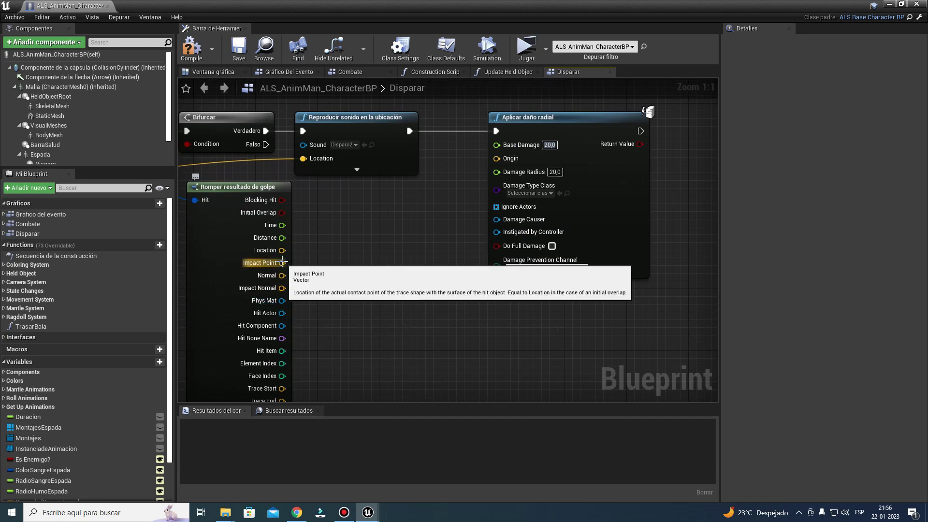
left_click_drag(282, 263, 497, 158)
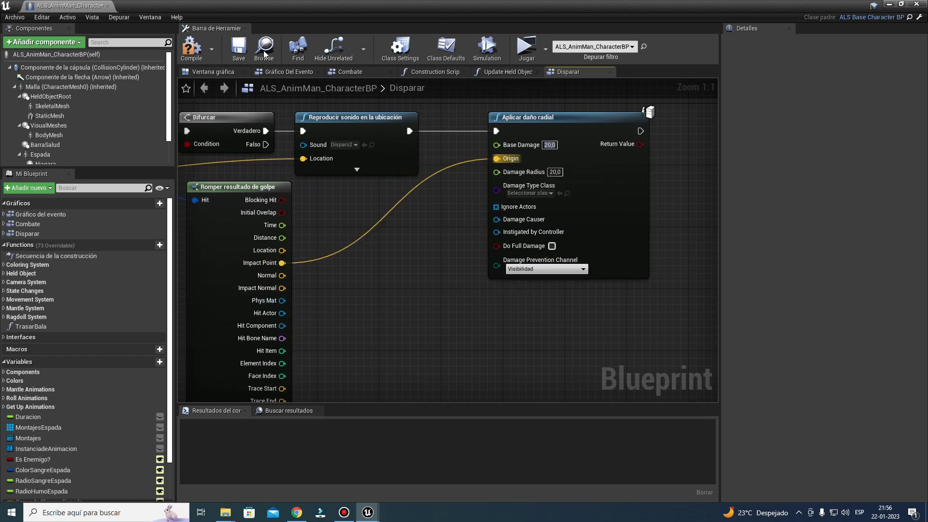
left_click(187, 47)
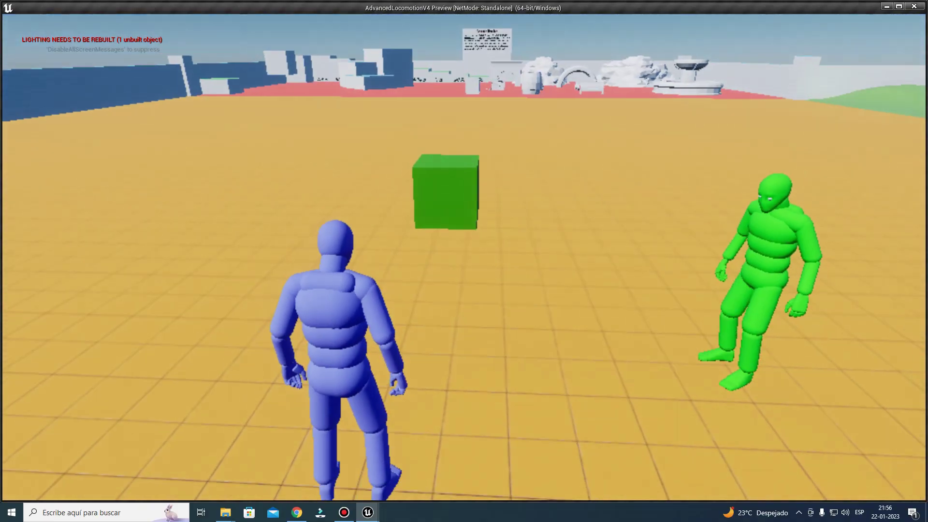
Step: Equip the Rifle, aim, fire several shots at the plain green cube, then stop the preview
key("q")
scroll(464, 261, "down", 4)
scroll(464, 261, "down", 2)
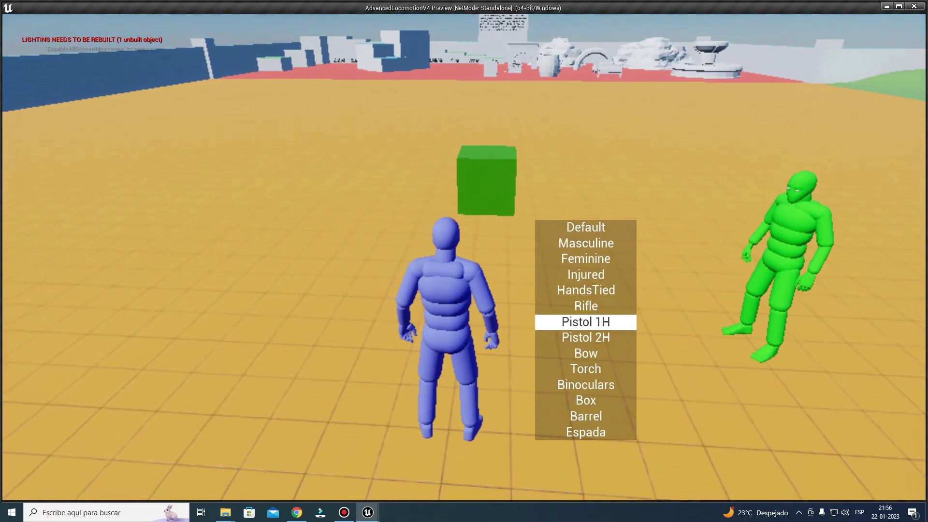
scroll(464, 261, "up", 1)
right_click(464, 262)
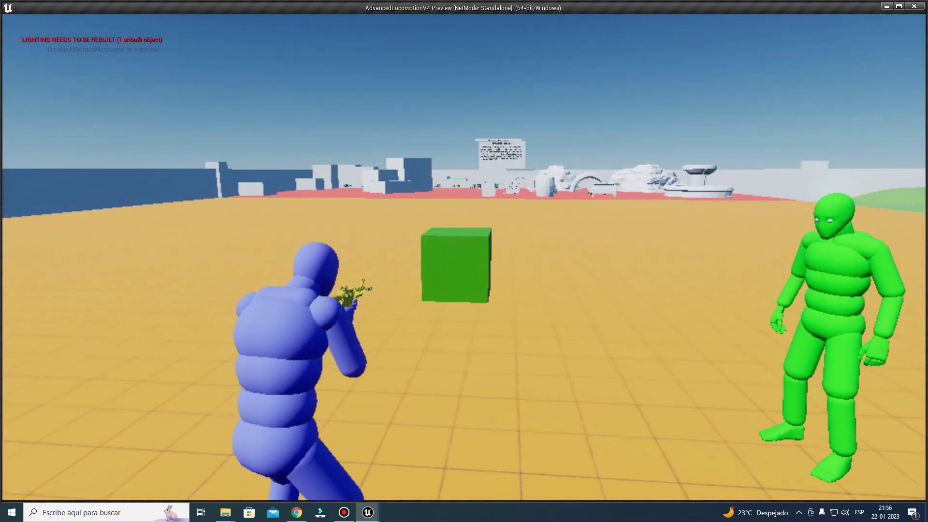
left_click(464, 261)
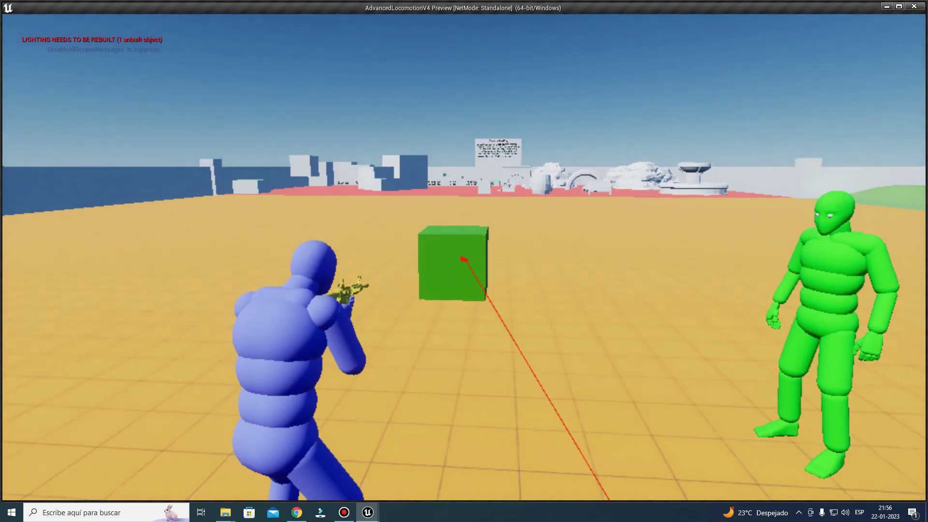
left_click(464, 261)
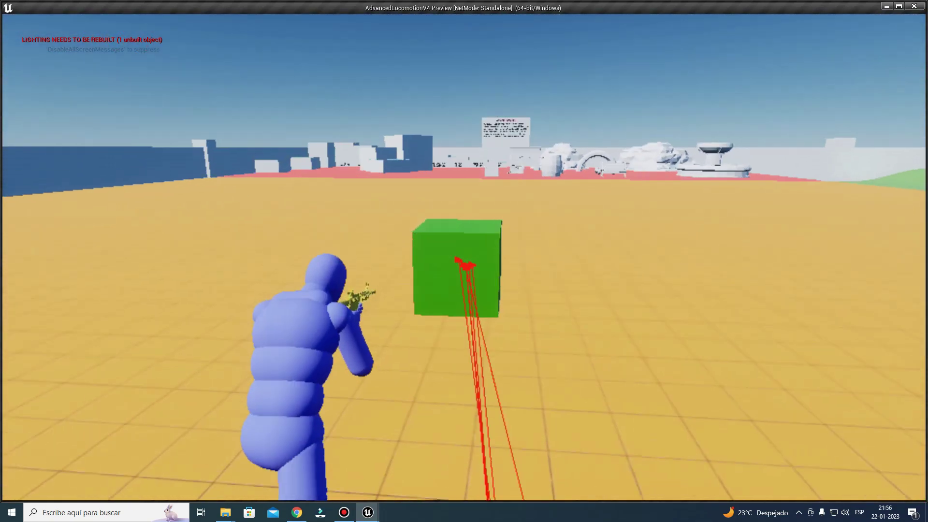
left_click(464, 261)
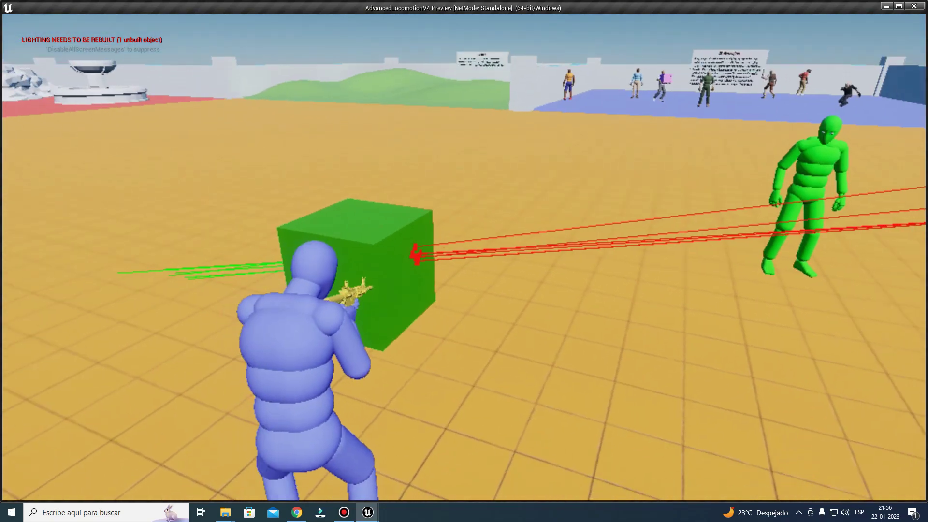
left_click(464, 261)
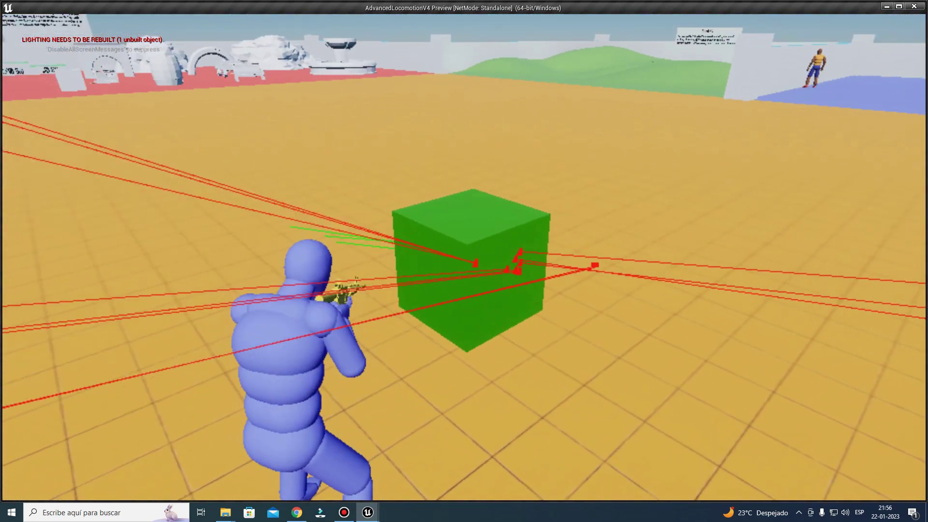
key("w")
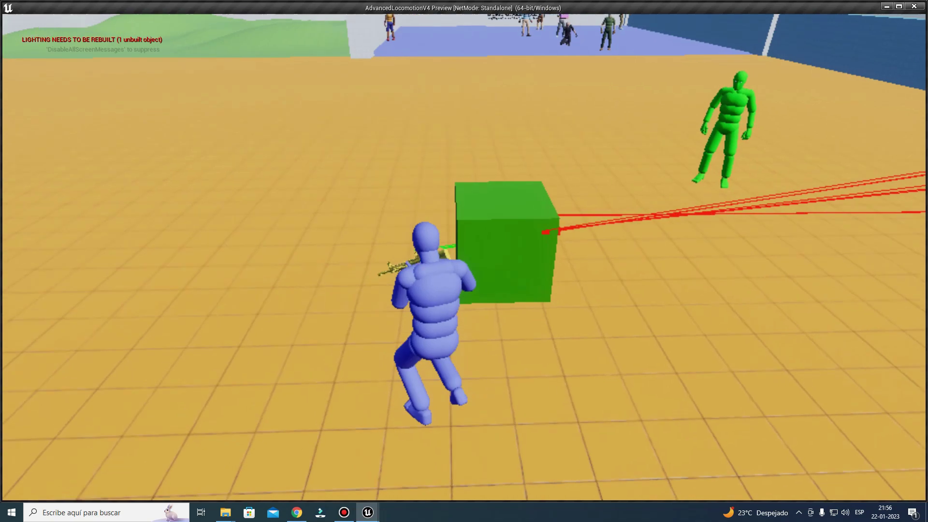
key("Escape")
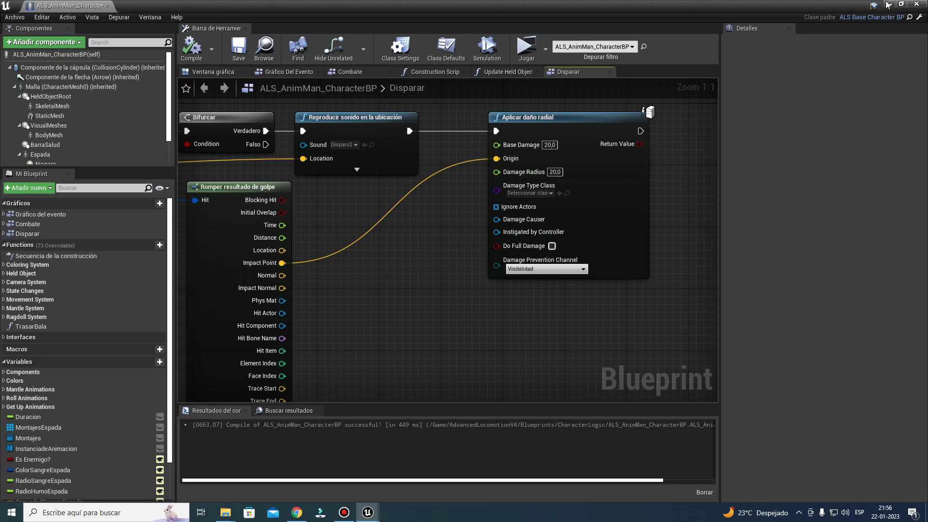
Step: Delete the plain green cube, place a raised Cube_DM destructible wall instead, and start Play
left_click(888, 5)
left_click(378, 158)
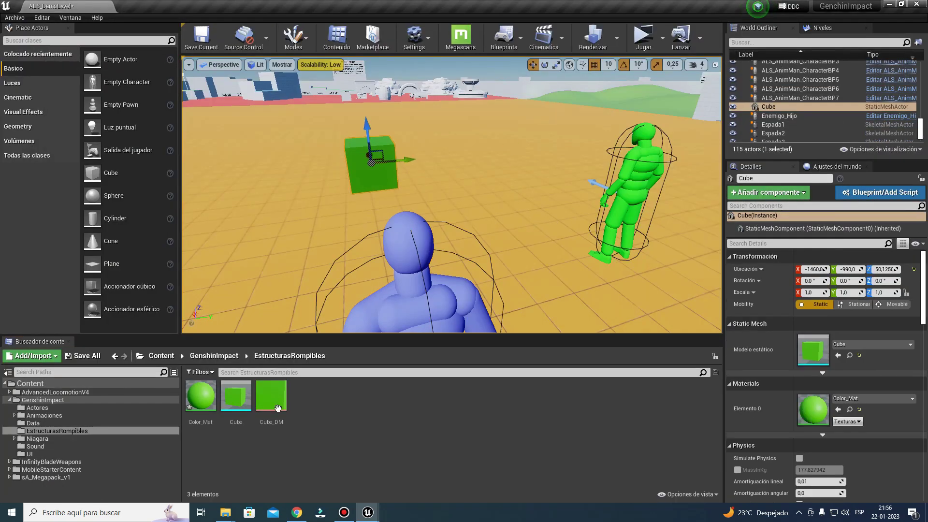
key("Delete")
left_click_drag(265, 393, 352, 165)
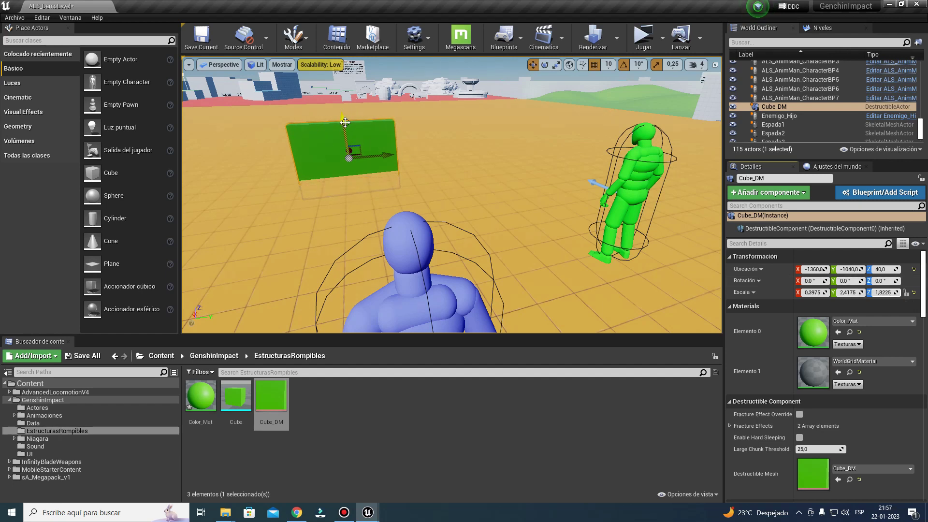
left_click_drag(345, 122, 344, 103)
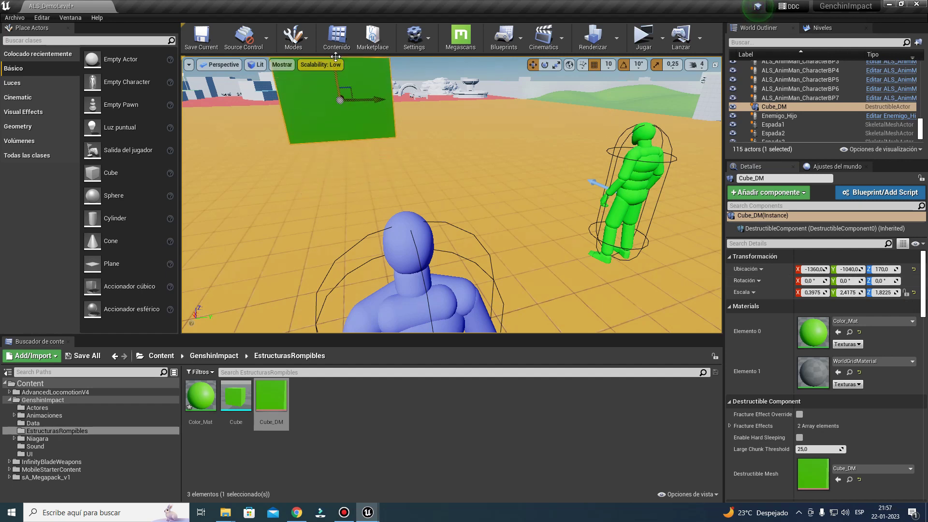
left_click(644, 36)
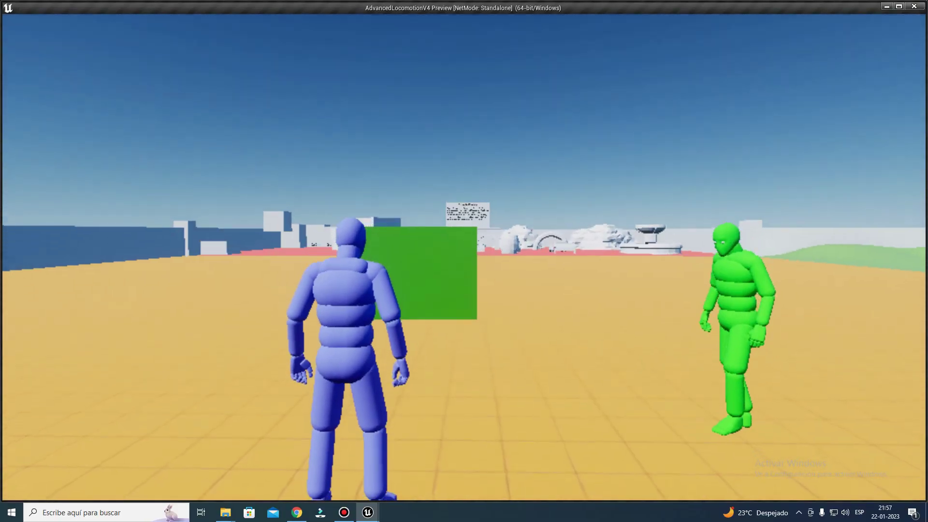
Step: Pick the Rifle, shoot the Cube_DM wall until it shatters, then exit Play
key("q")
scroll(464, 261, "down", 4)
scroll(464, 261, "down", 1)
left_click(465, 261)
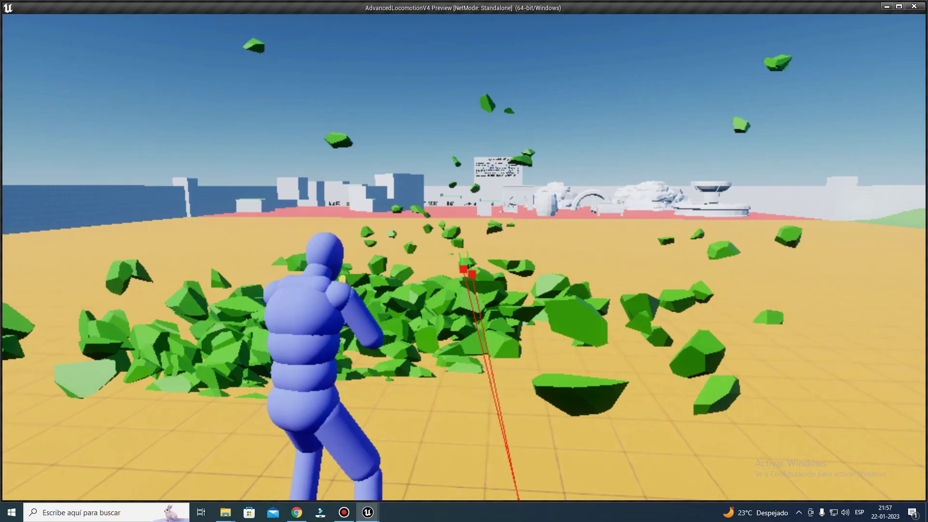
key("c")
key("c")
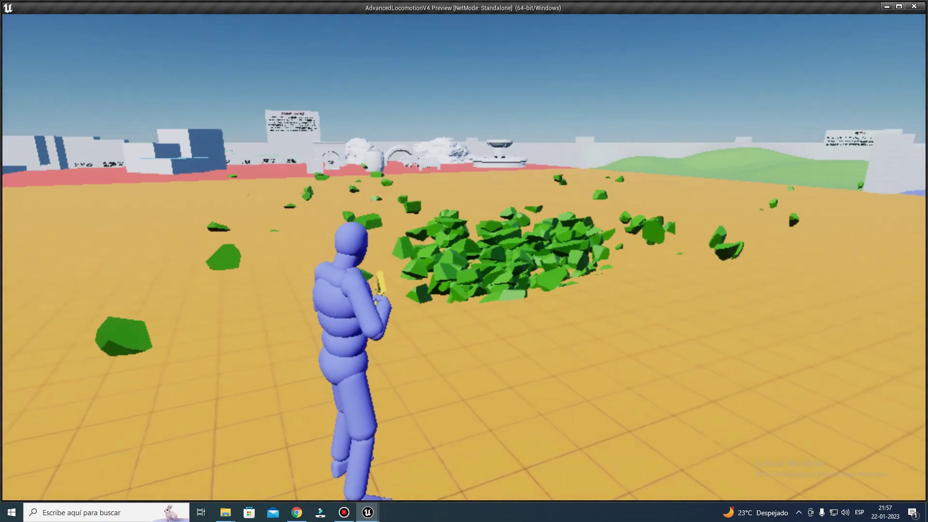
key("Escape")
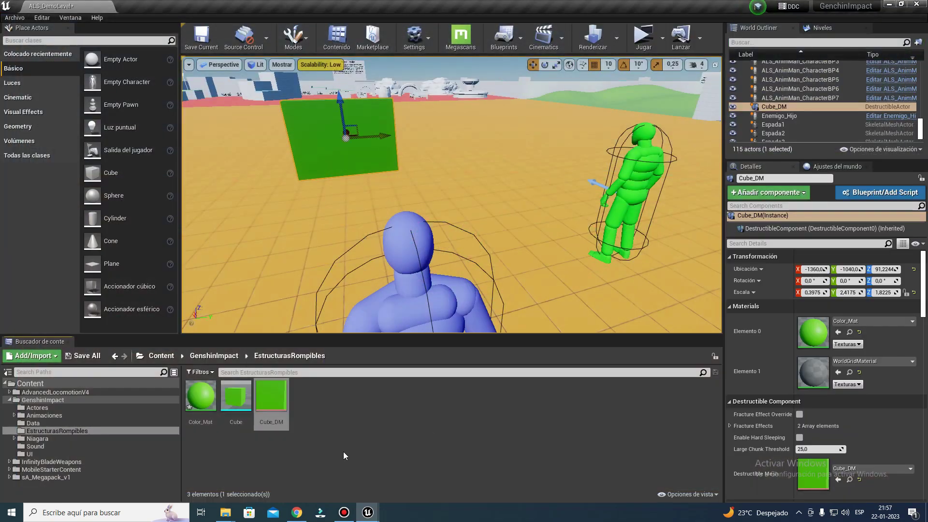
Step: Place a second Cube_DM destructible cube near the wall and raise it off the floor
mouse_move(368, 512)
left_click(419, 466)
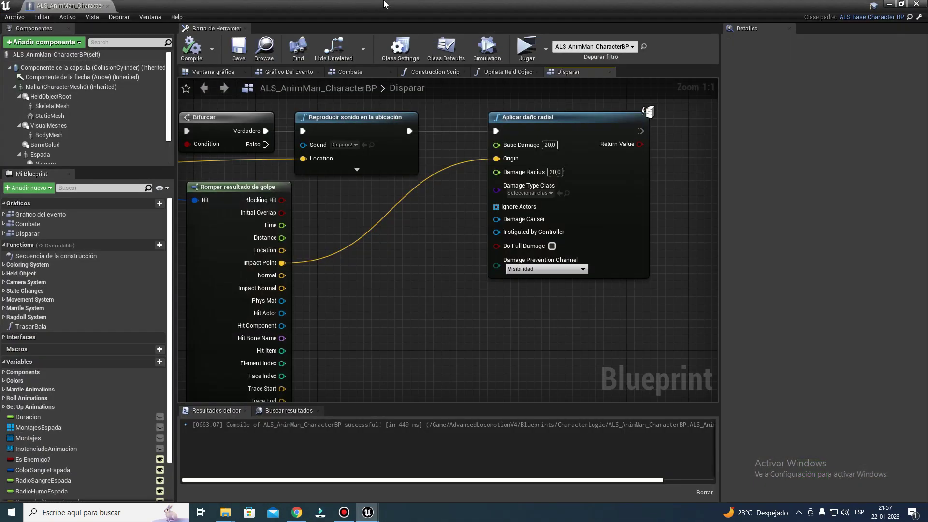
left_click(890, 4)
left_click_drag(271, 396, 493, 181)
left_click_drag(497, 135, 499, 115)
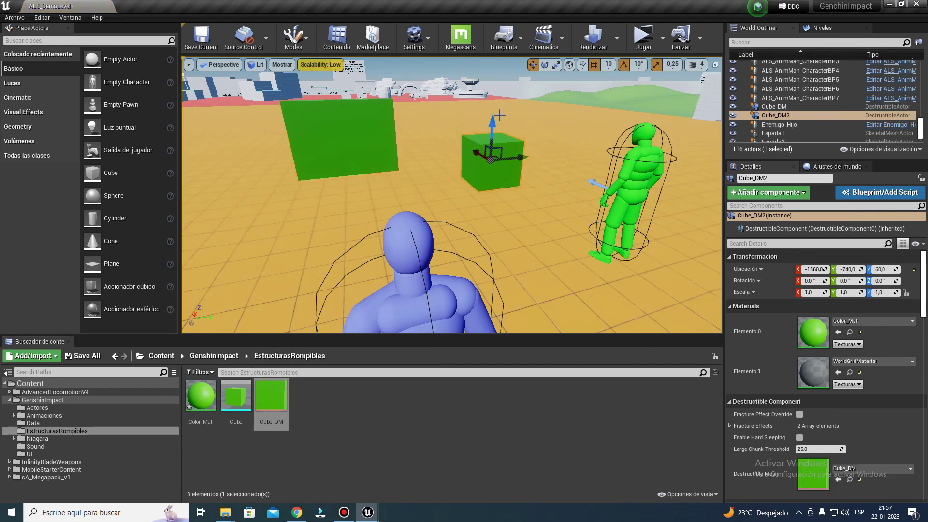
Step: Set the radial Damage Radius to 500, recompile the Blueprint, and launch the preview
left_click(364, 513)
type("5")
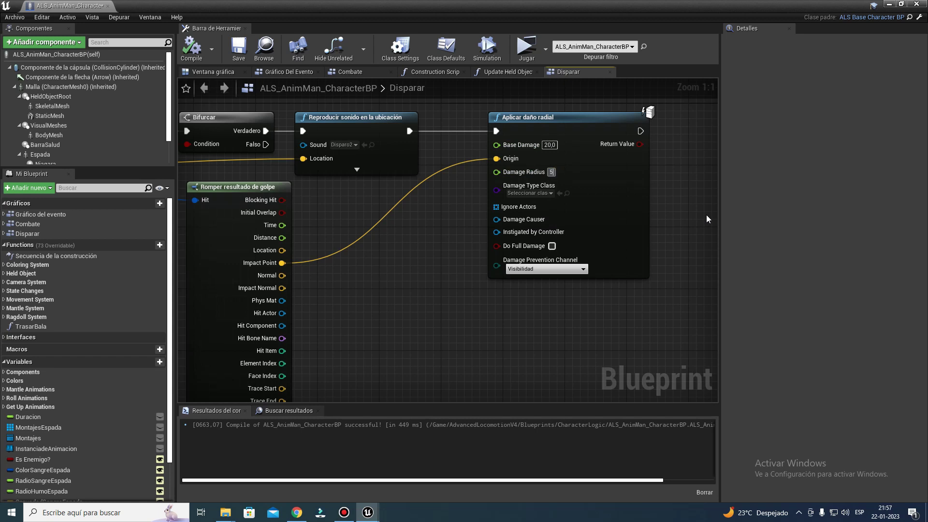
type("00")
key("Return")
left_click(198, 53)
left_click(527, 46)
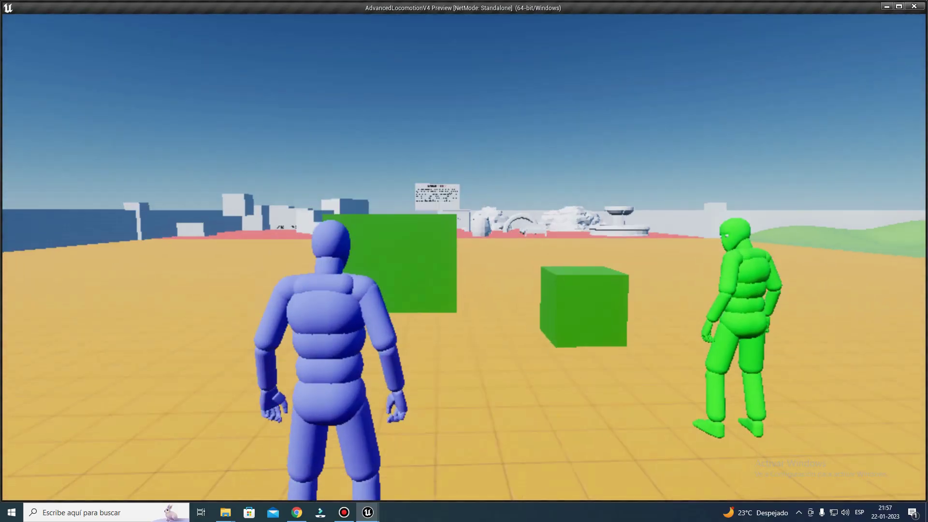
Step: Equip Pistol 1H, shatter the green cube and the green wall, then stop the preview
key("q")
scroll(482, 319, "down", 4)
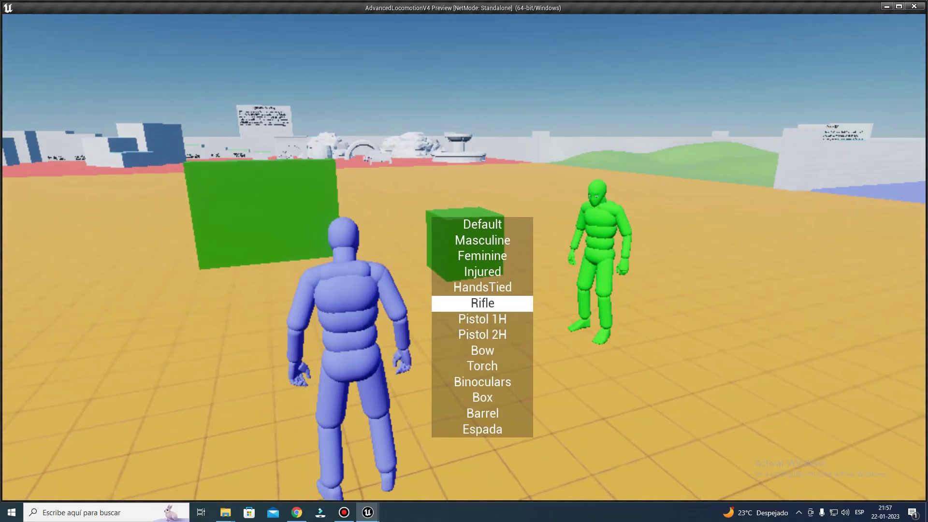
left_click(464, 261)
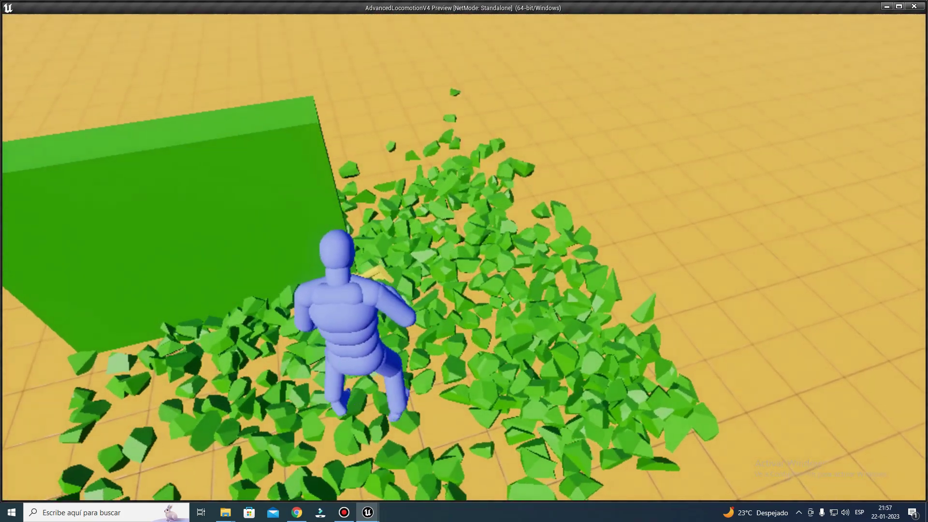
key("s")
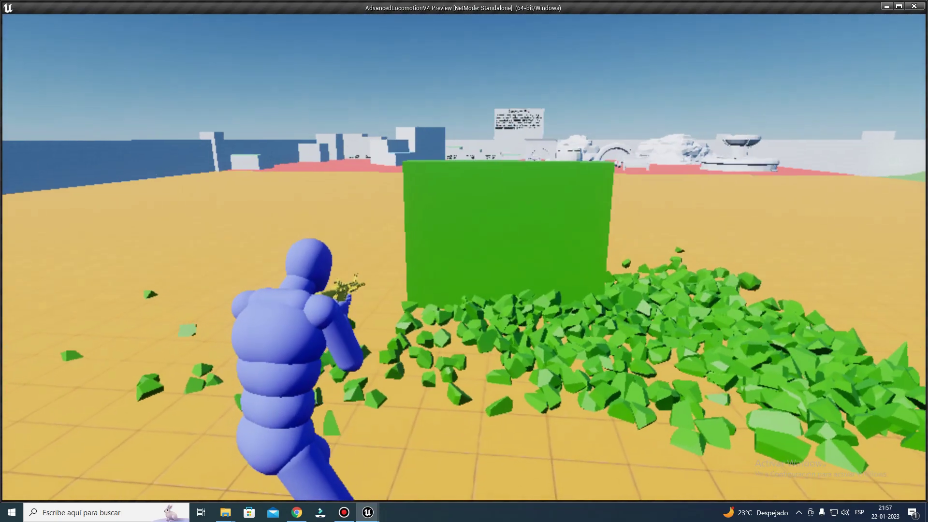
left_click(464, 261)
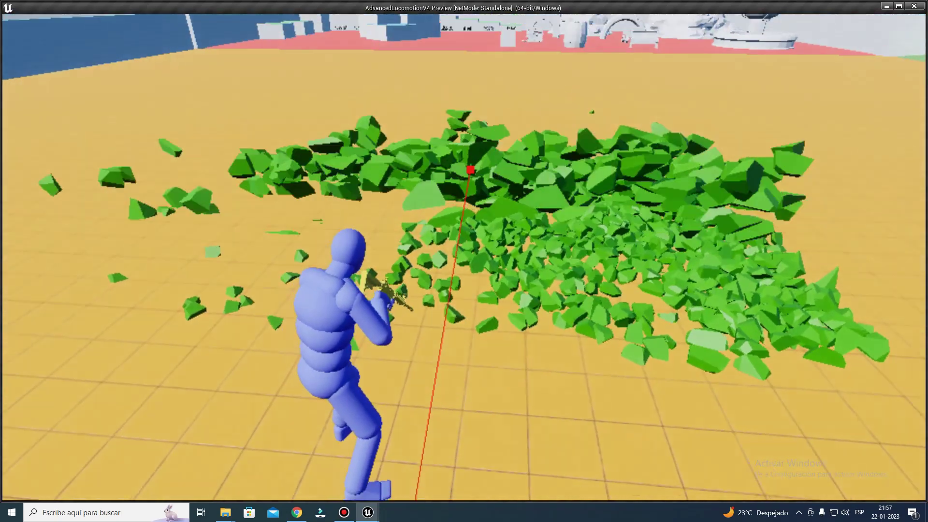
key("w")
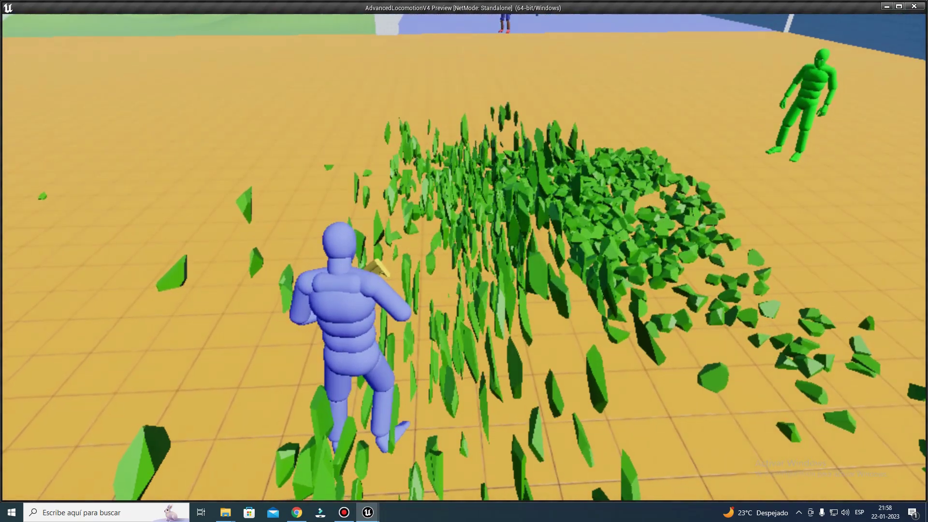
key("Escape")
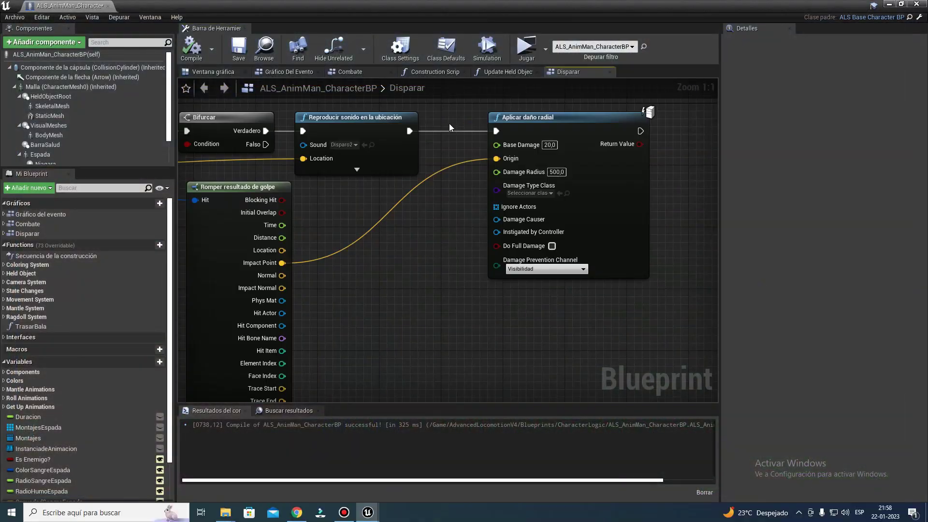
Step: From the level editor, inspect the Cube_DM mesh's Destructible Settings and close its editor
left_click(891, 4)
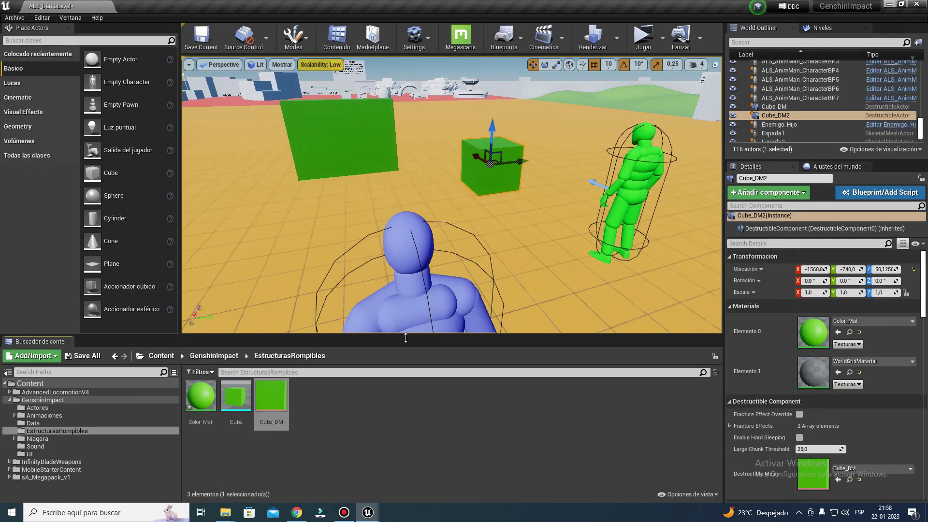
double_click(275, 407)
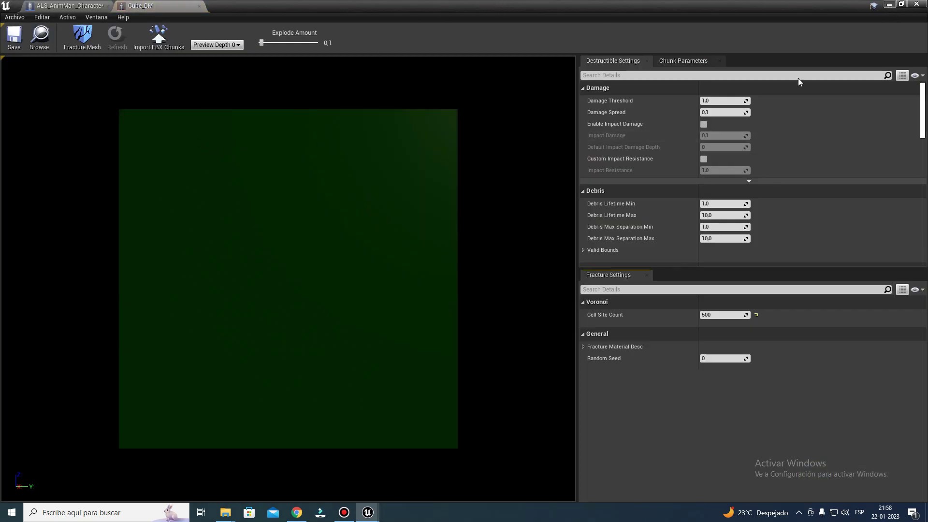
left_click(916, 4)
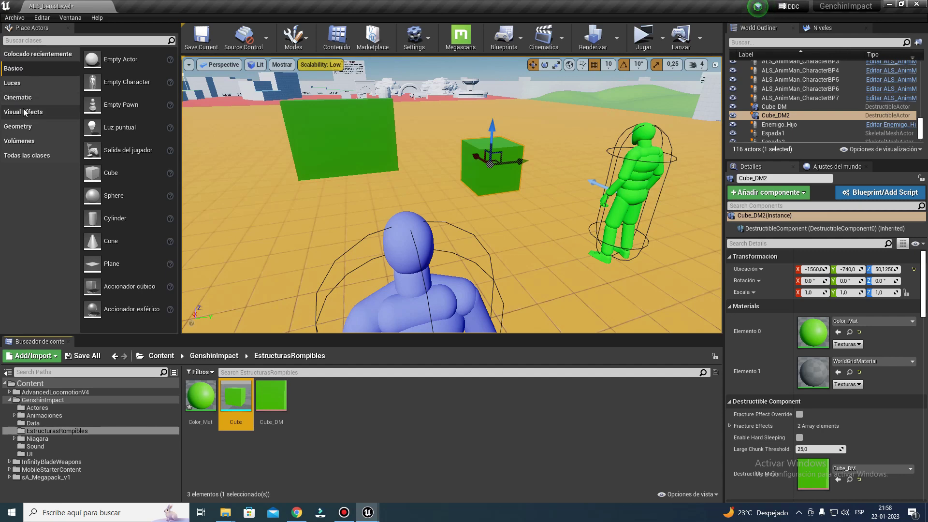
left_click(26, 124)
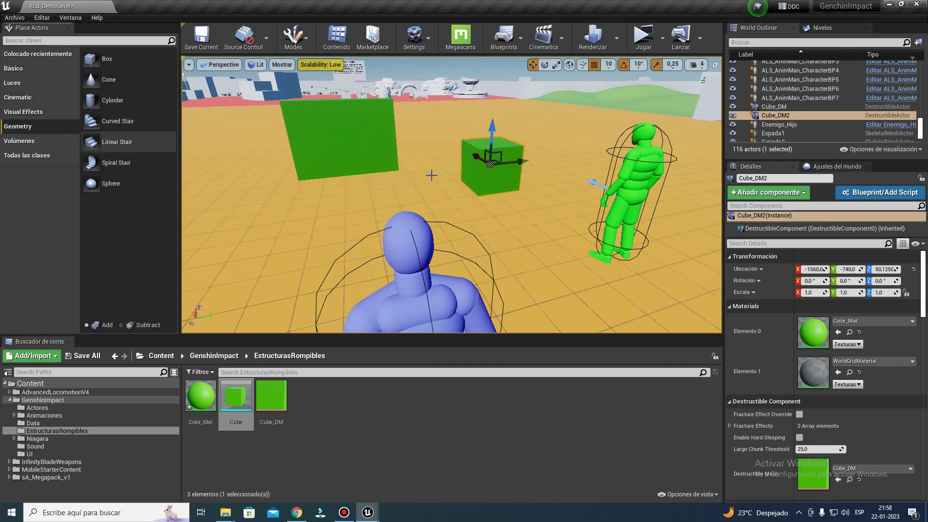
Step: Place a Box brush in the level beside the green cubes and shift it along Y
left_click_drag(127, 120, 271, 120)
left_click_drag(136, 63, 304, 197)
key("f")
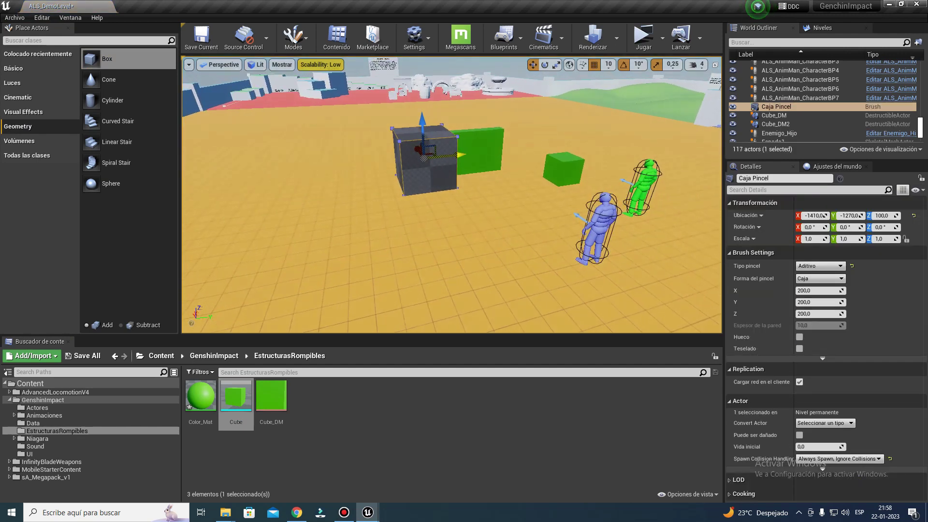
left_click_drag(331, 171, 311, 175)
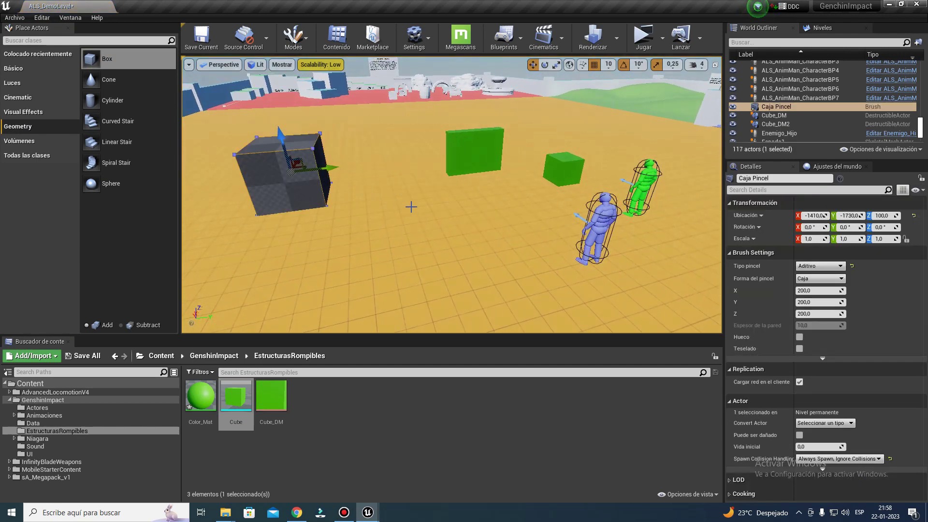
right_click_drag(457, 207, 488, 208)
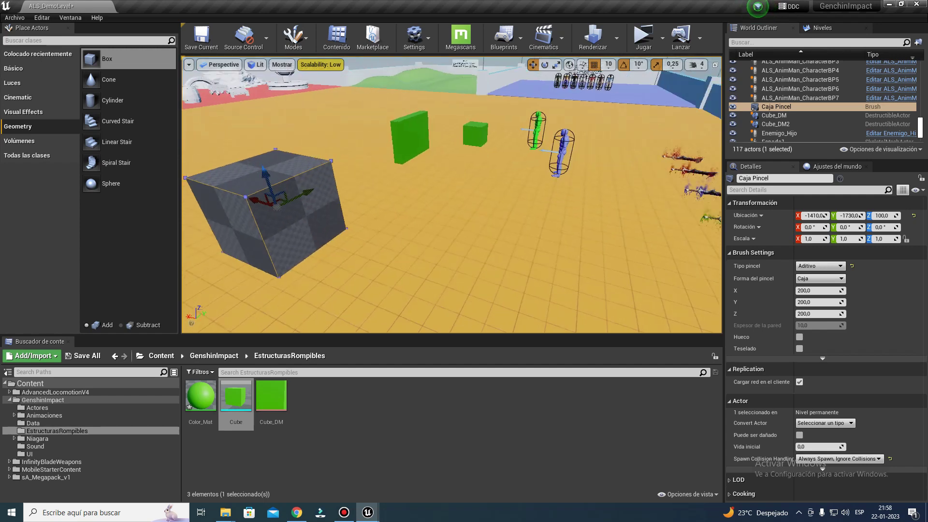
right_click_drag(353, 234, 329, 234)
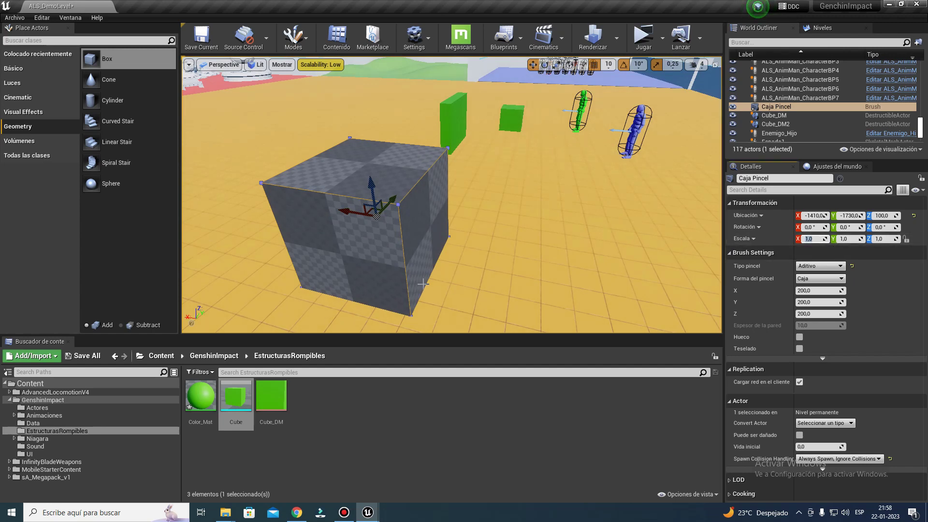
type("0.3")
type("0,")
Step: Flatten the box into a thin wall with Scale X set to 0.2
key("Return")
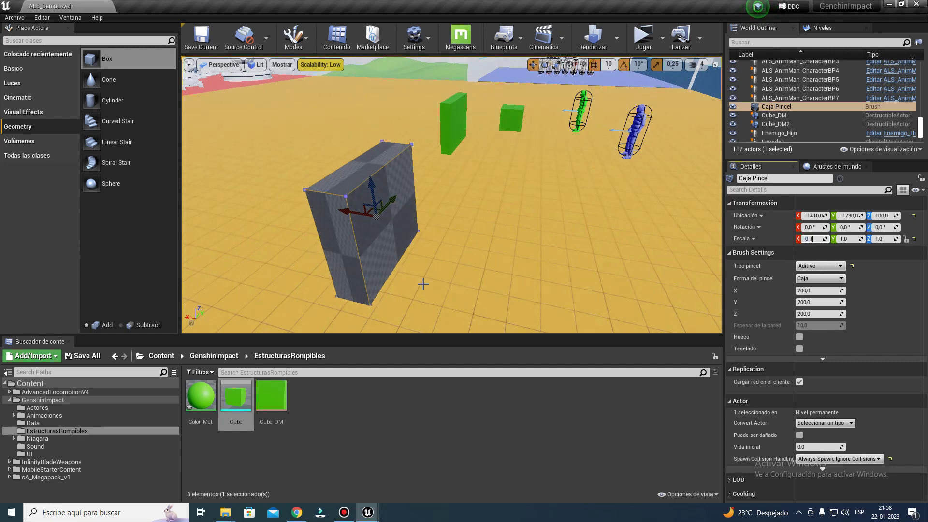
type("1")
key("Return")
right_click_drag(407, 286, 368, 285)
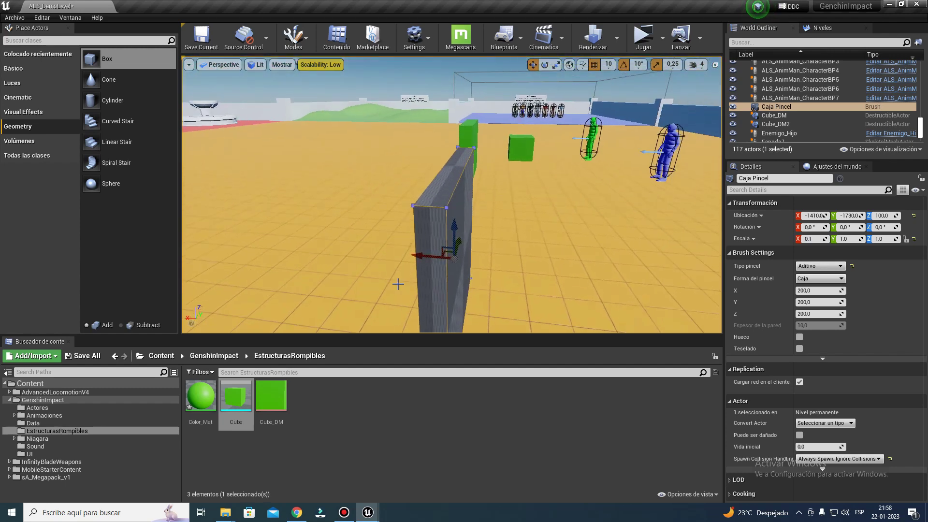
right_click_drag(398, 284, 414, 283)
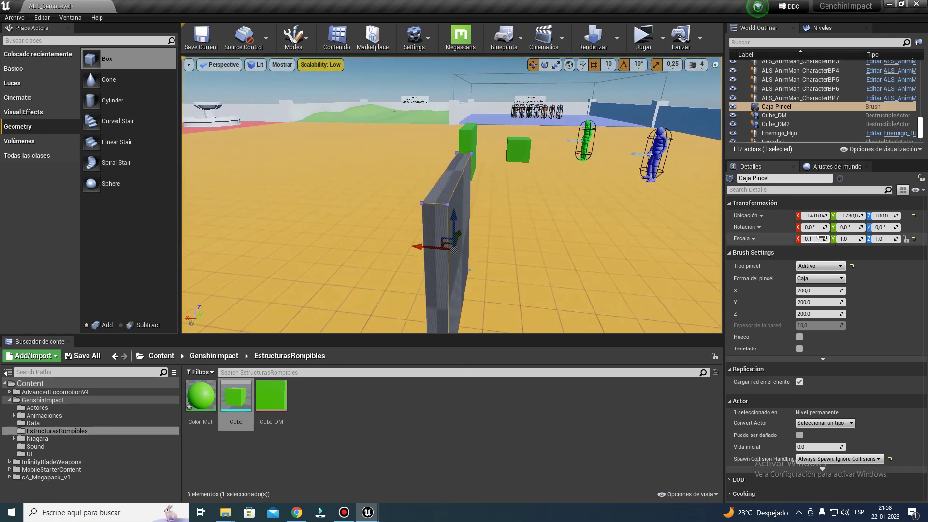
type(",2")
key("Return")
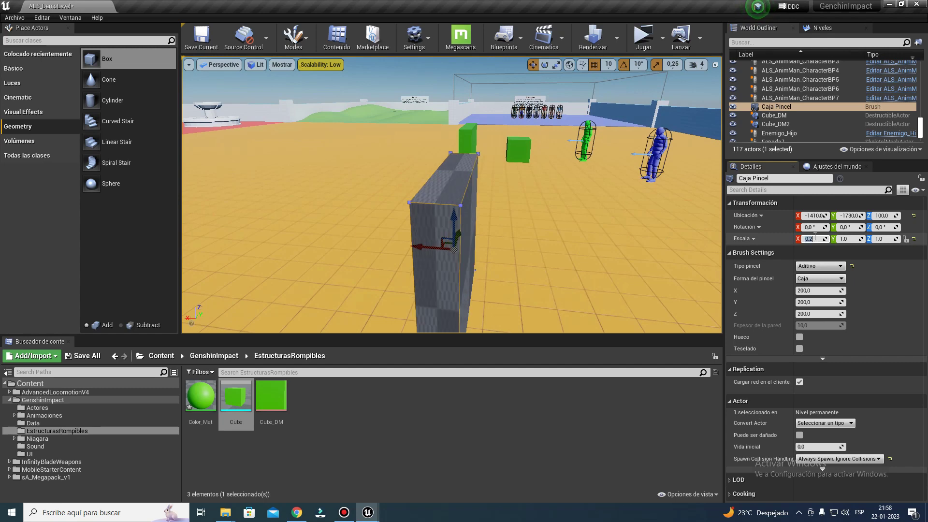
Step: Stretch the wall to Scale Y 2.0 and play the level to see it
right_click_drag(583, 266, 609, 264)
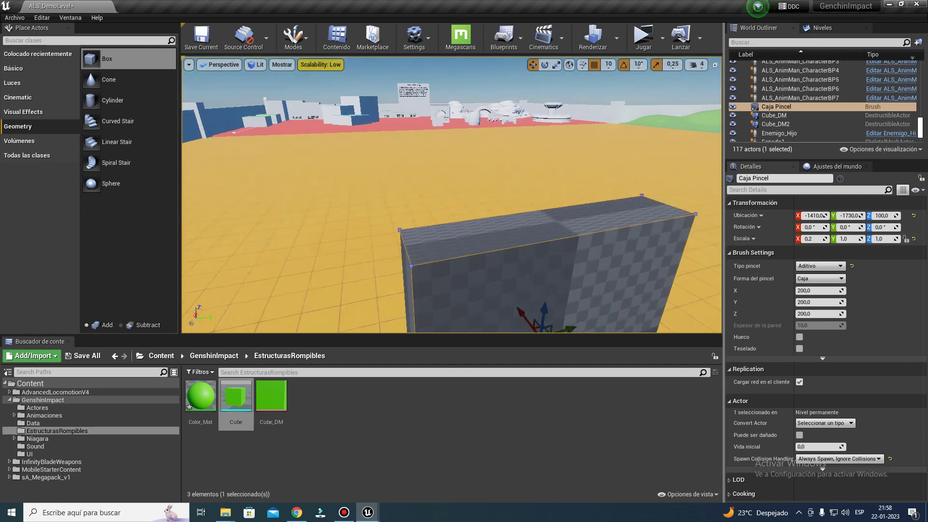
key("f")
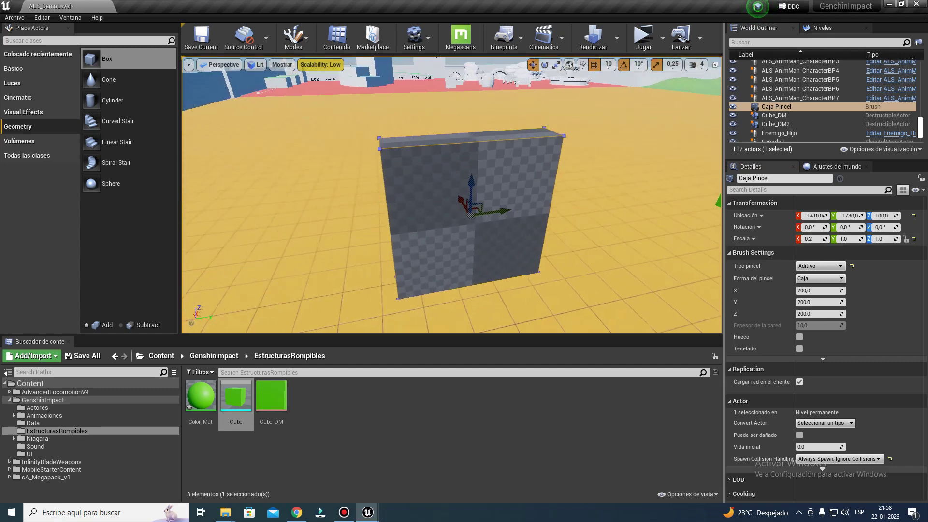
left_click(845, 238)
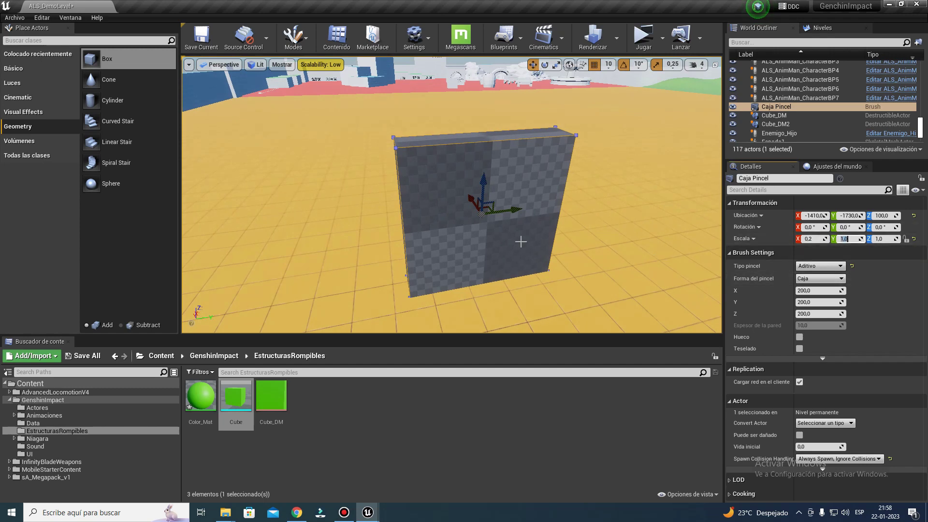
type("2")
key("Return")
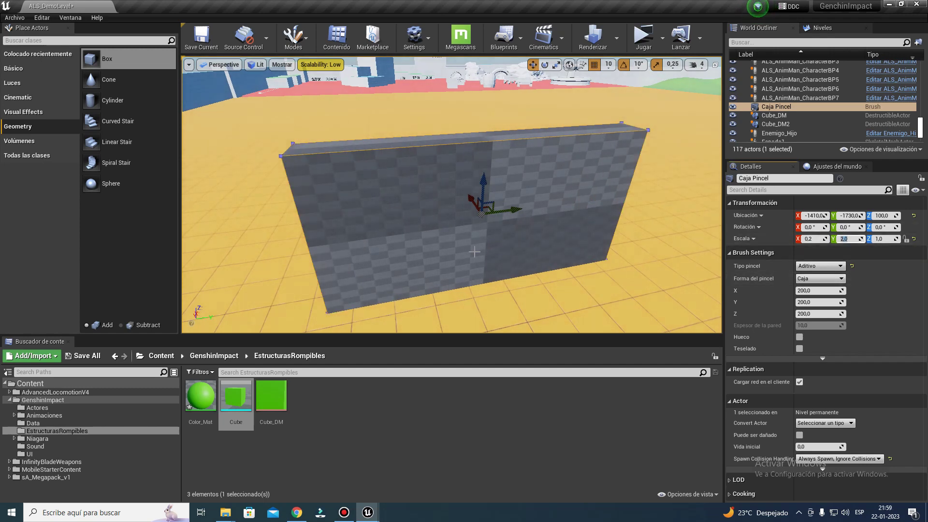
right_click_drag(475, 252, 502, 252)
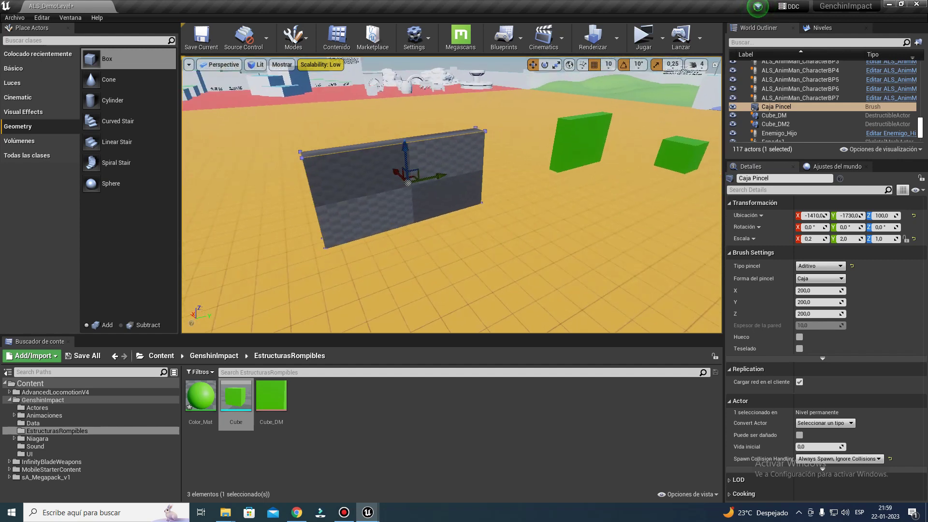
right_click_drag(523, 94, 547, 95)
left_click(636, 45)
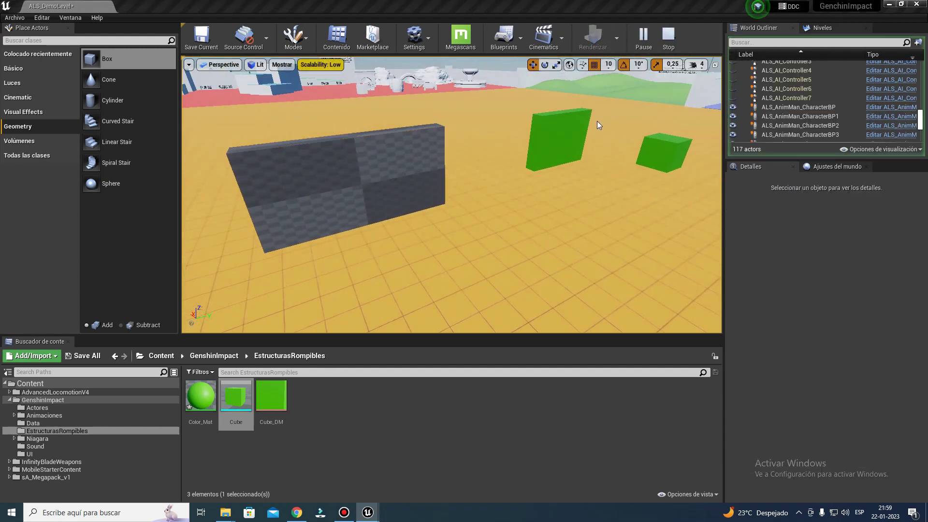
key("w")
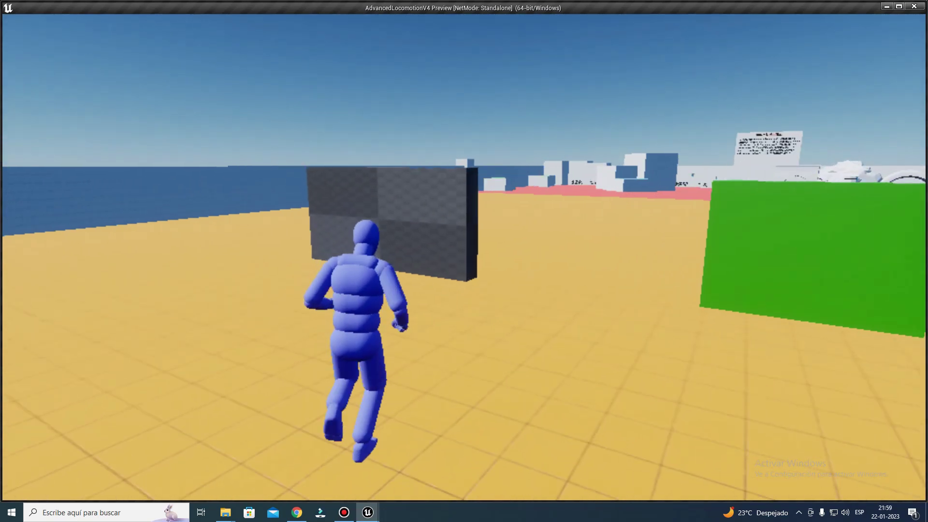
Step: Walk toward the green blocks, end the preview, and select the Caja Pincel wall
key("w")
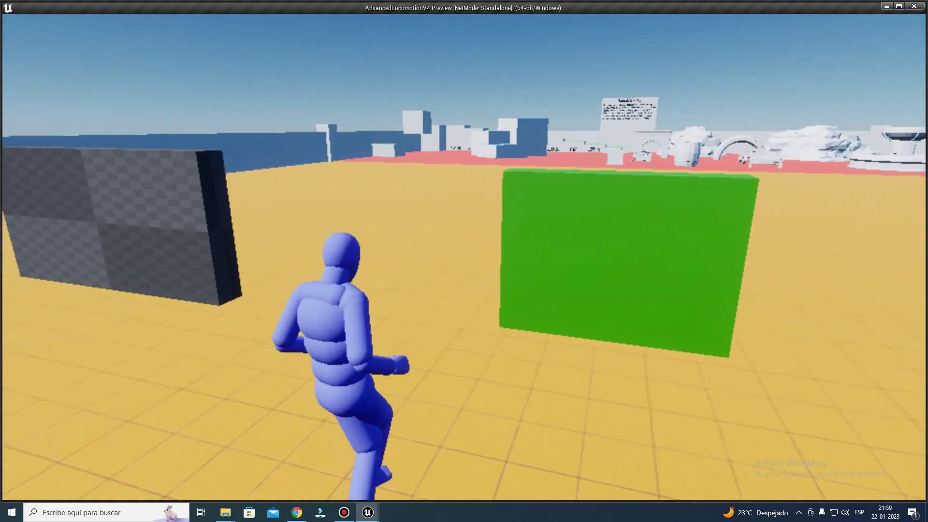
key("Escape")
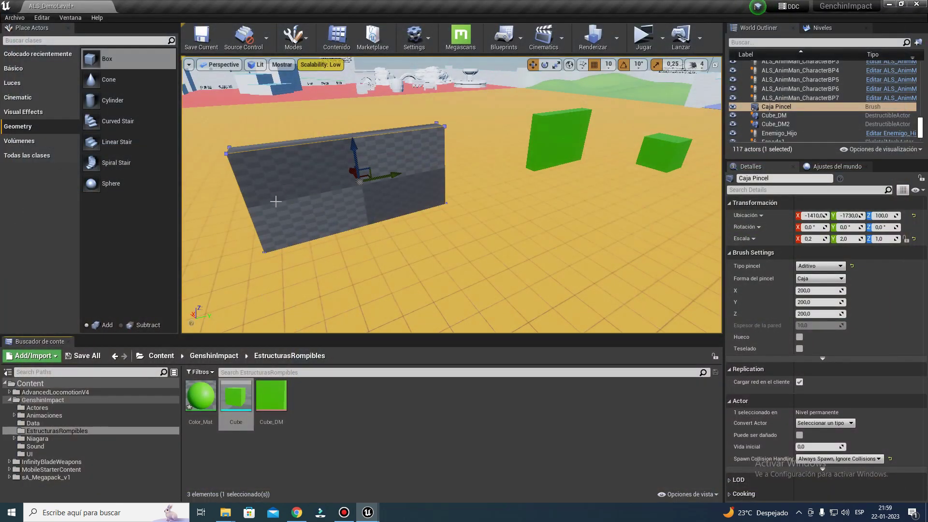
left_click(283, 201)
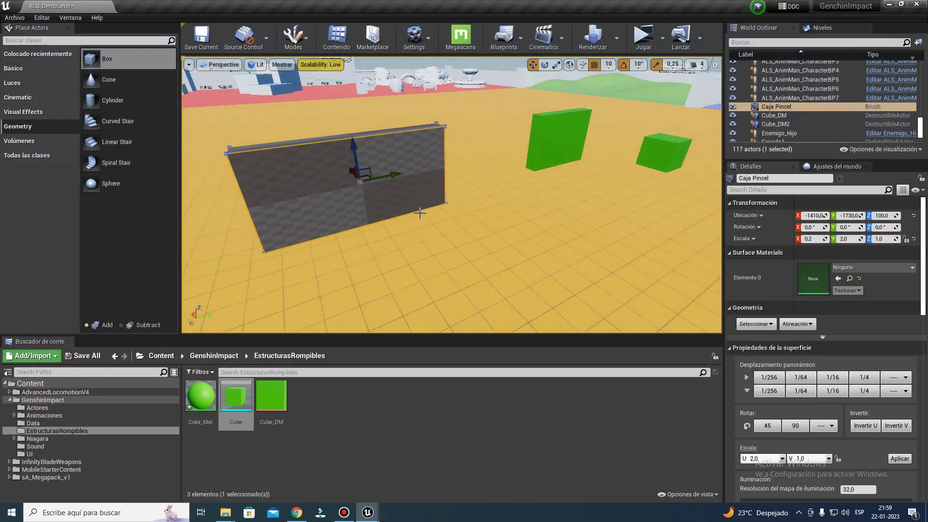
Step: Expand Brush Settings' advanced options and choose Crear Modelo estático for the wall
scroll(842, 348, "down", 2)
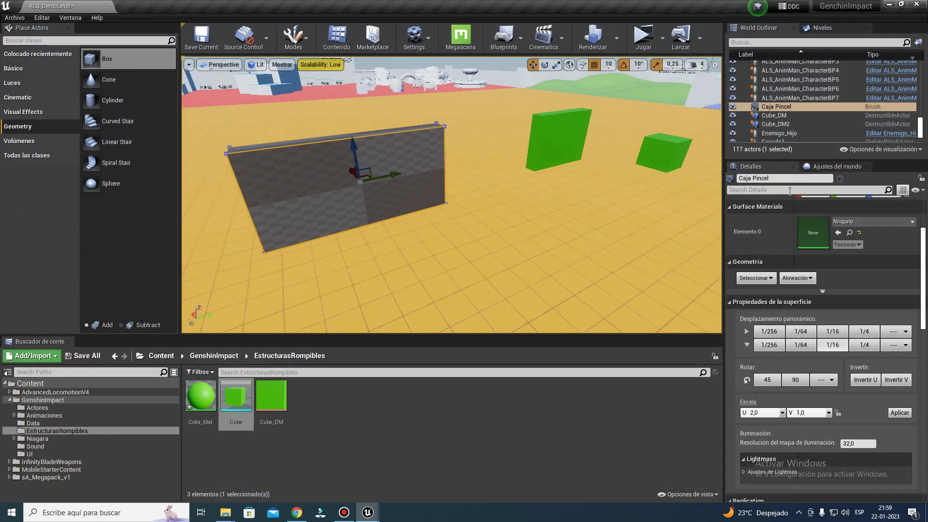
scroll(844, 341, "down", 3)
scroll(836, 352, "down", 3)
scroll(831, 360, "down", 3)
scroll(827, 364, "down", 3)
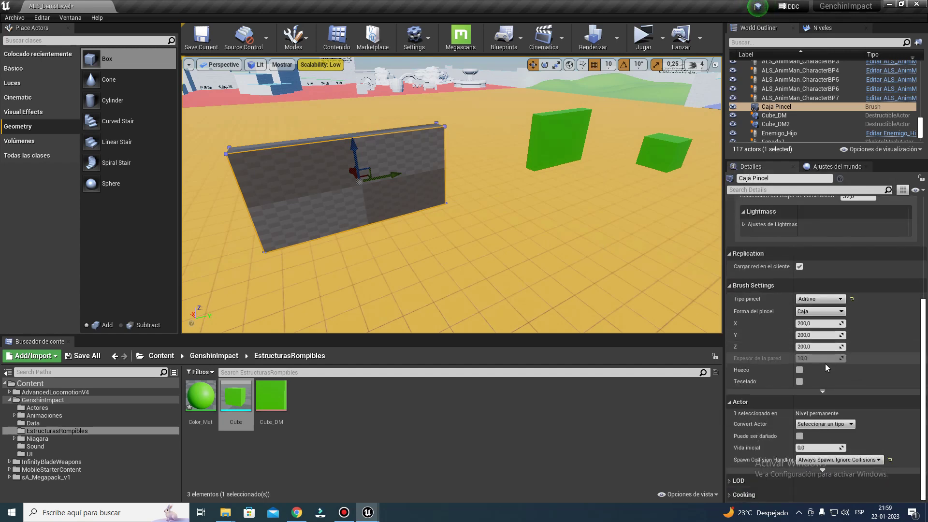
left_click(822, 391)
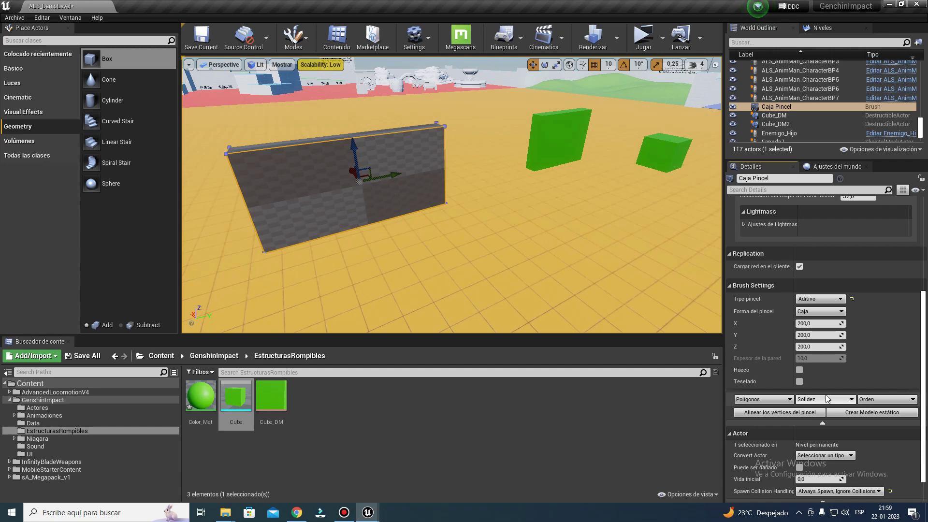
left_click(822, 424)
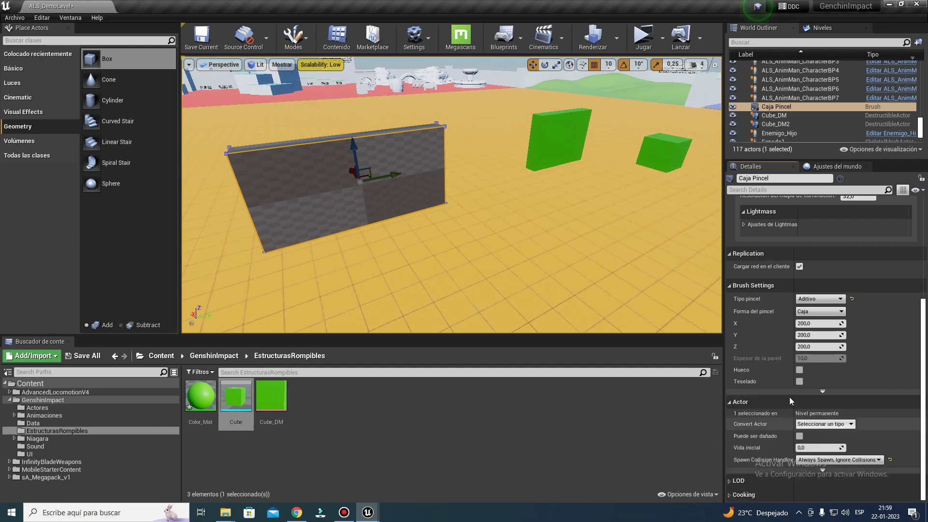
left_click(822, 391)
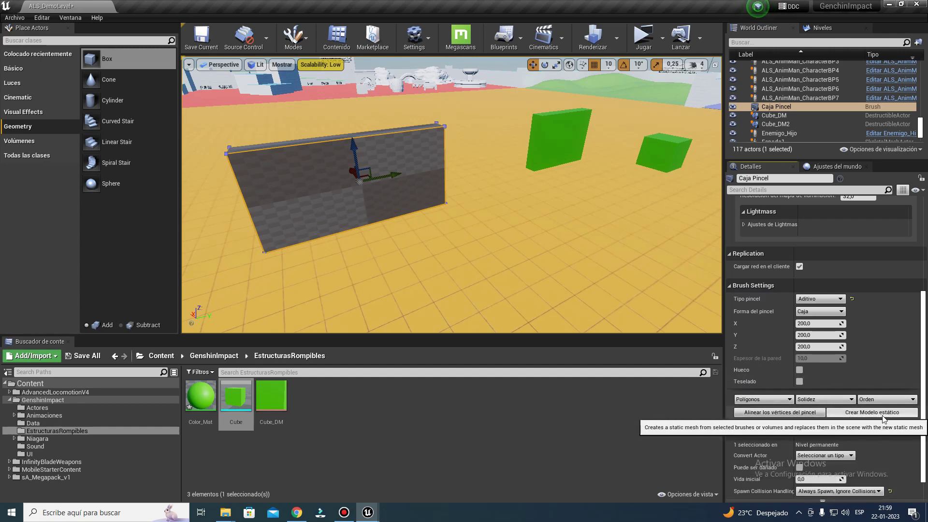
left_click(884, 415)
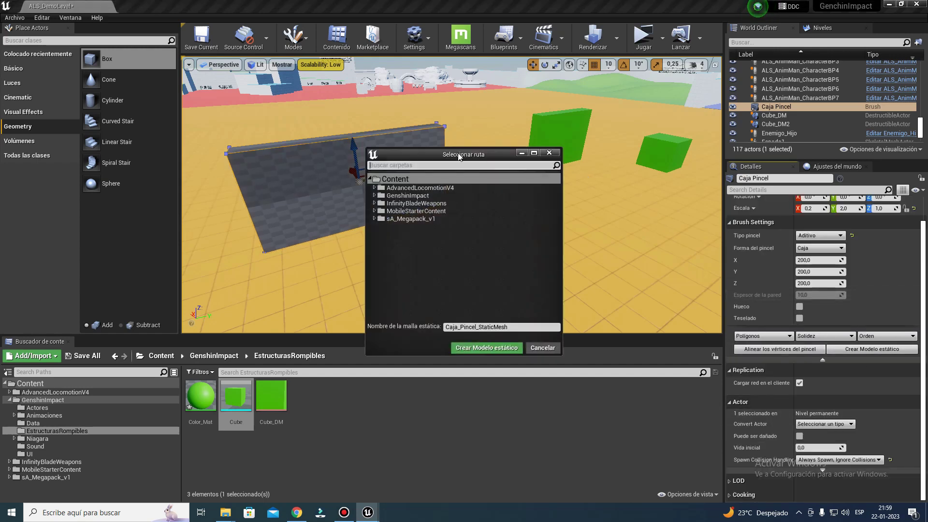
Step: Save the brush wall as a static mesh named Pared1 in GenshinImpact > EstructurasRompibles
left_click(374, 196)
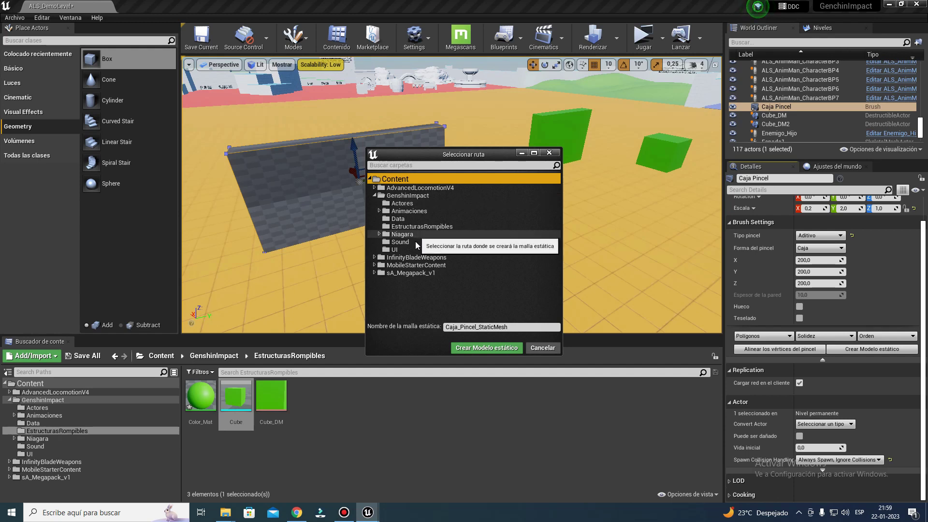
left_click(413, 227)
left_click(484, 327)
type("Pared1")
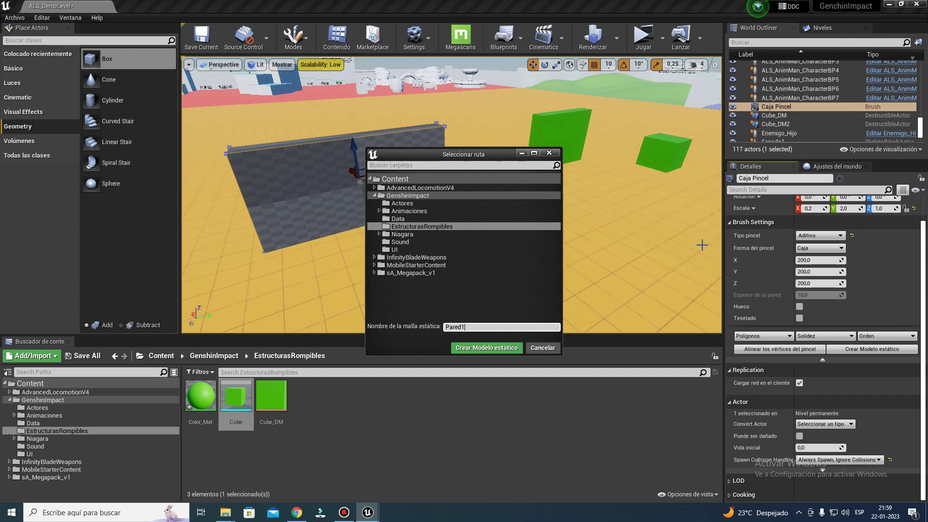
left_click(482, 348)
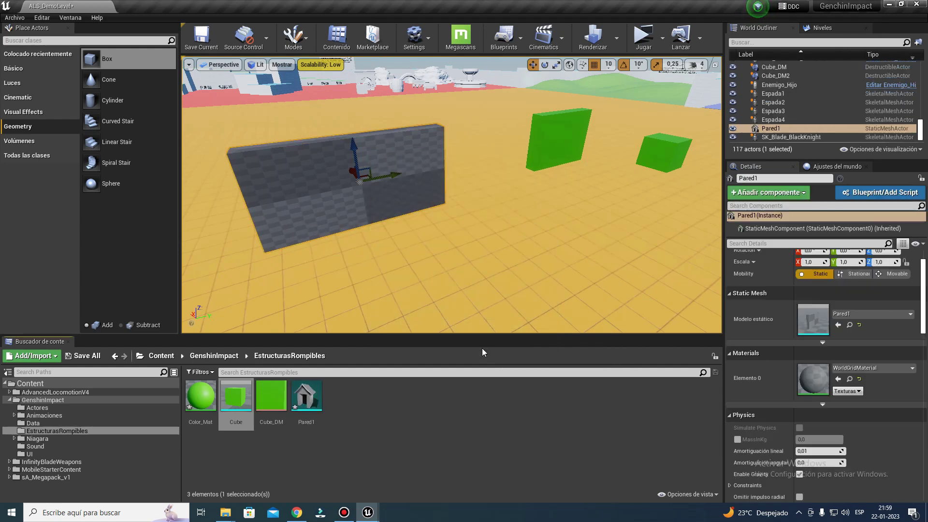
Step: Delete the converted brush wall from the level
left_click(313, 405)
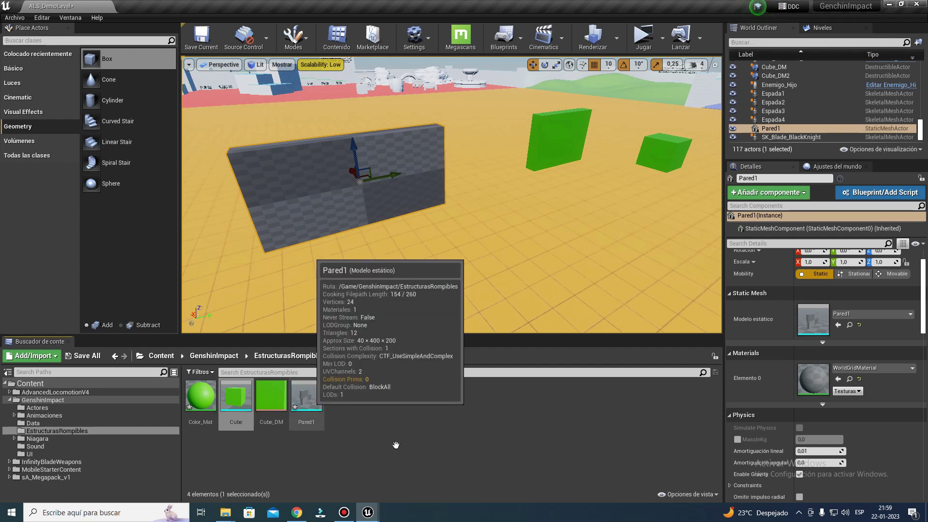
left_click(294, 183)
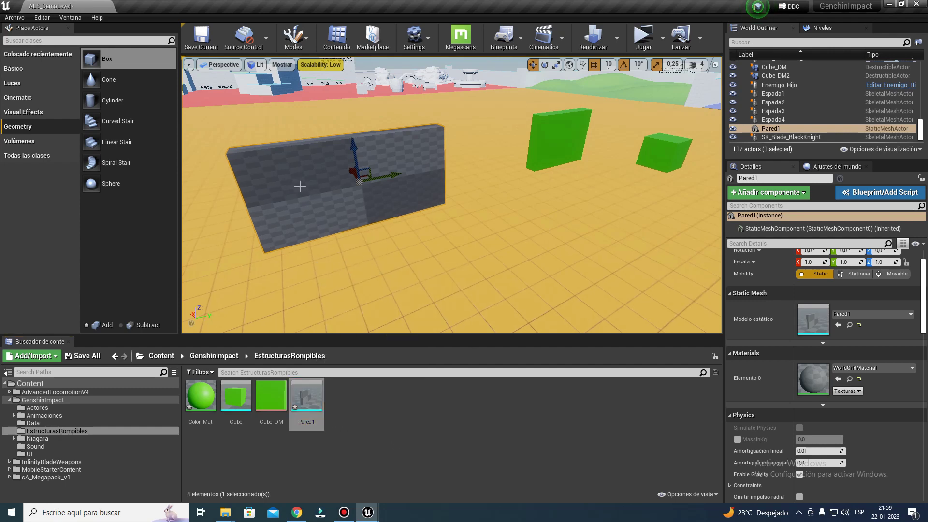
key("Delete")
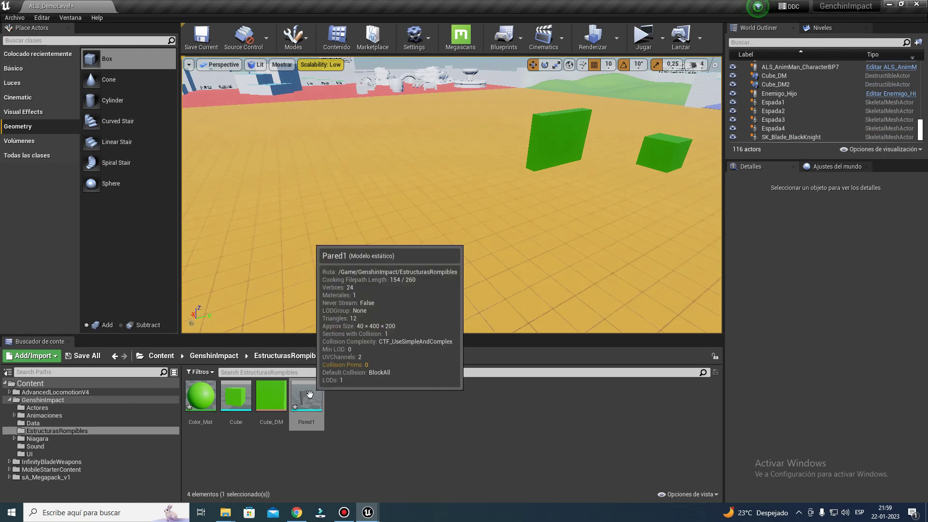
right_click(311, 400)
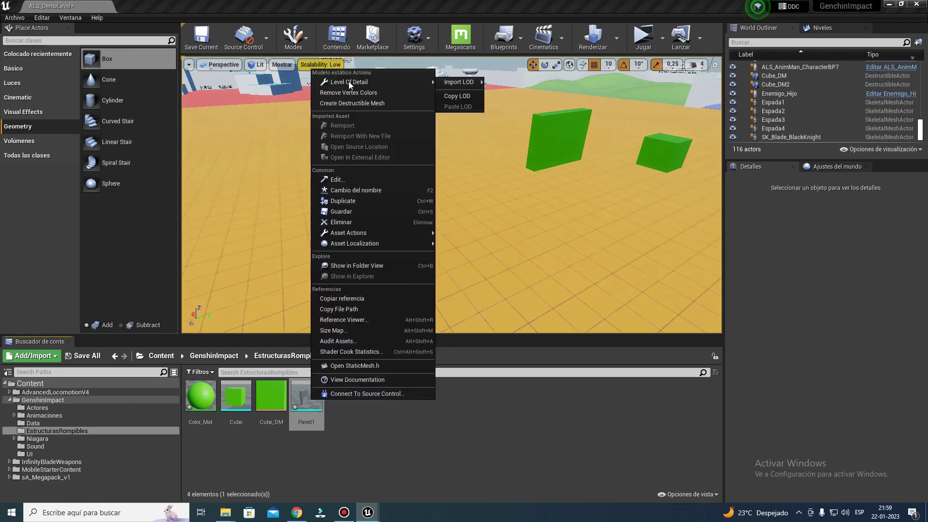
left_click(343, 108)
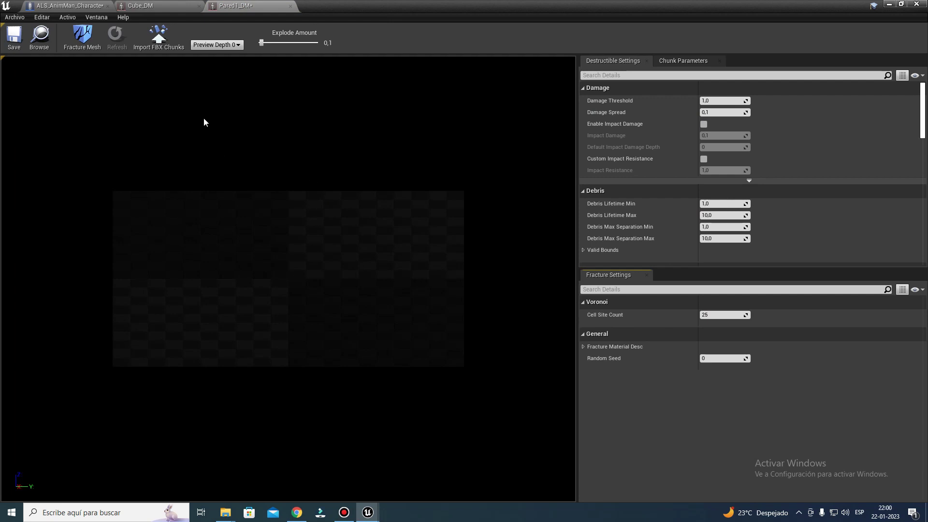
left_click(291, 7)
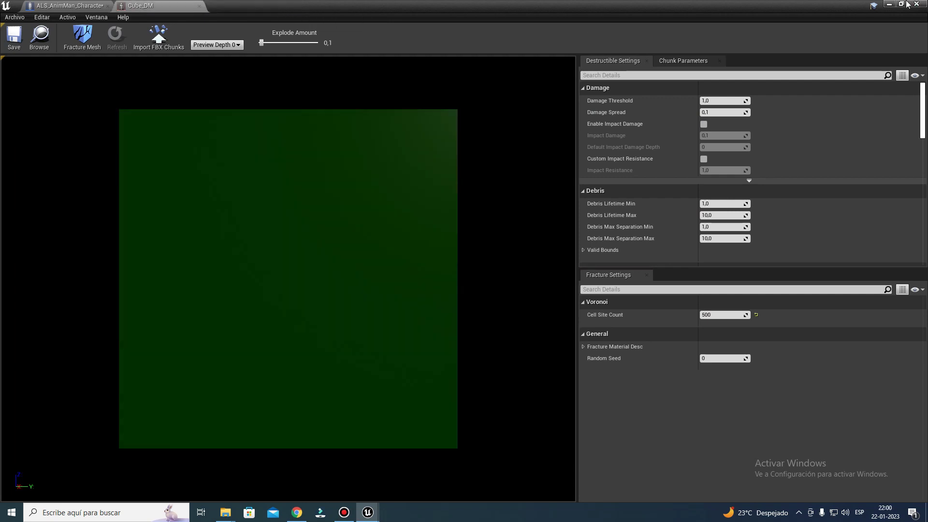
left_click(888, 4)
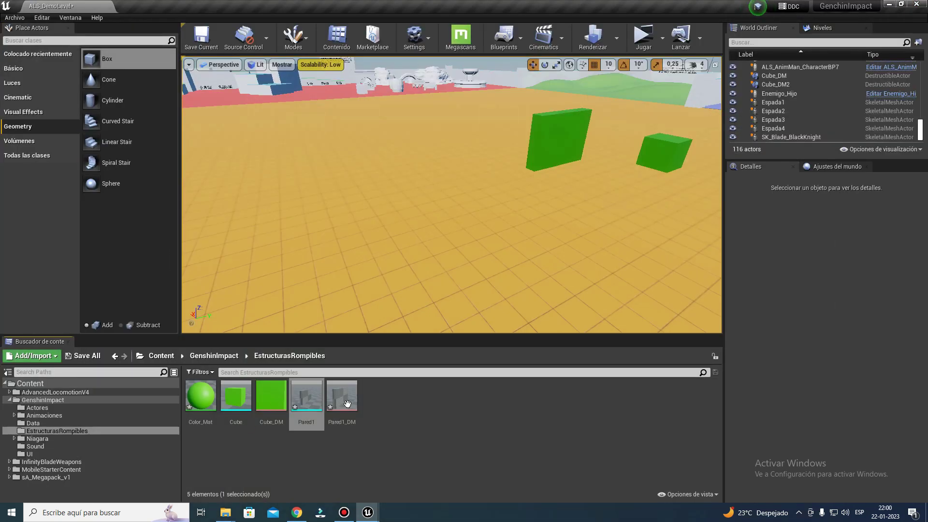
left_click(343, 399)
key("Delete")
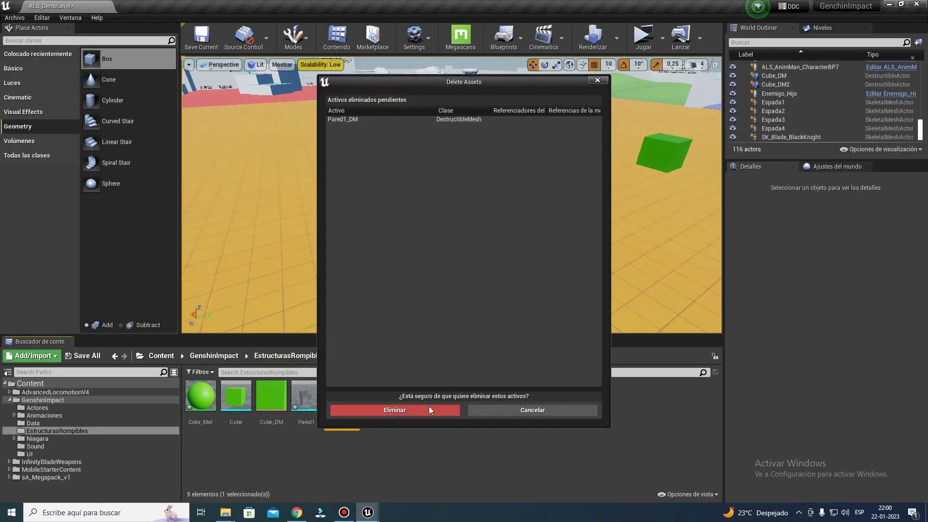
left_click(428, 408)
right_click(201, 396)
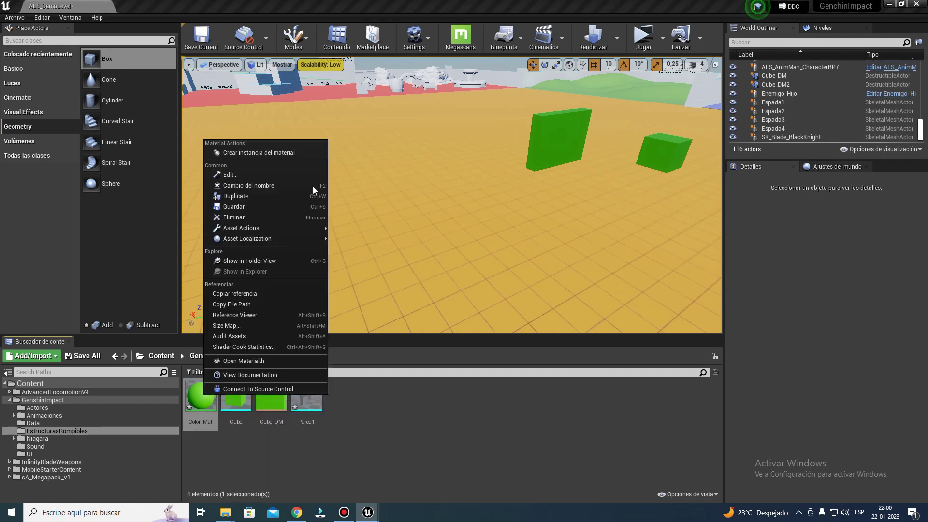
Step: Create the Color_Mat_Inst instance and convert Color_Mat's green colour into a saved parameter named Param
left_click(280, 152)
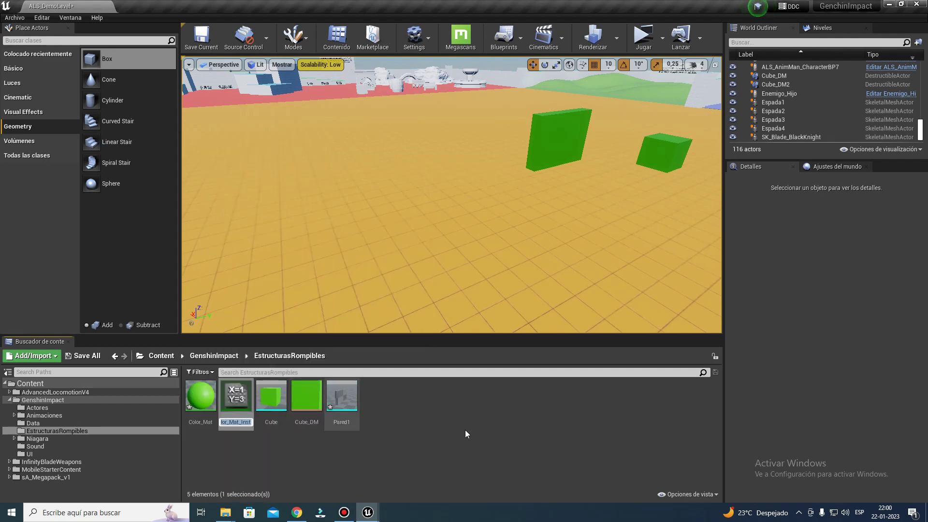
key("Return")
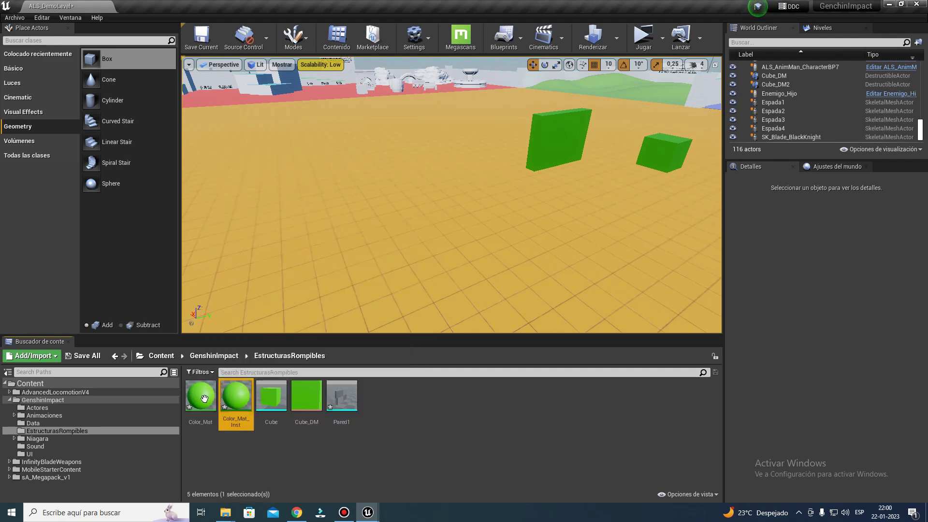
double_click(204, 398)
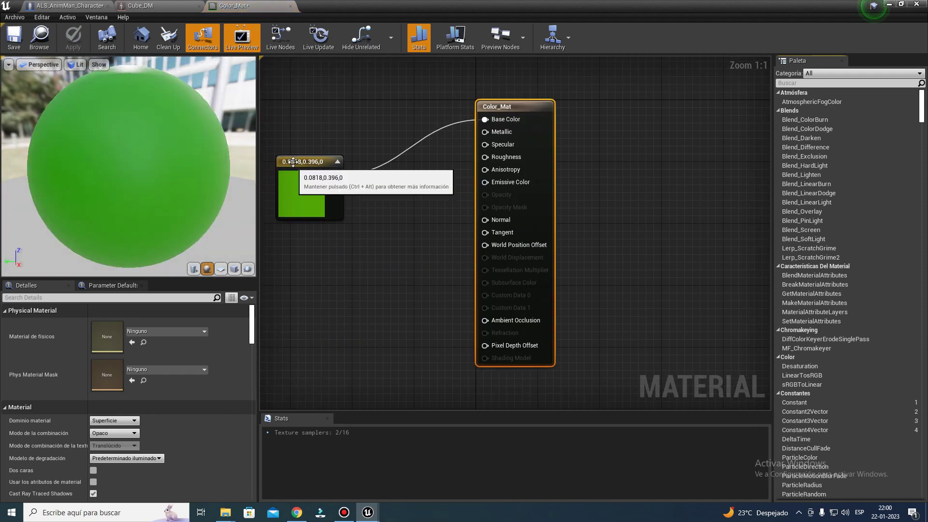
right_click(293, 161)
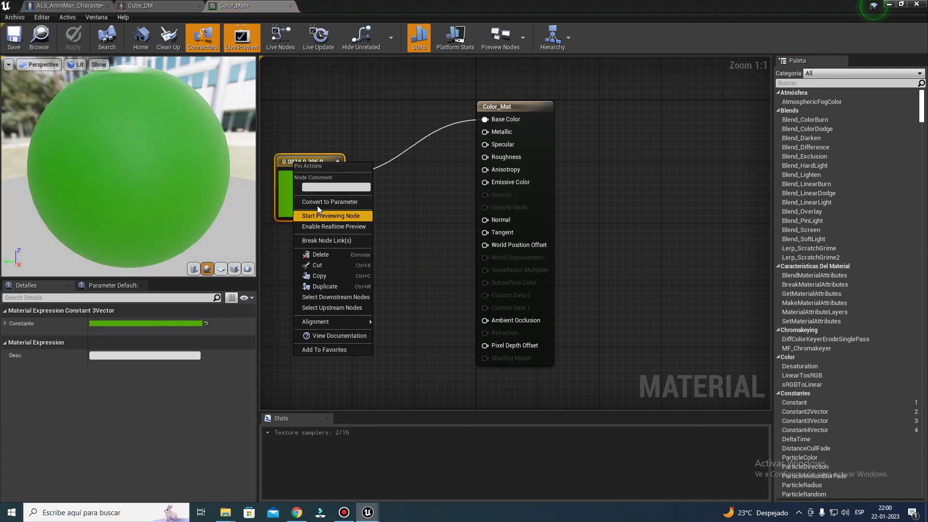
left_click(330, 202)
left_click(15, 38)
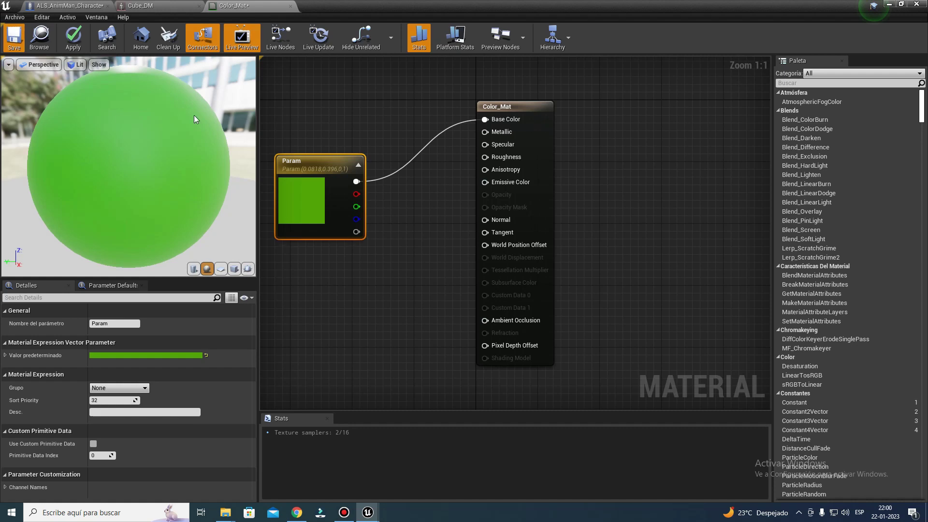
Step: Close the Color_Mat, Cube_DM and Blueprint editors to return to the level
left_click(289, 6)
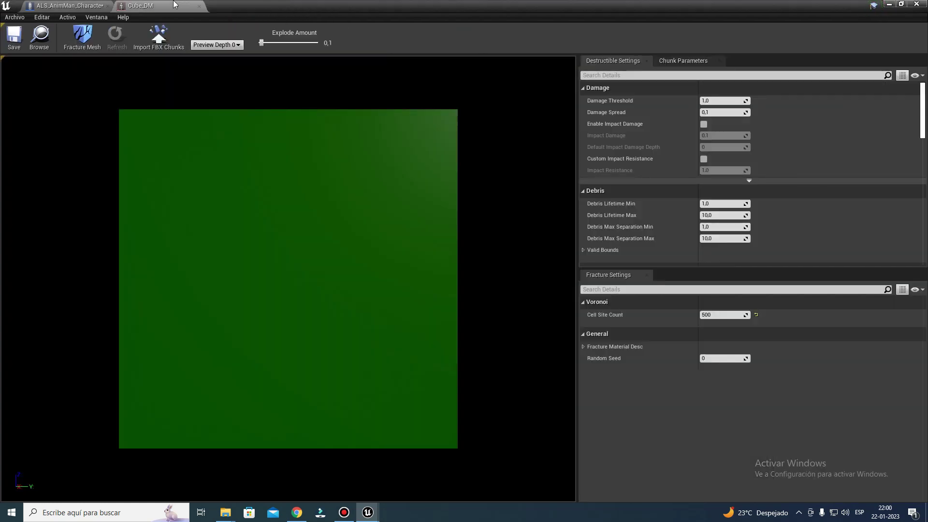
left_click(199, 6)
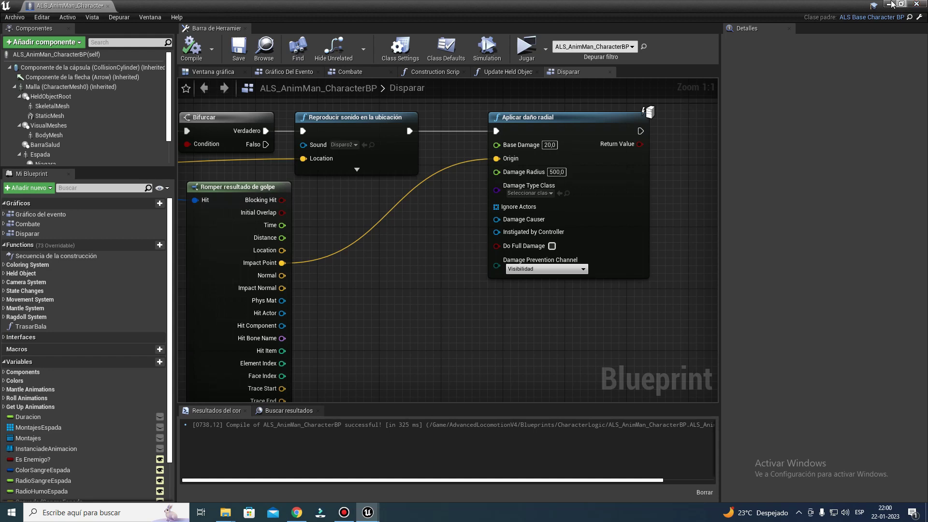
left_click(892, 4)
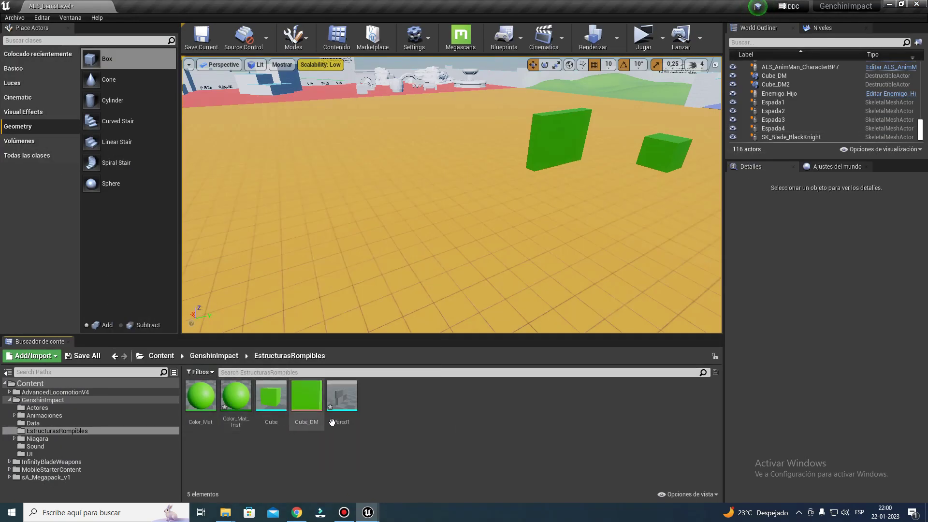
Step: Assign Color_Mat_Inst as the Pared1 mesh's material in a floating mesh editor
double_click(348, 403)
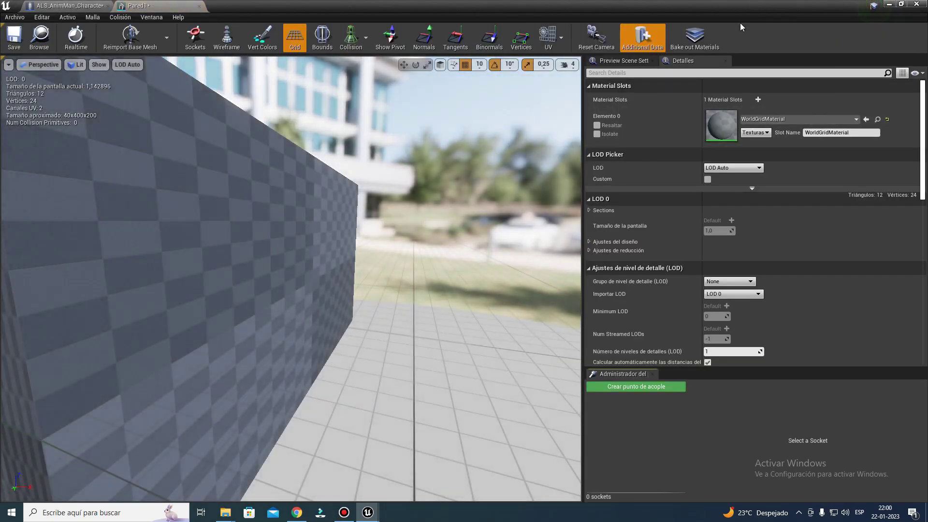
double_click(740, 7)
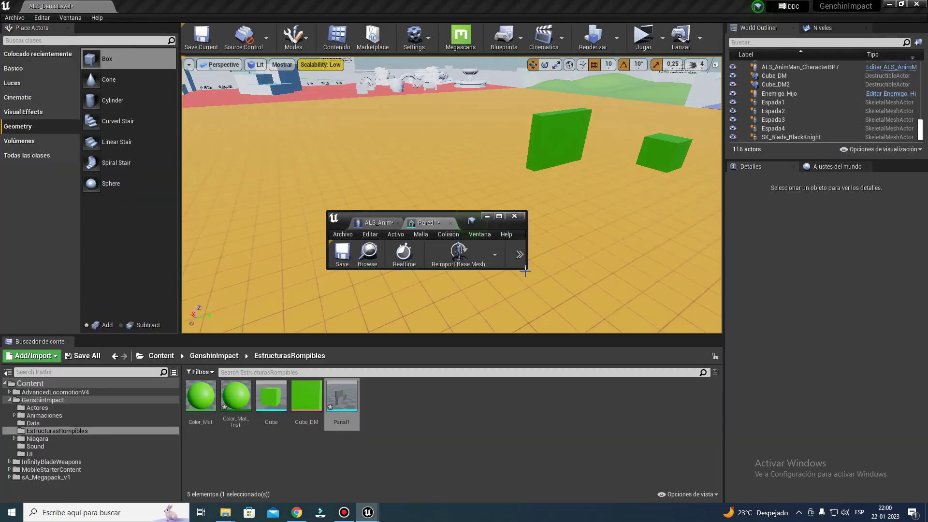
left_click_drag(537, 295, 656, 423)
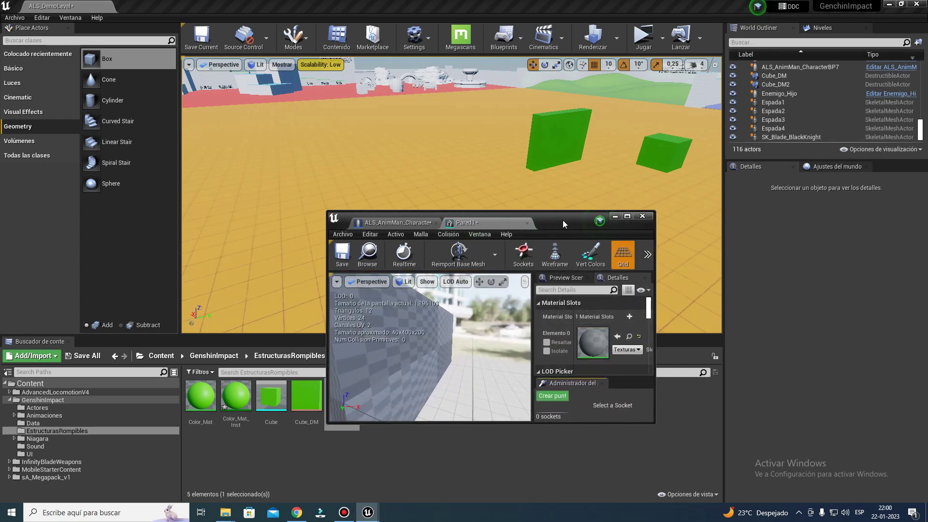
left_click_drag(563, 220, 373, 113)
left_click_drag(236, 396, 412, 220)
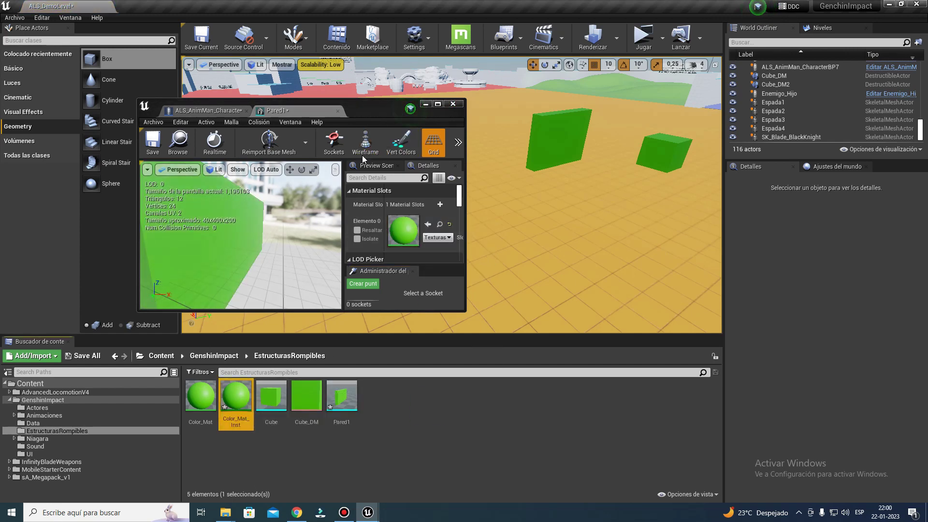
Step: Override Color_Mat_Inst's Param colour and set it to olive yellow
double_click(249, 392)
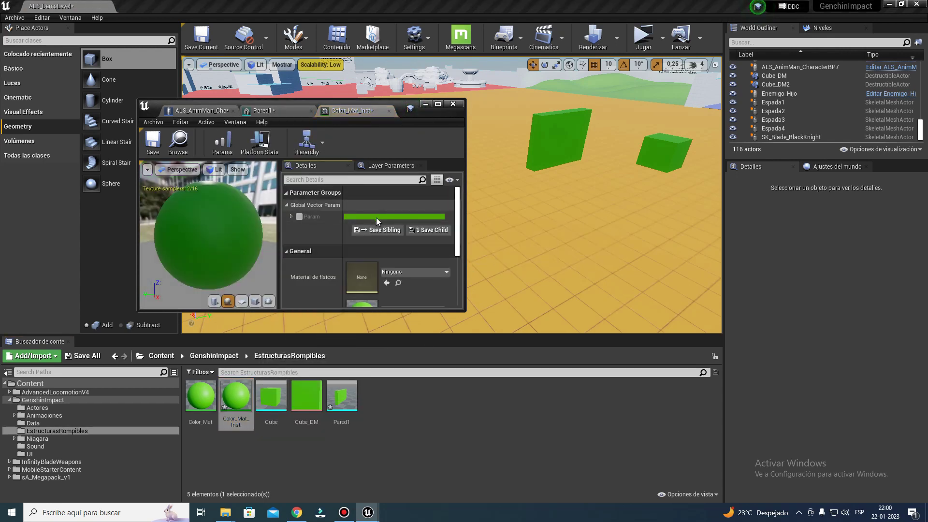
left_click(299, 217)
left_click(369, 217)
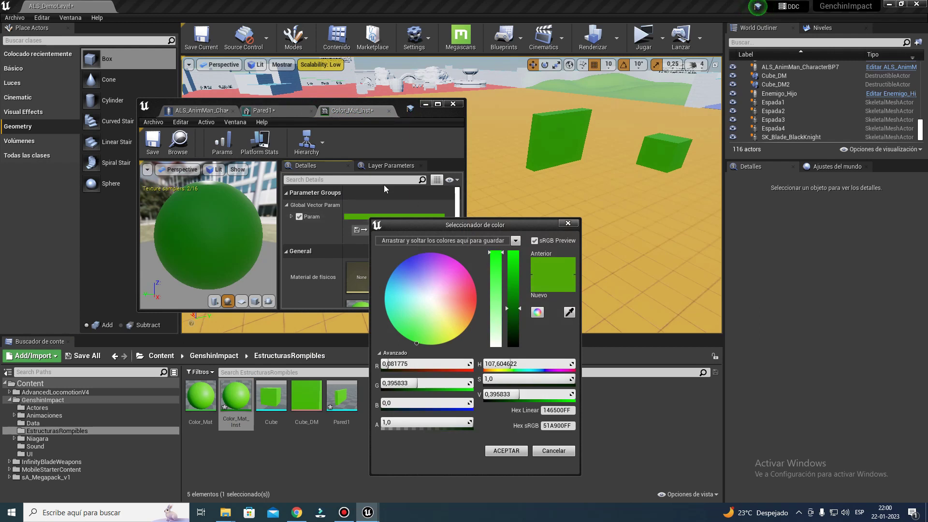
left_click_drag(429, 313, 460, 333)
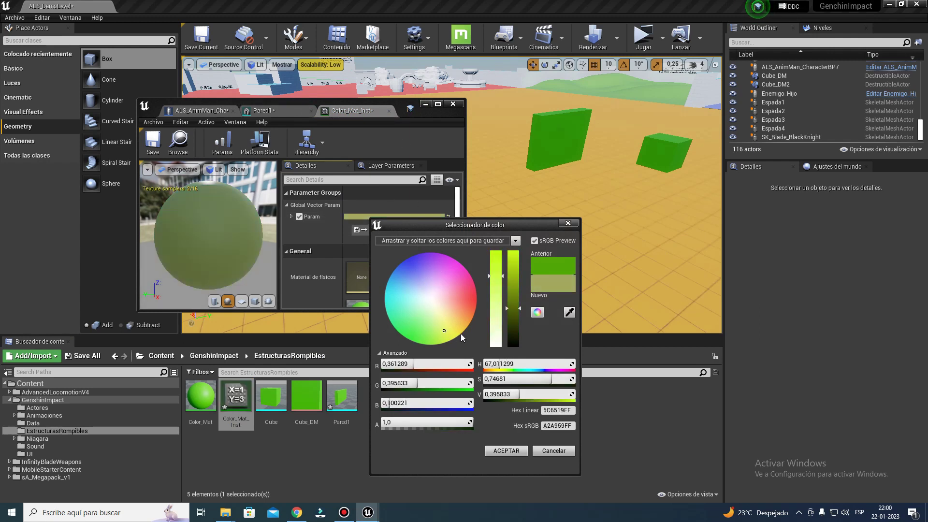
left_click(506, 452)
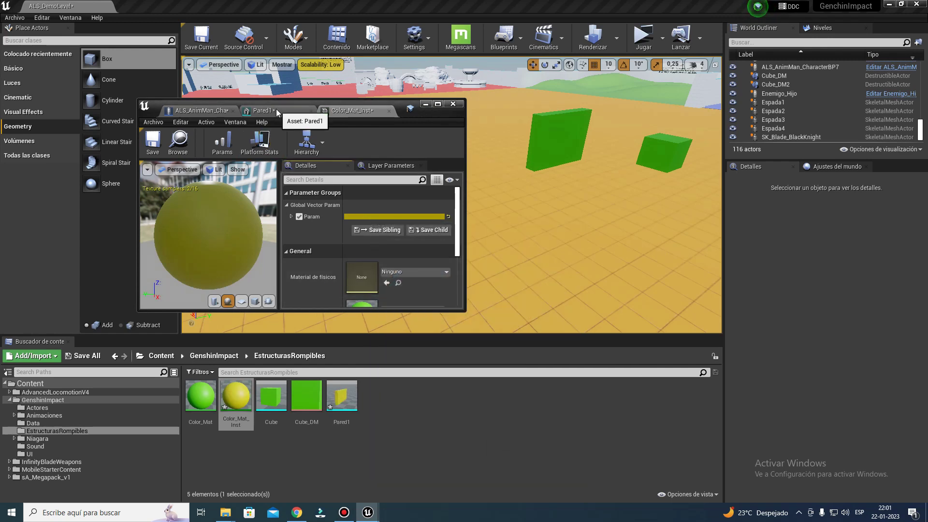
Step: Check that the Pared1 mesh now appears yellow, then minimize its editor
left_click(271, 111)
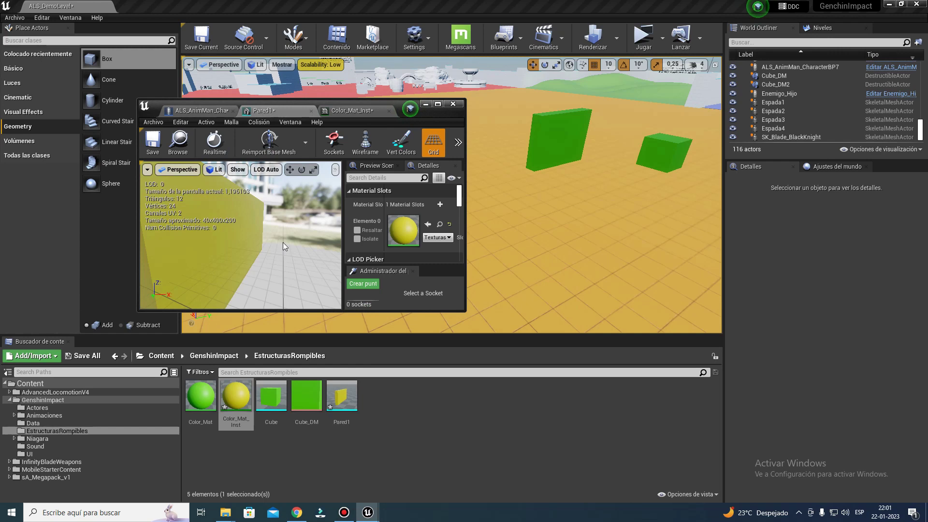
left_click(438, 104)
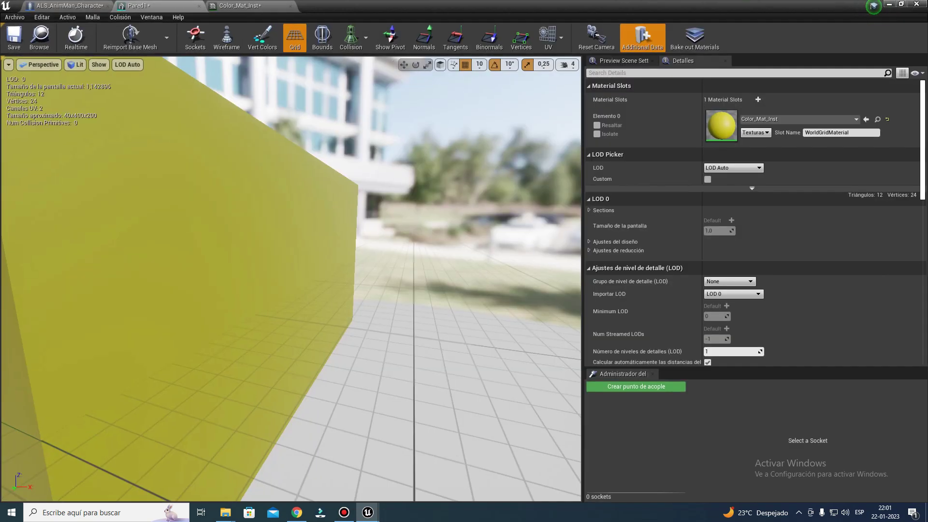
left_click(893, 4)
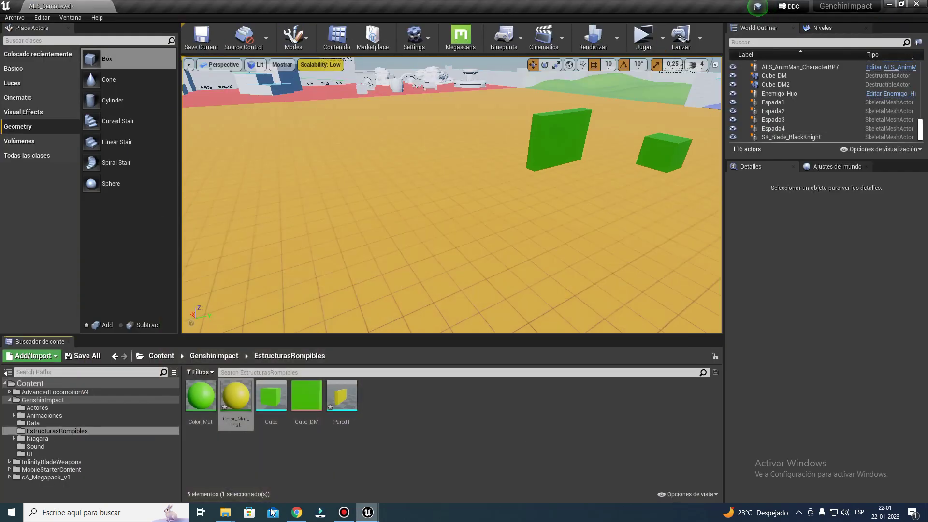
Step: Create the Pared1_DM destructible mesh and fracture it with a Cell Site Count of 500
right_click(336, 408)
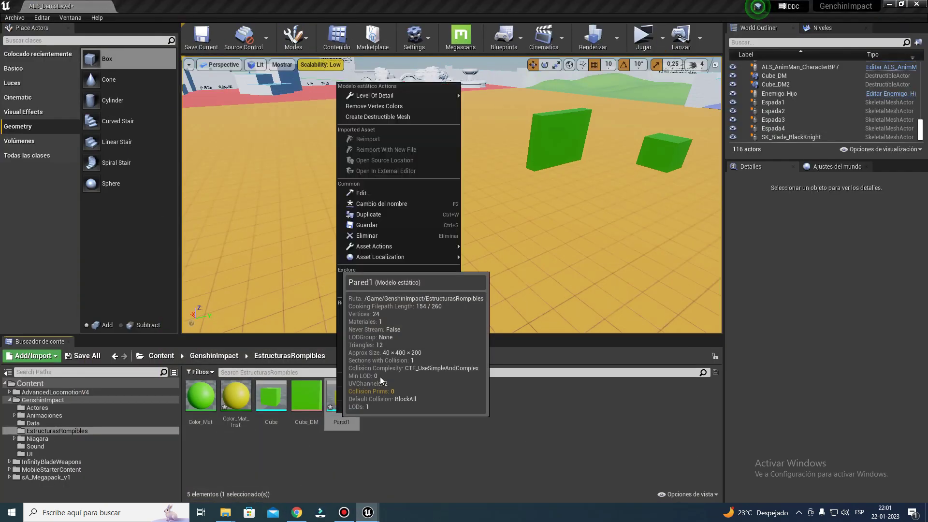
left_click(374, 117)
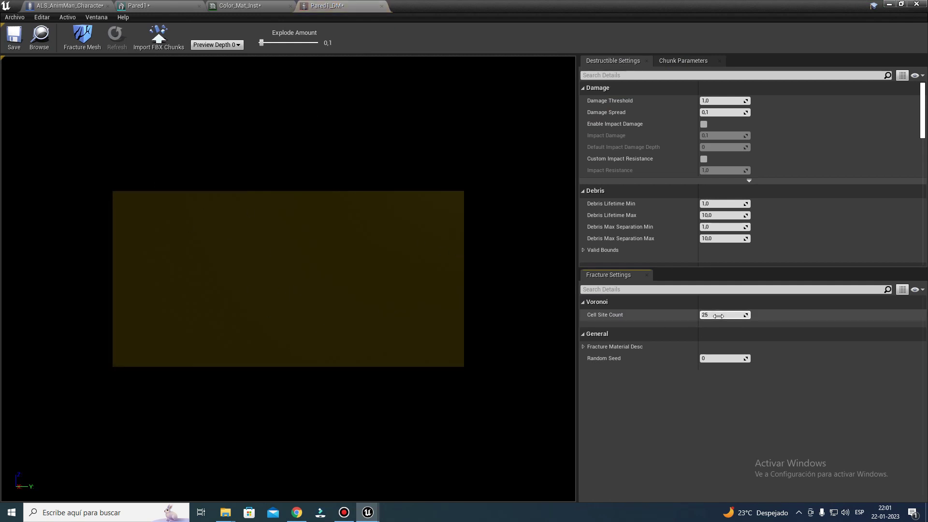
type("500")
key("Return")
left_click(83, 36)
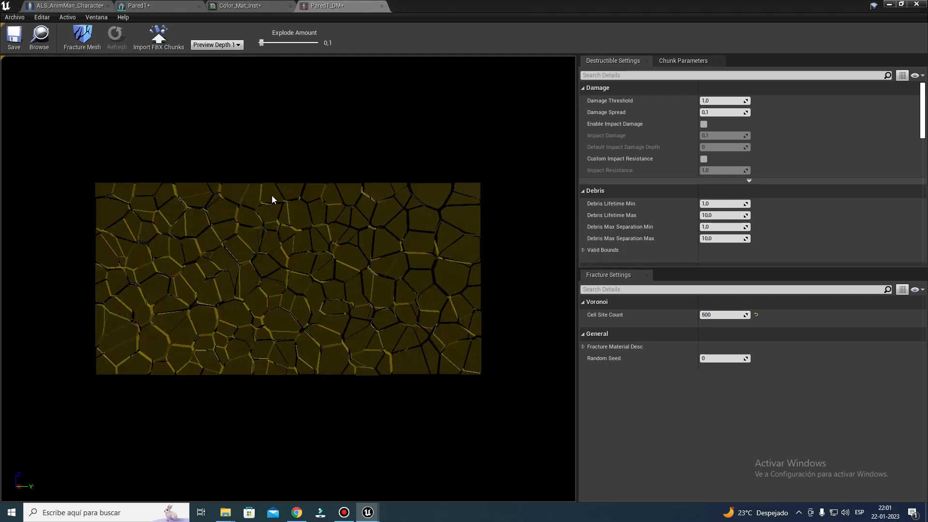
Step: Re-fracture Pared1_DM with a Cell Site Count of 800 and save it
left_click(715, 315)
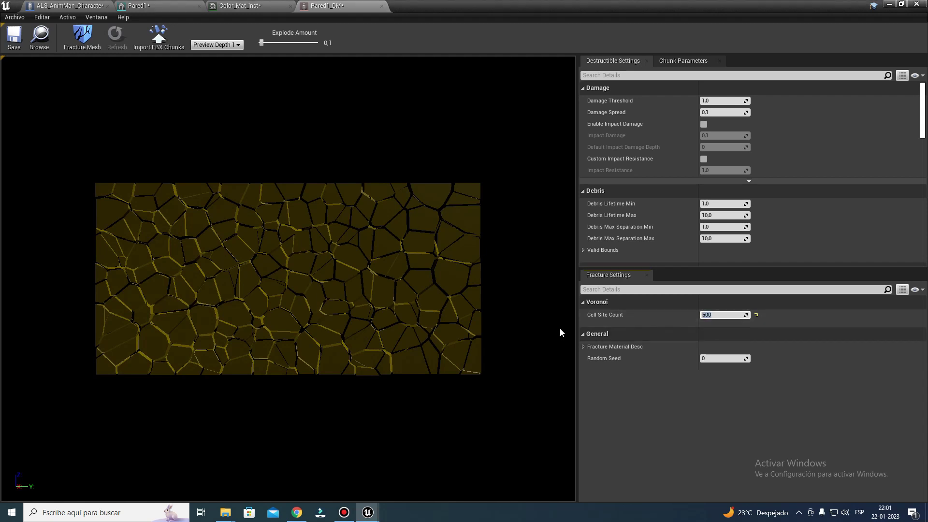
type("800")
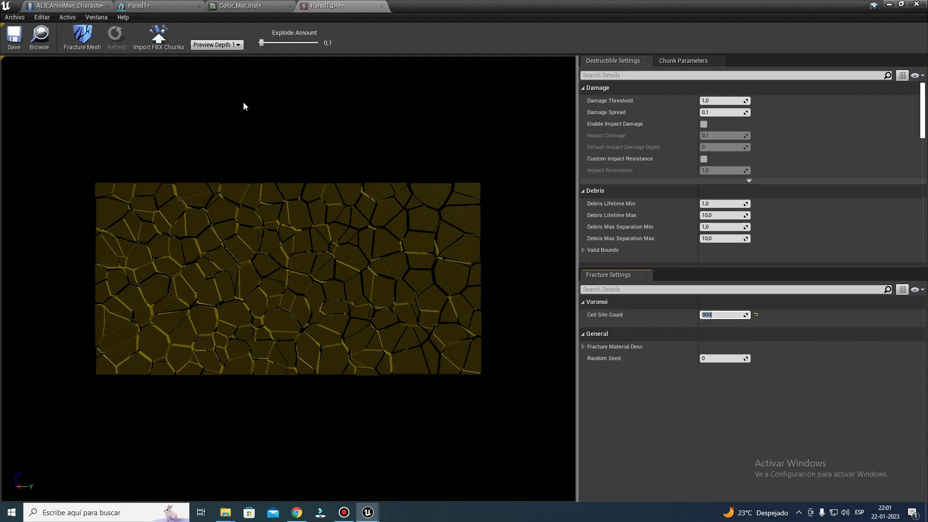
left_click(77, 38)
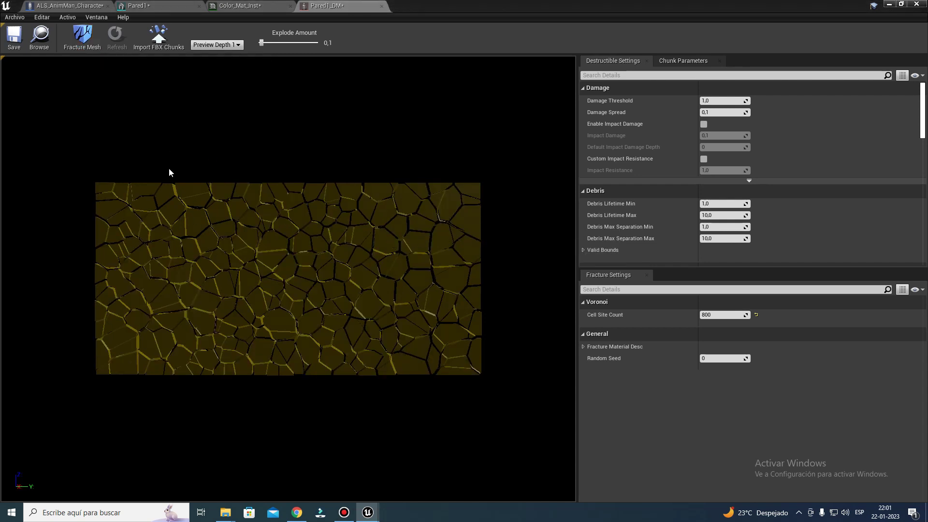
left_click(20, 36)
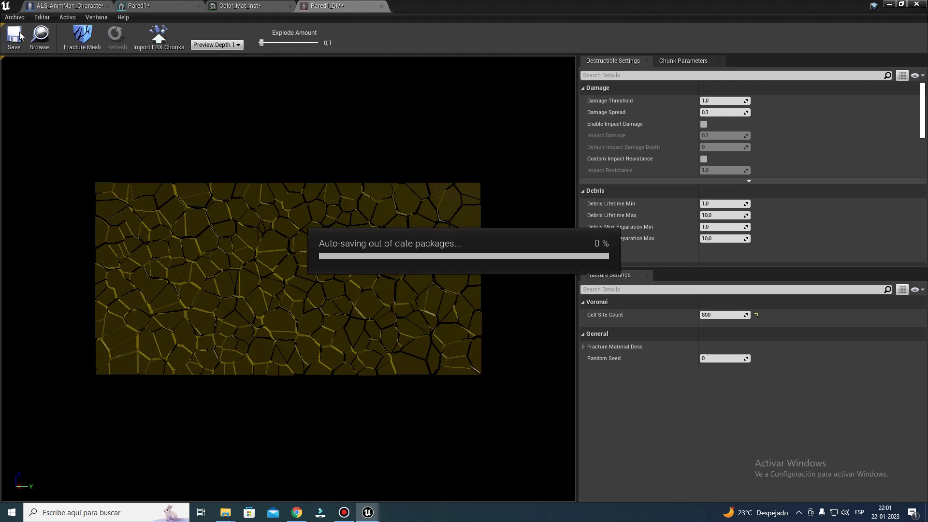
Step: Save Pared1_DM and remove the plain Pared1 wall that was dropped into the level
left_click(13, 35)
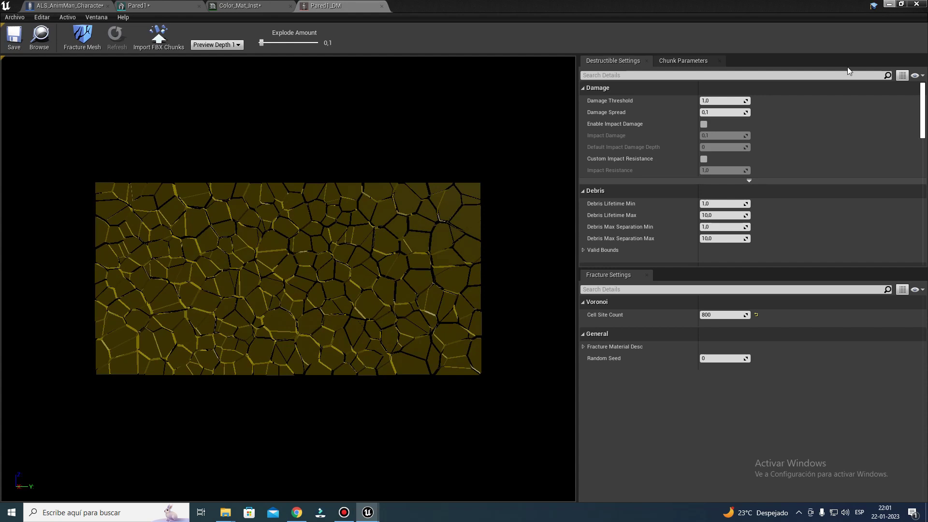
key("alt+Tab")
left_click_drag(334, 424, 406, 219)
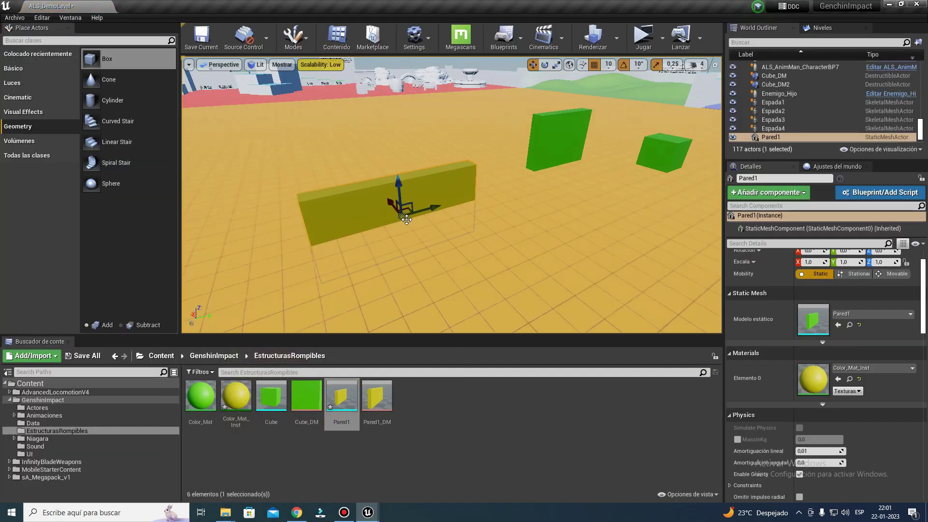
key("Delete")
Step: Place Pared1_DM beside the green cubes, raise it above the floor, and start a play test
left_click_drag(377, 398, 368, 201)
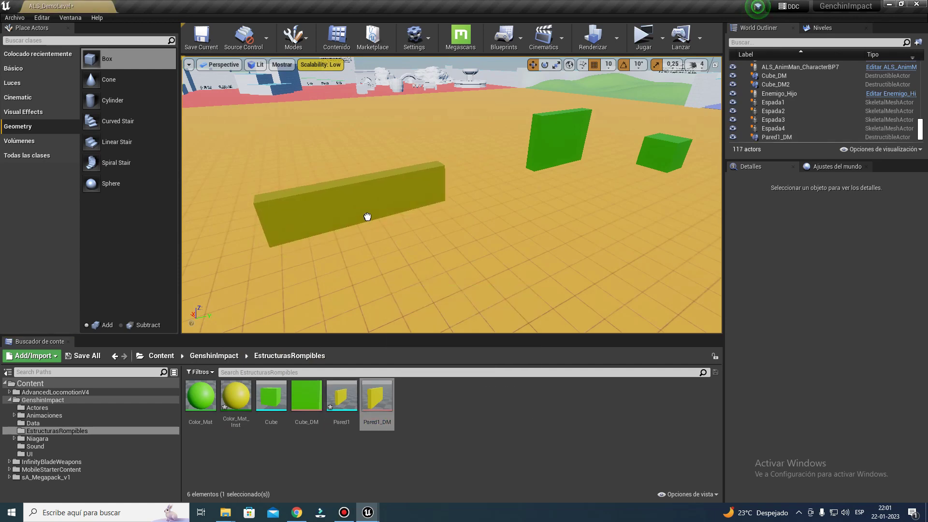
left_click_drag(365, 183, 339, 111)
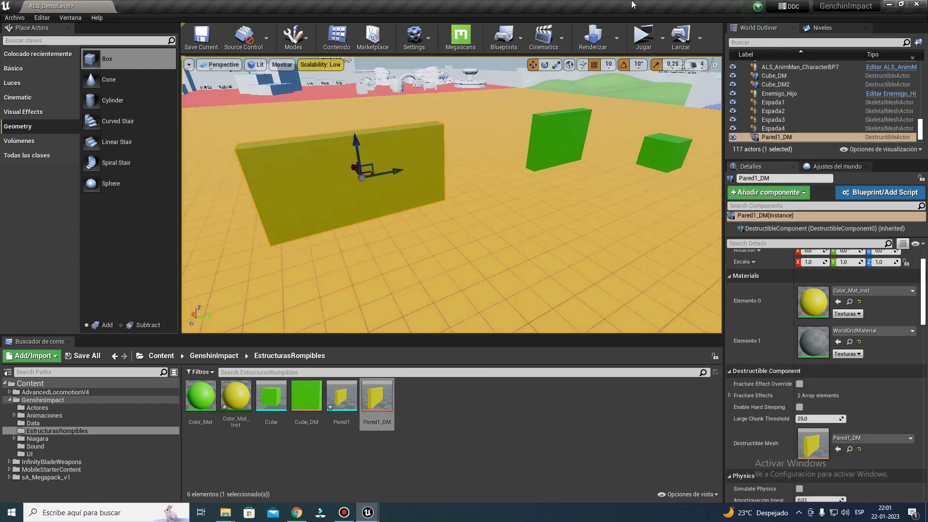
left_click(644, 36)
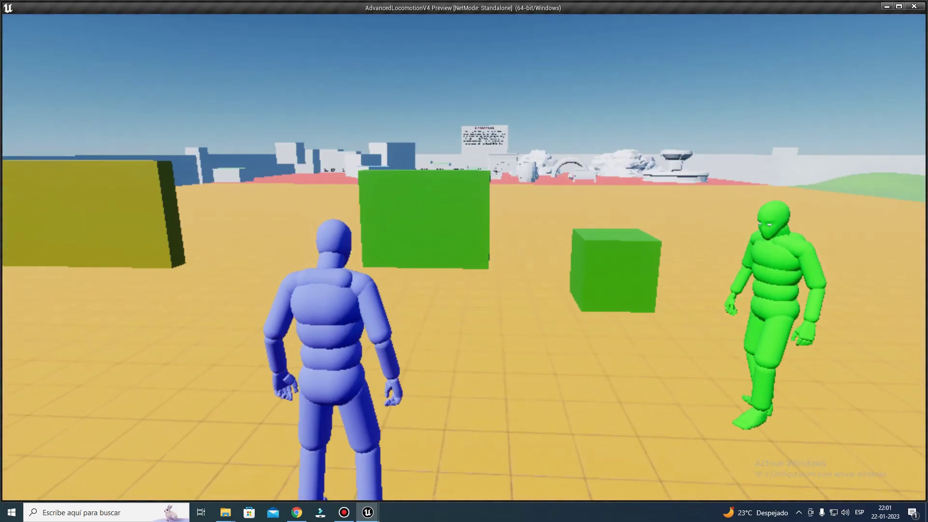
Step: Edit the Damage Radius in Aplicar daño radial and compile the character Blueprint
key("Escape")
mouse_move(363, 517)
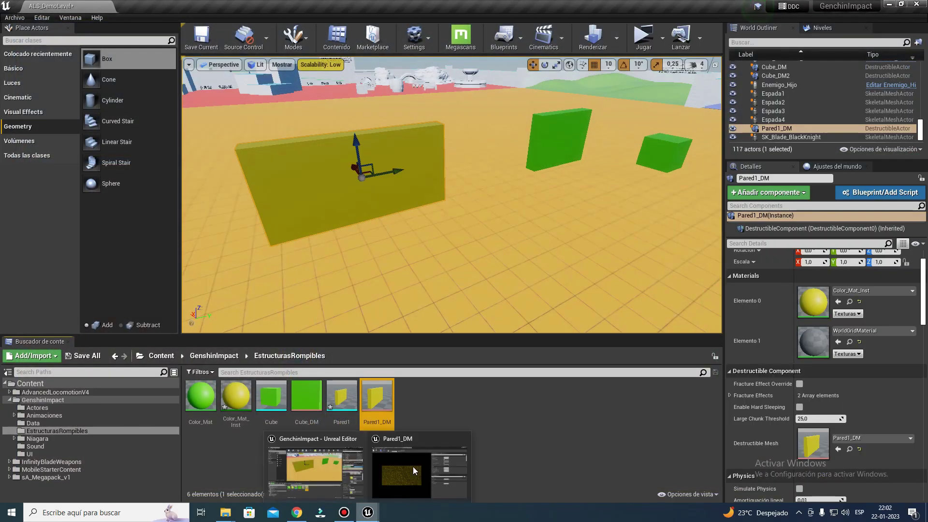
left_click(414, 464)
left_click(89, 5)
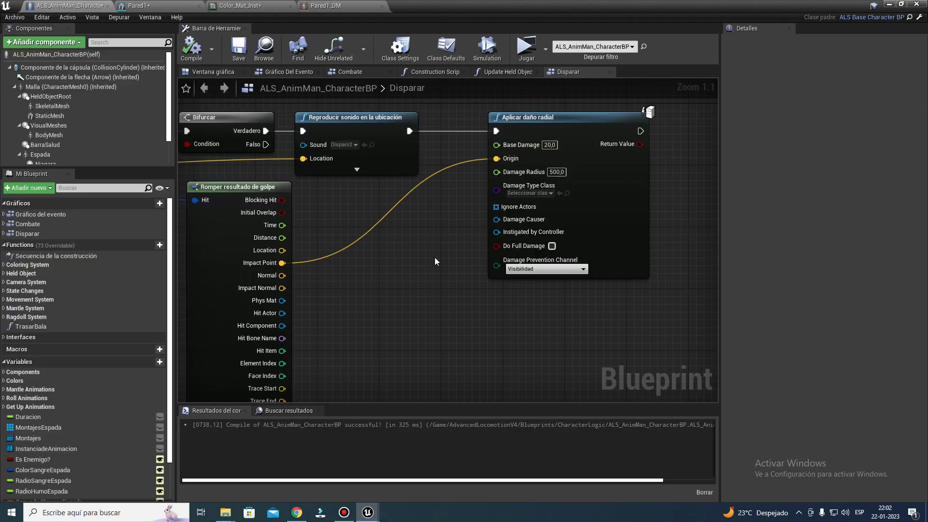
left_click(556, 172)
left_click(193, 48)
Step: Play-test with the Rifle overlay and shoot the green cube until it shatters
left_click(527, 47)
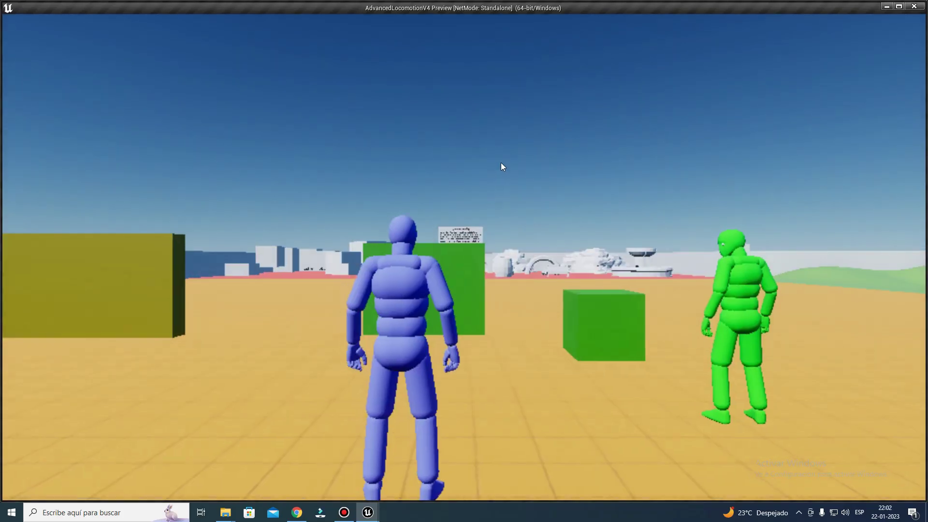
key("q")
scroll(464, 261, "down", 2)
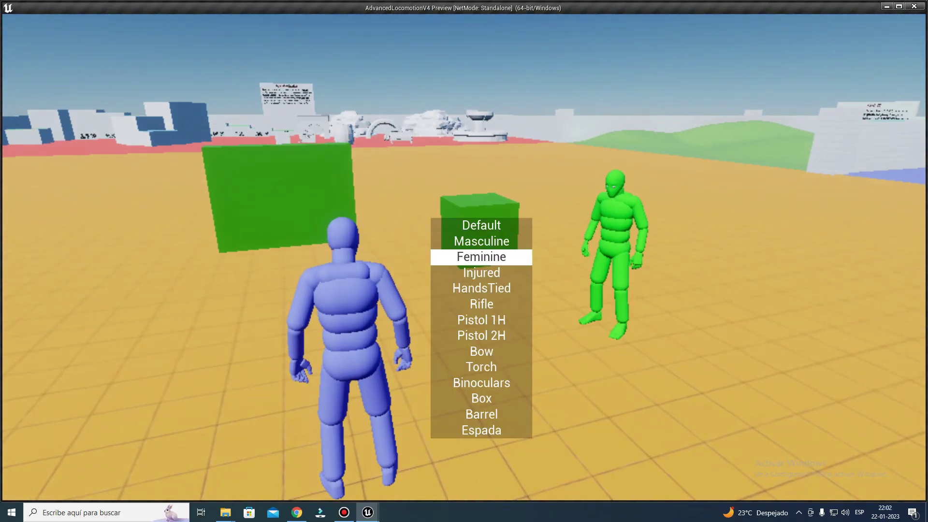
scroll(464, 261, "down", 4)
scroll(464, 261, "up", 1)
scroll(464, 261, "up", 1)
scroll(464, 261, "down", 1)
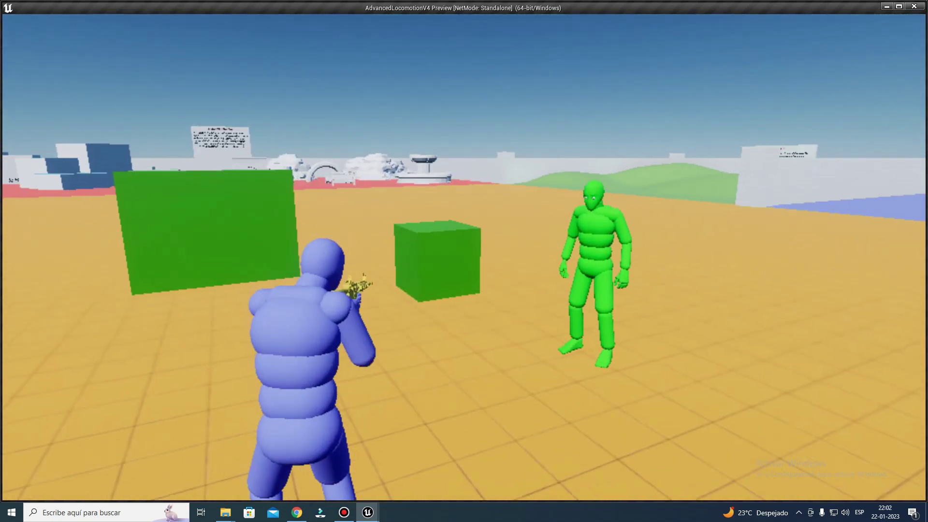
left_click(464, 261)
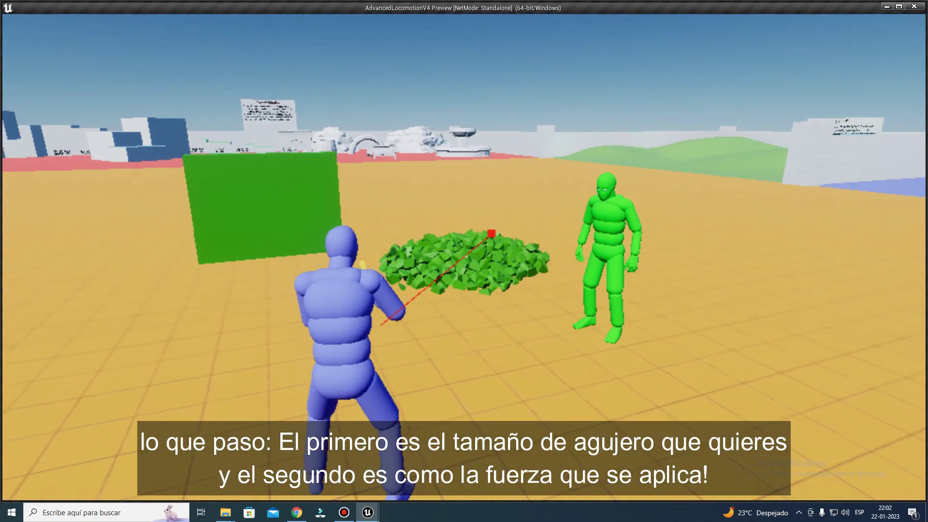
key("w")
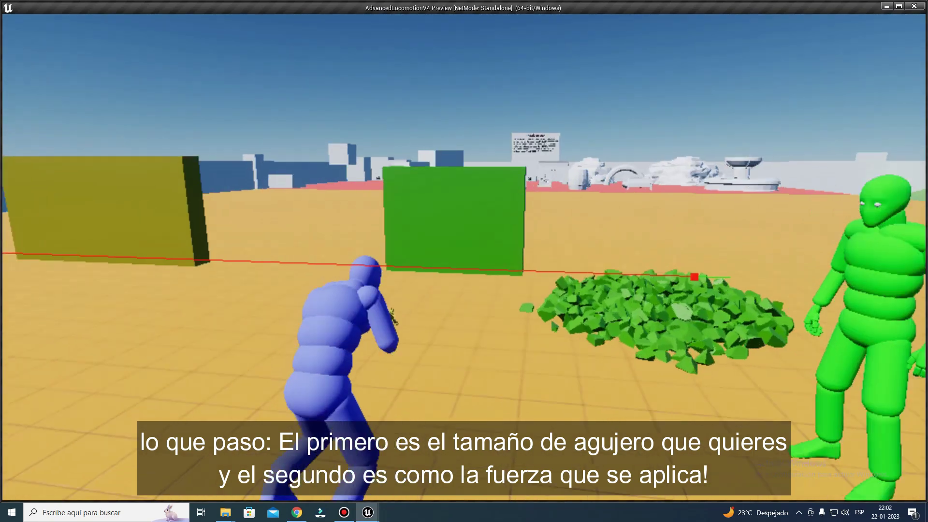
left_click(464, 261)
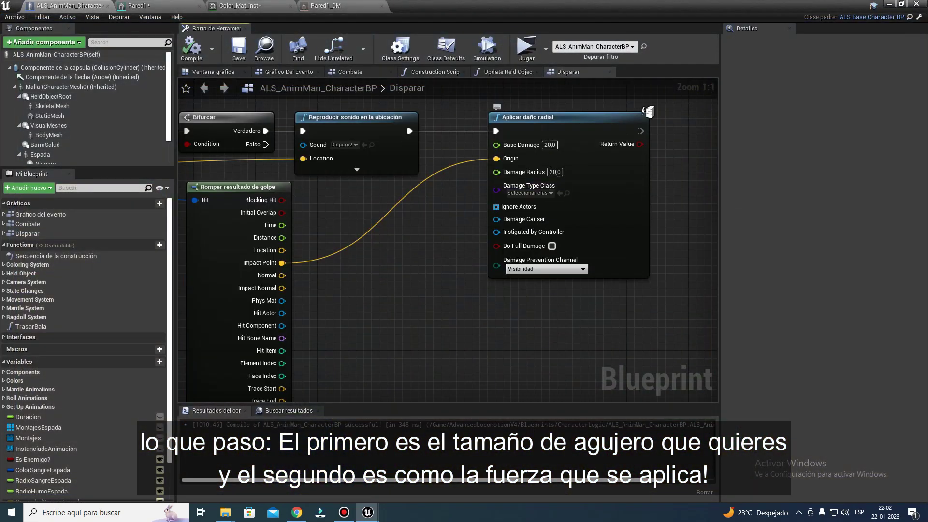
Step: Pan the Disparar graph to bring the radial damage nodes into view
right_click_drag(404, 213, 419, 240)
right_click_drag(412, 244, 401, 249)
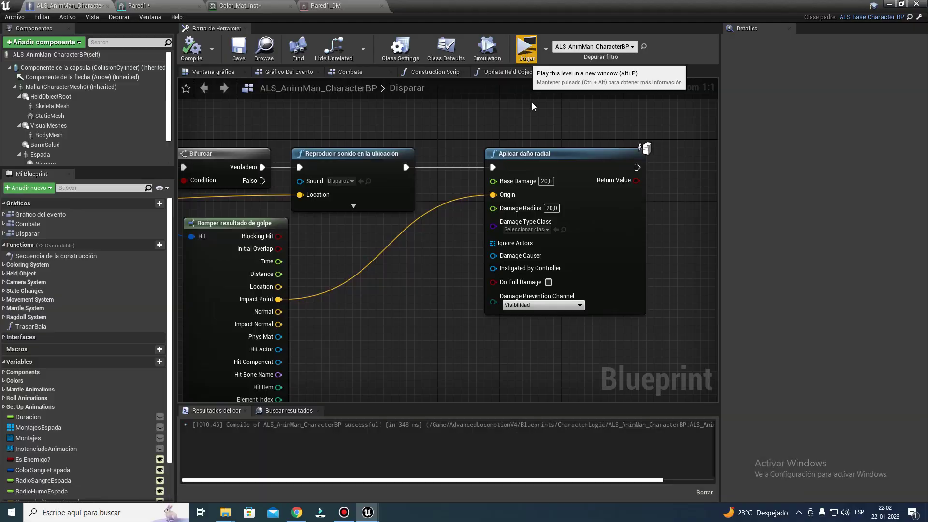
Step: Start a play test, equip the Rifle, and shatter the green cube
left_click(528, 46)
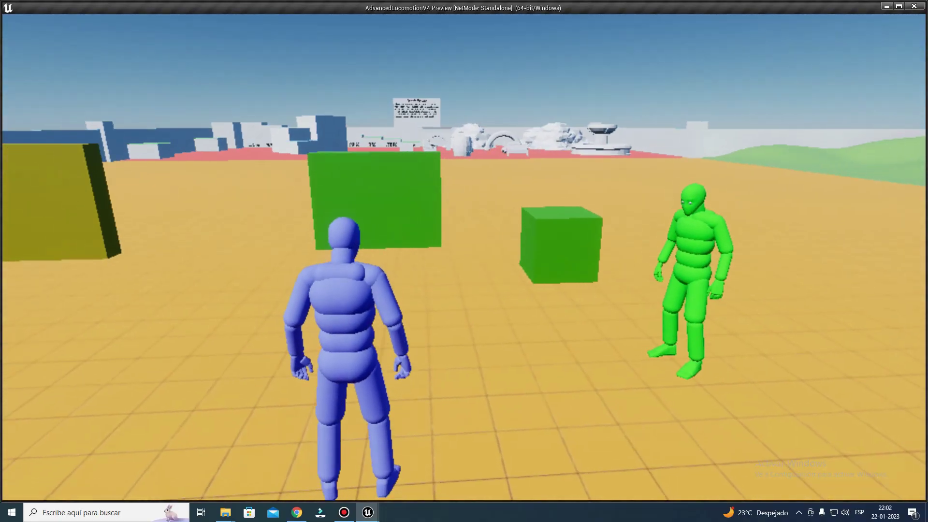
key("q")
scroll(464, 261, "down", 3)
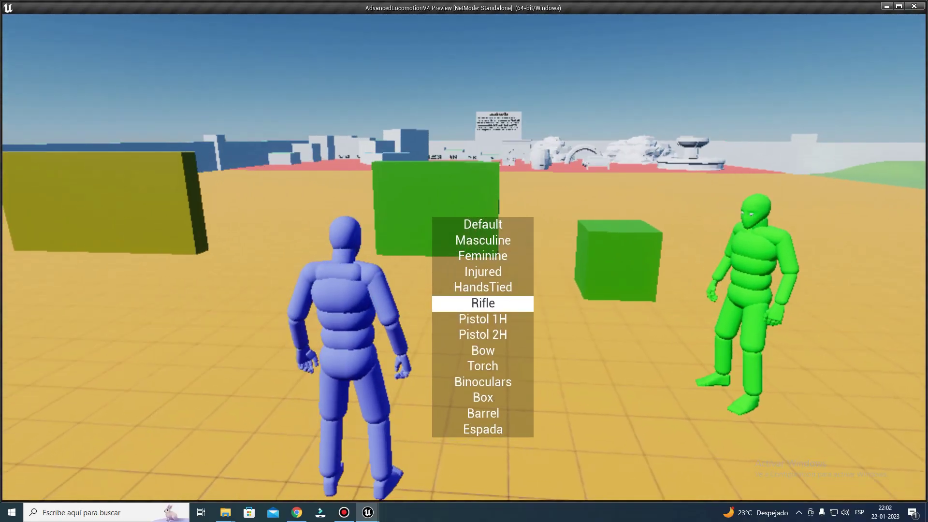
key("q")
right_click_drag(464, 261, 464, 261)
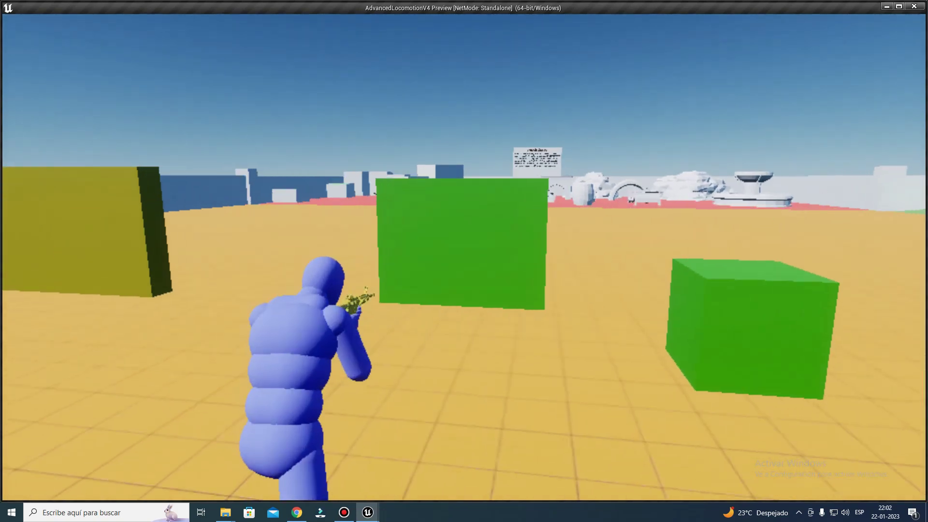
left_click(463, 261)
key("w")
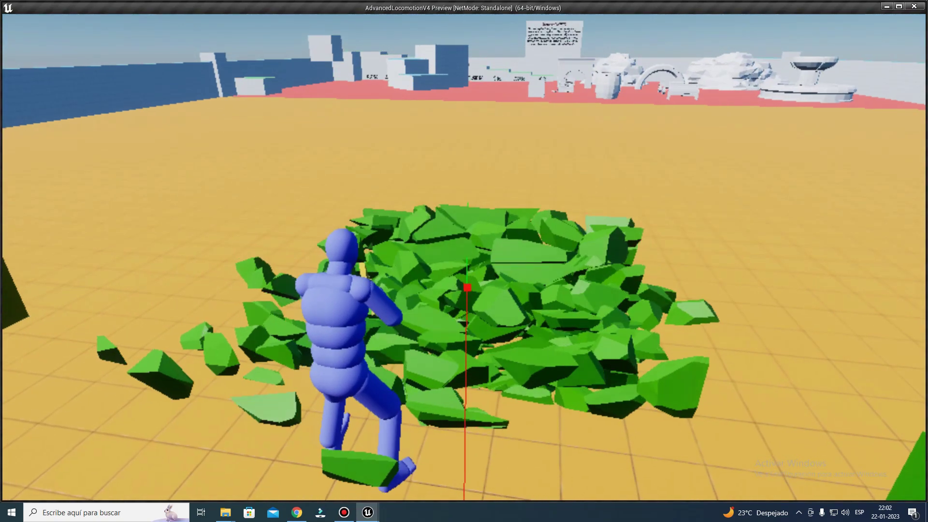
Step: Shoot the yellow wall twice until it shatters, walk through the debris, then close the preview
key("a")
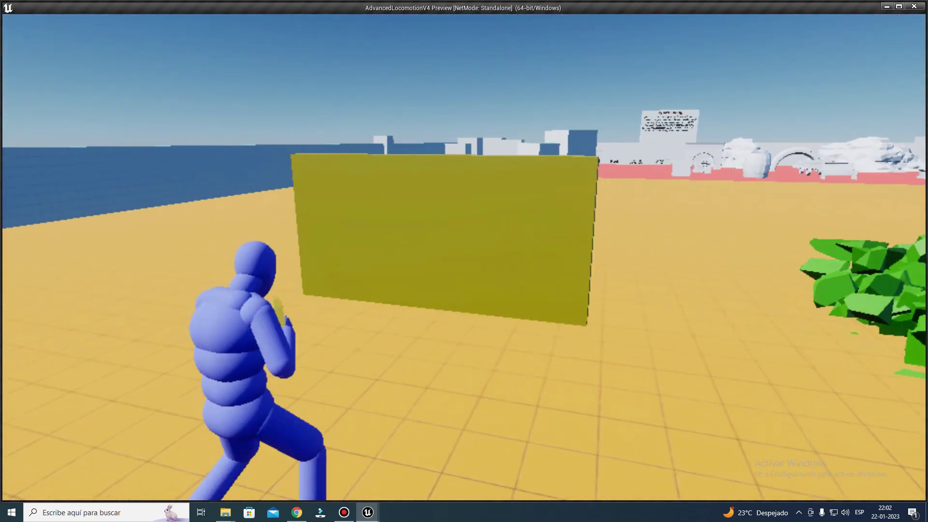
right_click_drag(464, 261, 464, 261)
left_click(463, 256)
left_click(463, 257)
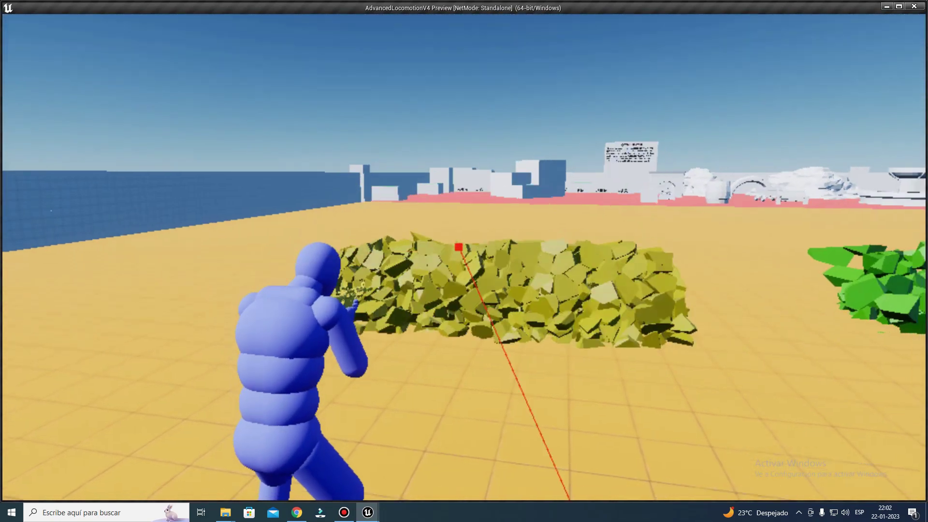
key("w")
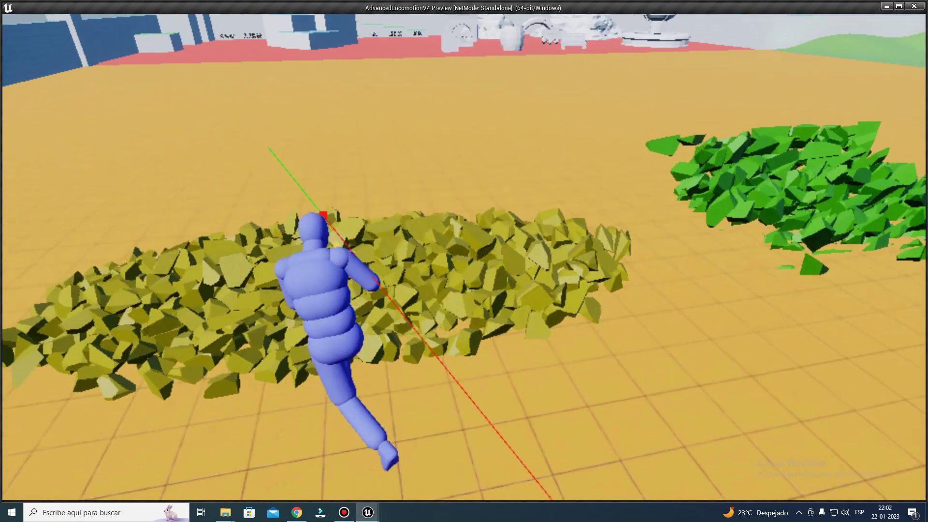
key("w")
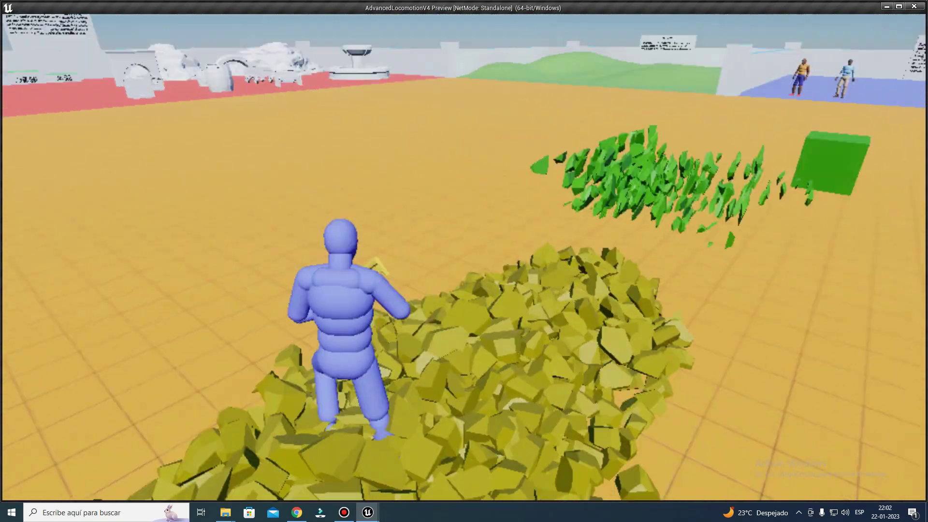
key("w")
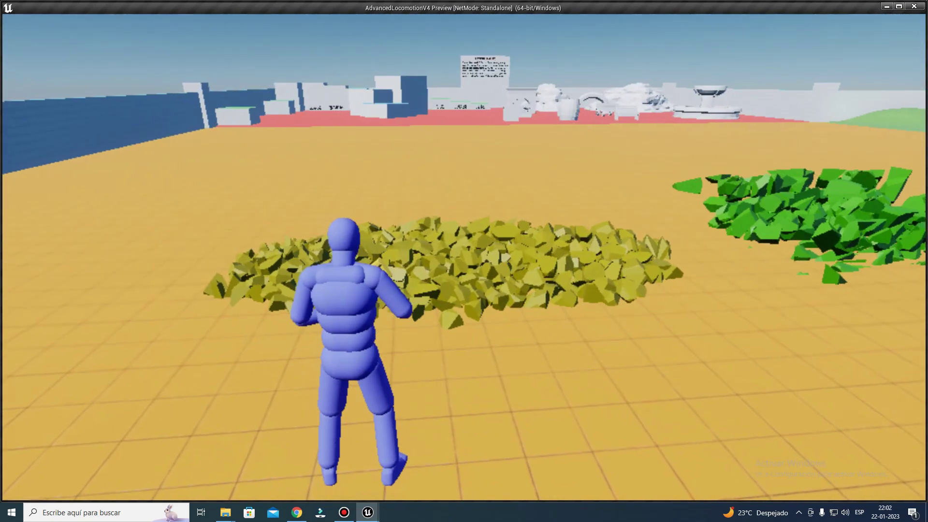
key("Escape")
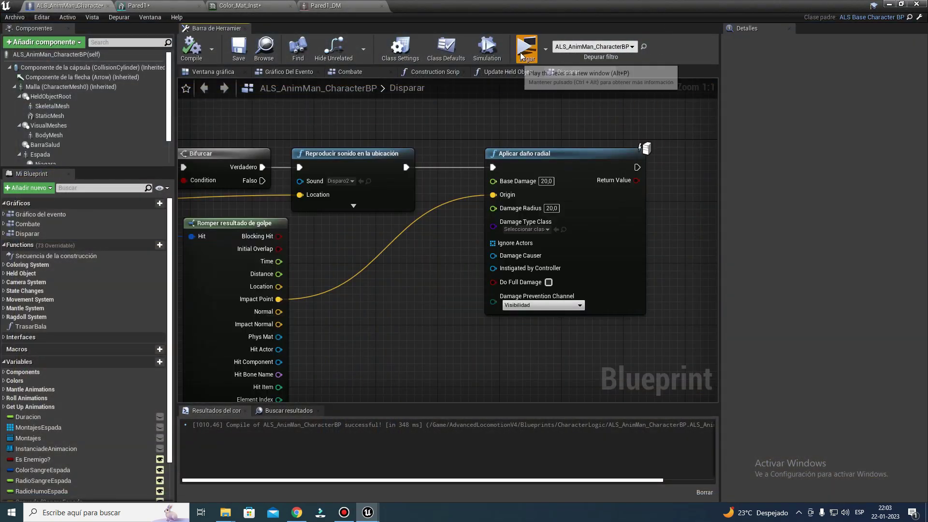
Step: Replay the game with the Rifle, aim and shoot the yellow wall into fragments, then exit
left_click(520, 53)
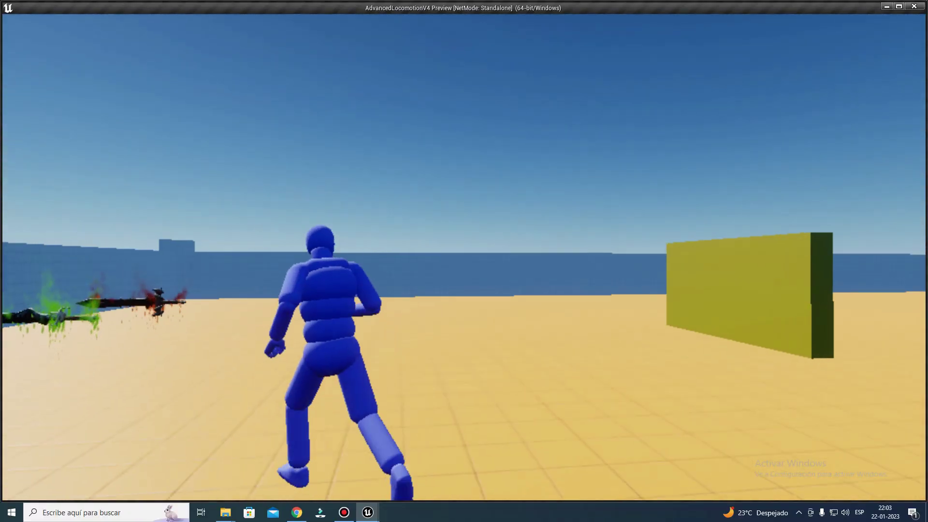
key("q")
scroll(391, 195, "down", 2)
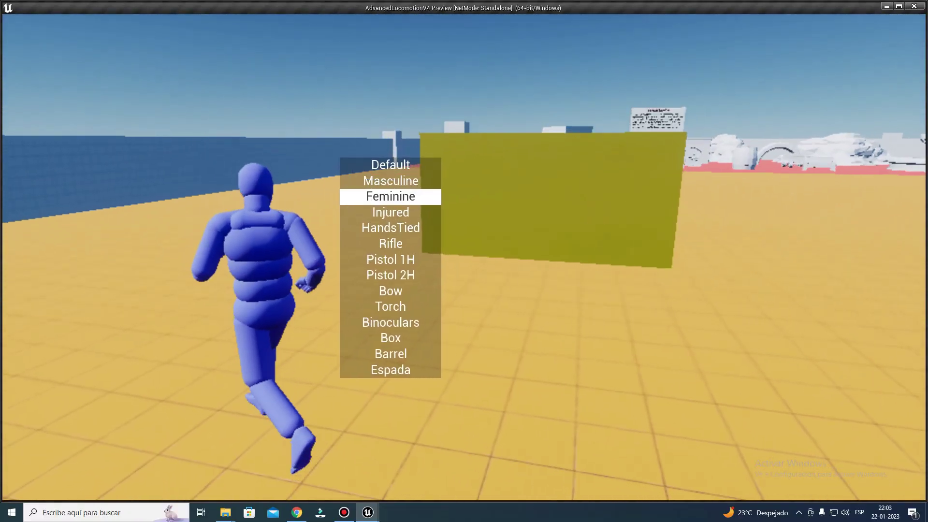
scroll(390, 227, "down", 2)
scroll(391, 242, "down", 1)
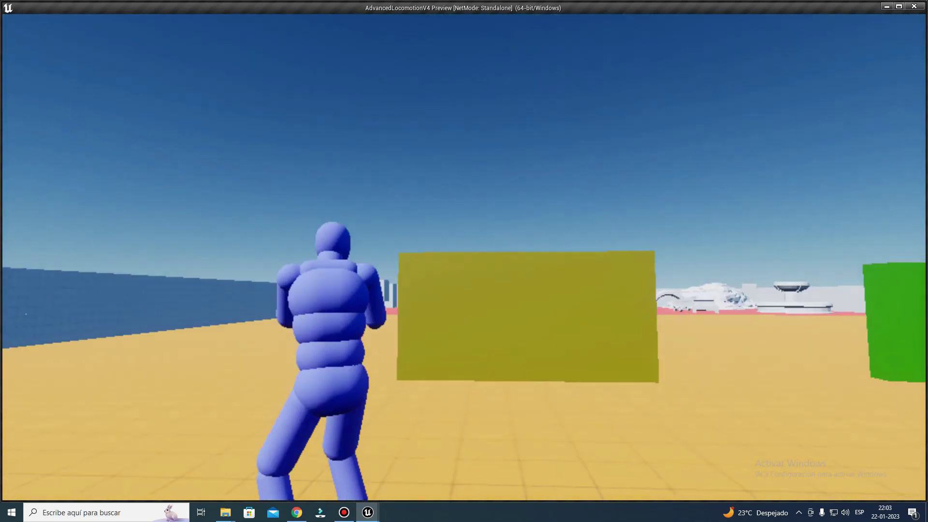
right_click_drag(464, 261, 464, 261)
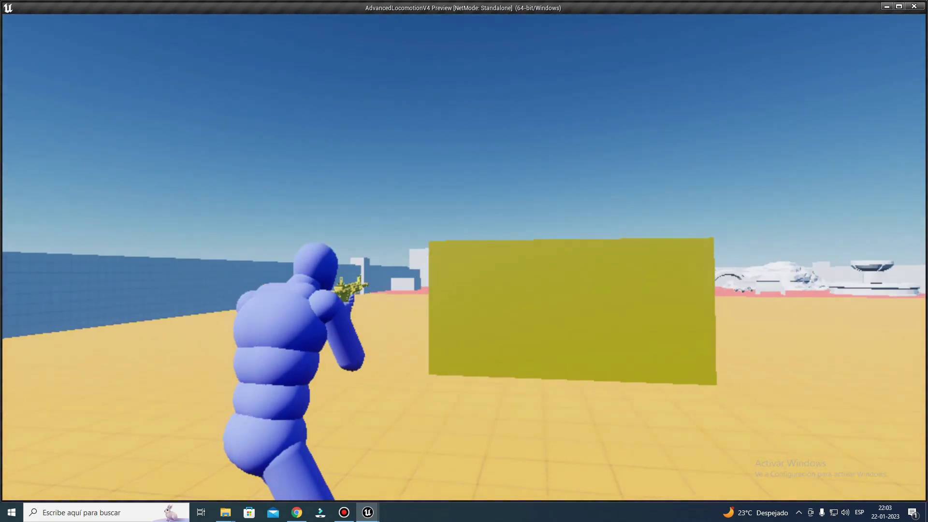
left_click(464, 261)
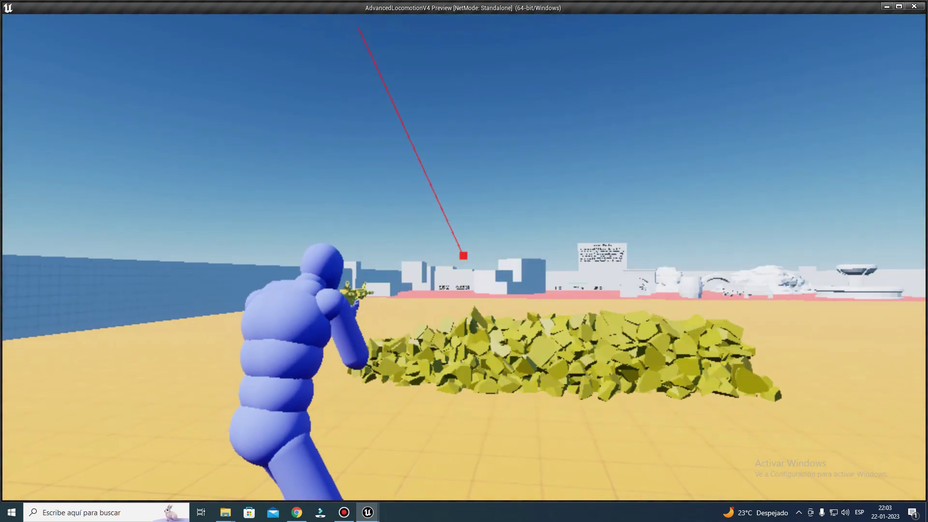
right_click_drag(464, 261, 464, 262)
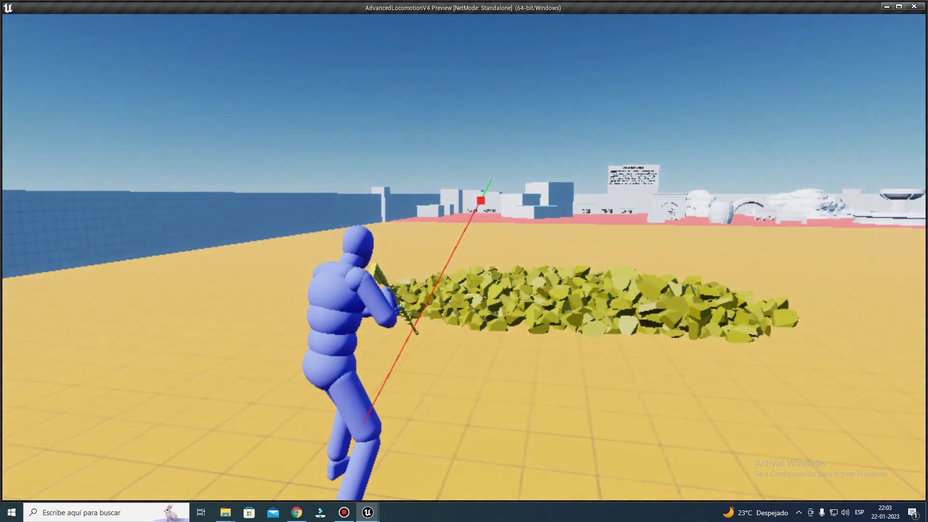
key("Escape")
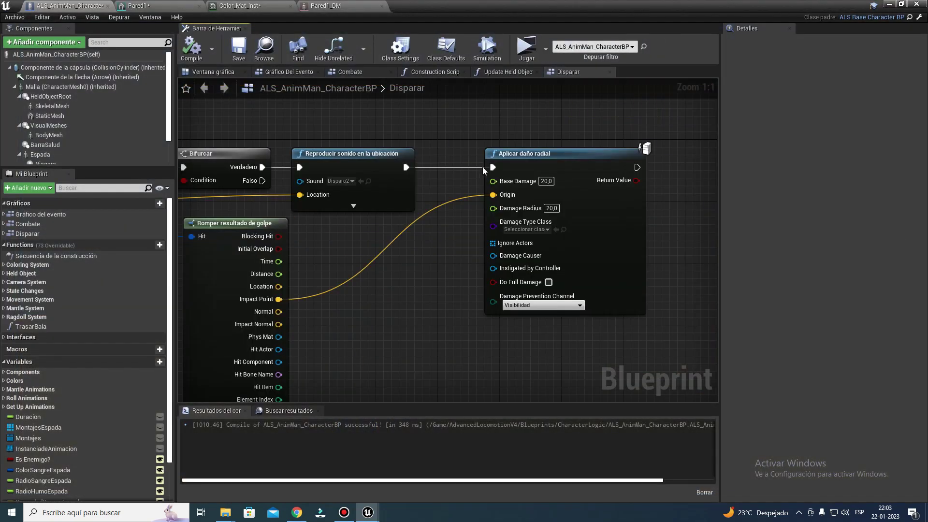
Step: Shift the Aplicar daño radial node left and open Pared1_DM, checking its Valid Bounds settings
left_click_drag(556, 154, 525, 154)
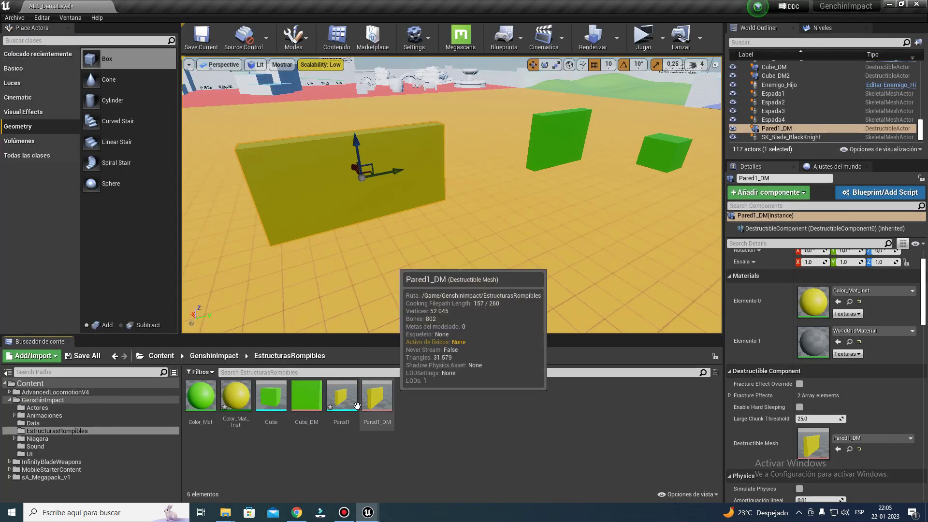
double_click(384, 395)
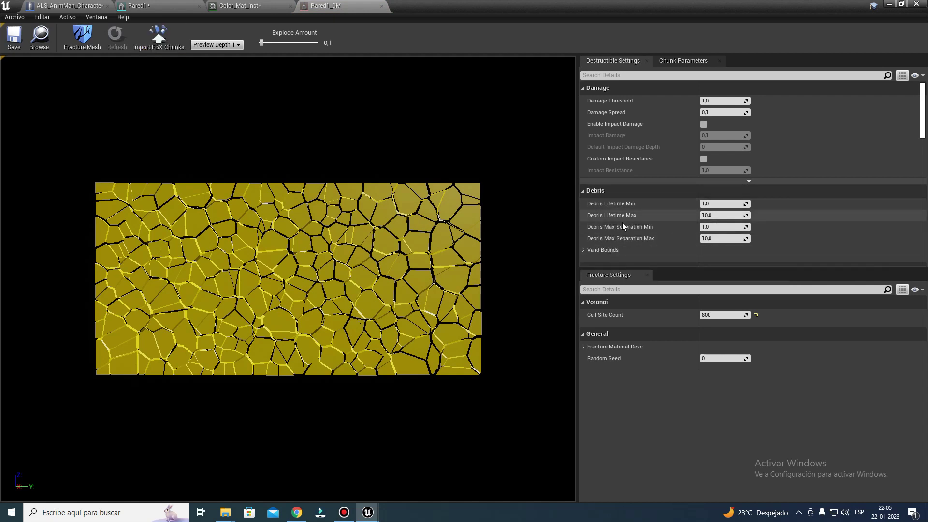
left_click(583, 251)
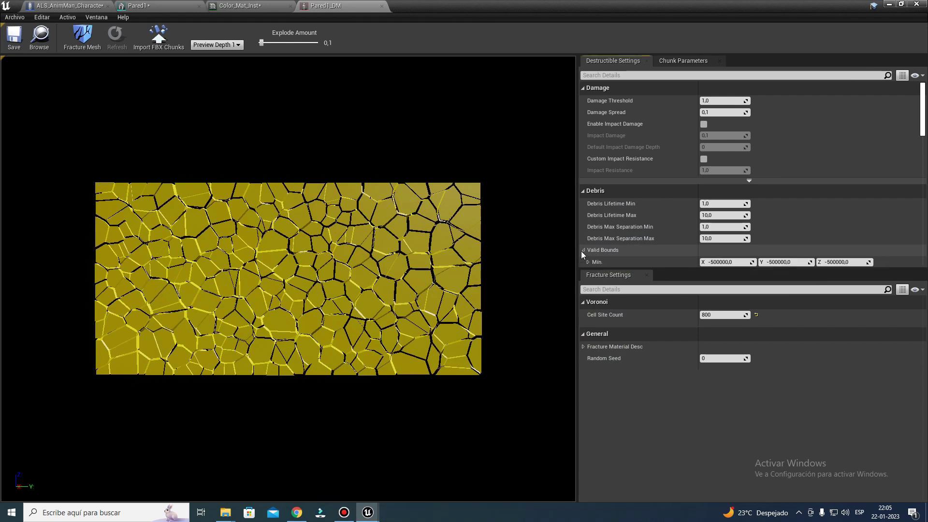
scroll(604, 242, "down", 3)
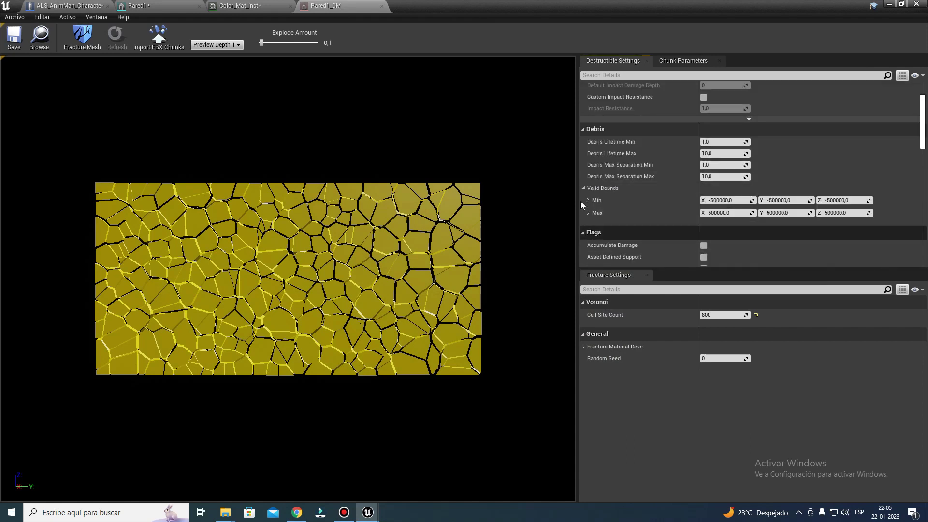
left_click(584, 189)
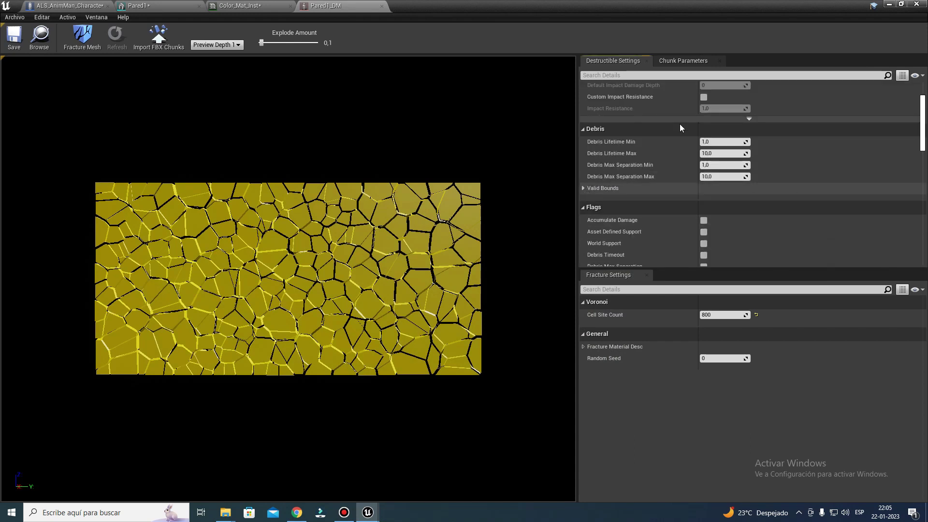
Step: Tick World Support in Pared1_DM's Destructible Settings flags and save the asset
scroll(677, 118, "up", 3)
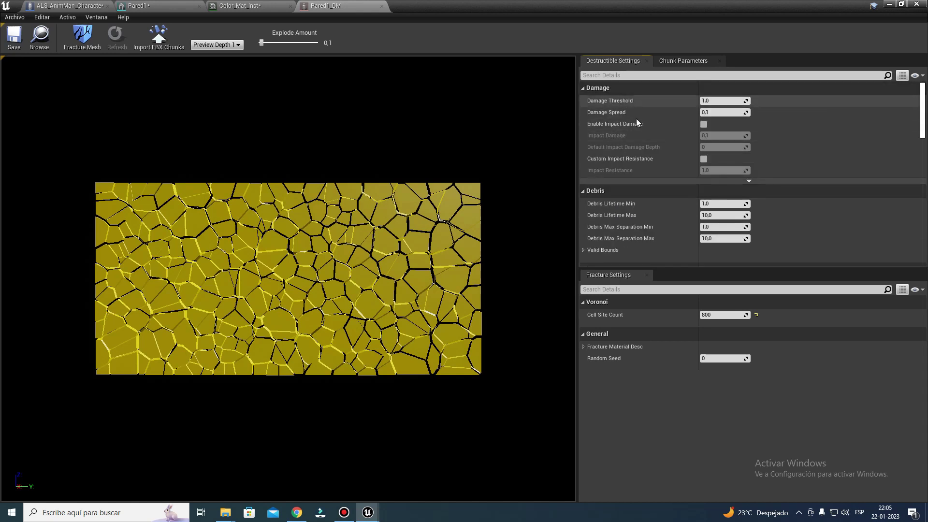
scroll(650, 179, "down", 5)
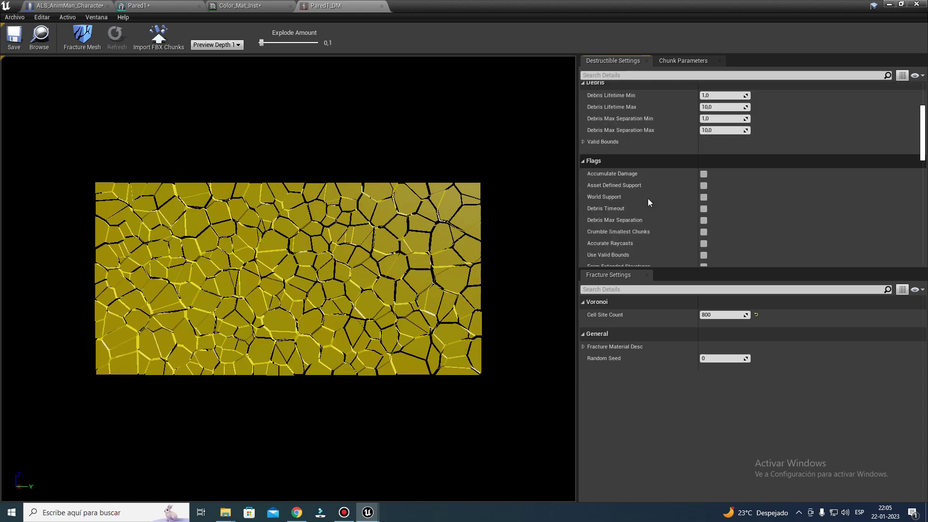
scroll(649, 202, "down", 2)
scroll(648, 198, "down", 1)
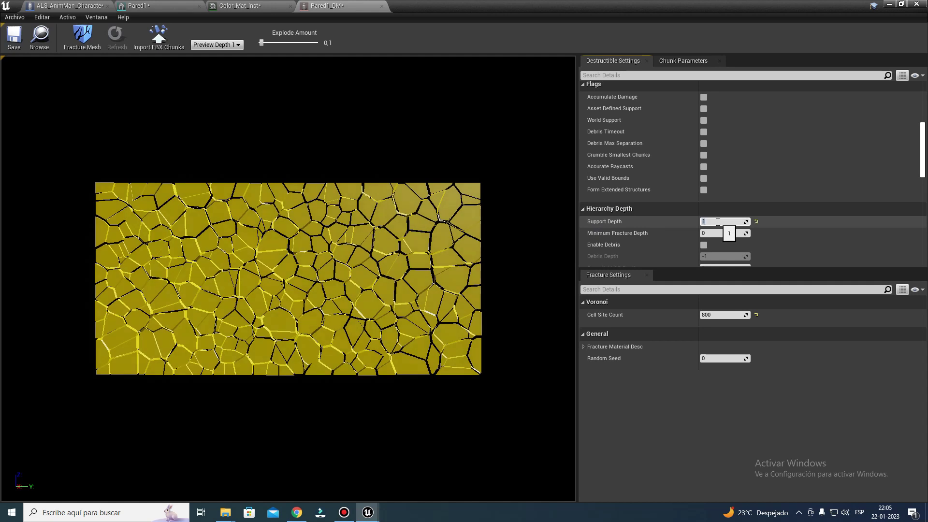
scroll(663, 215, "up", 4)
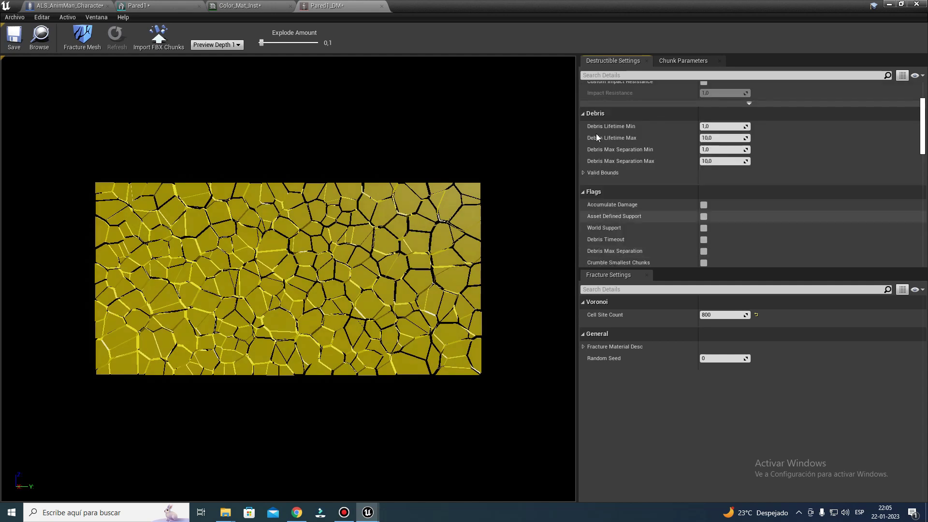
scroll(638, 224, "down", 1)
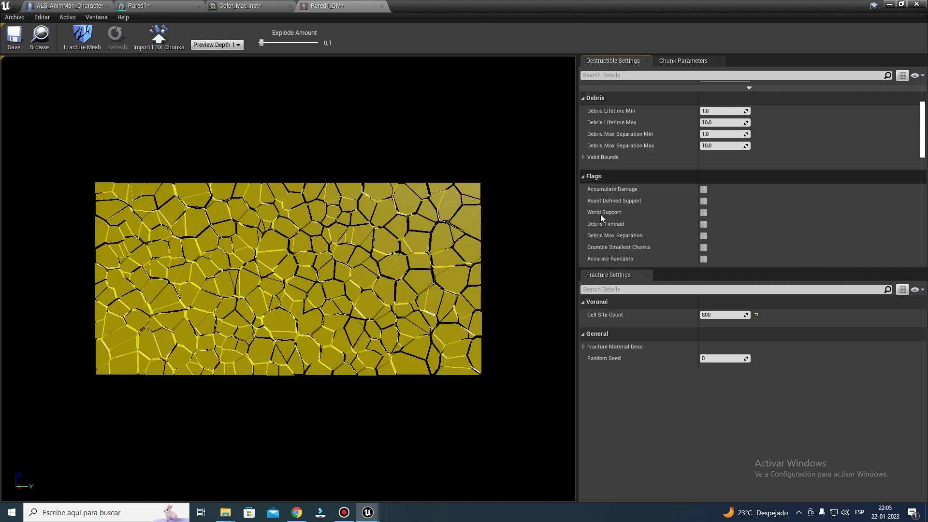
left_click(703, 212)
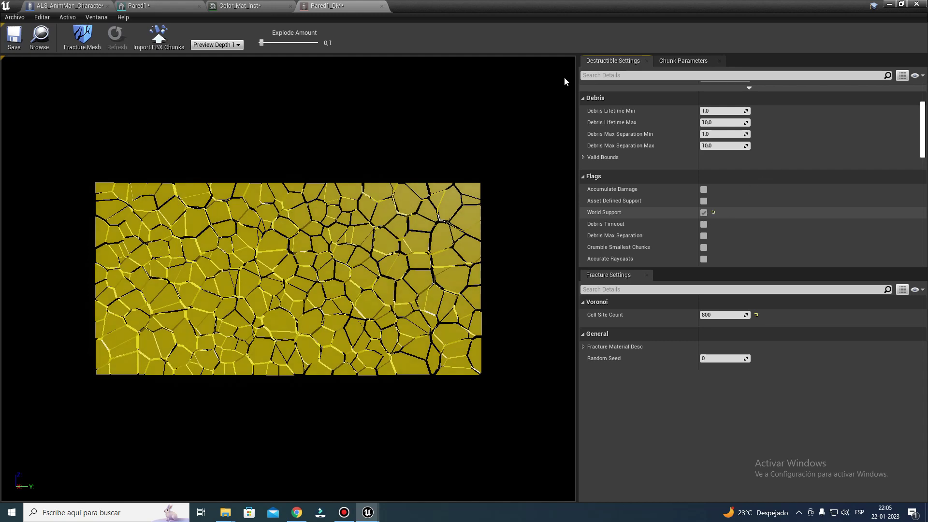
left_click(15, 39)
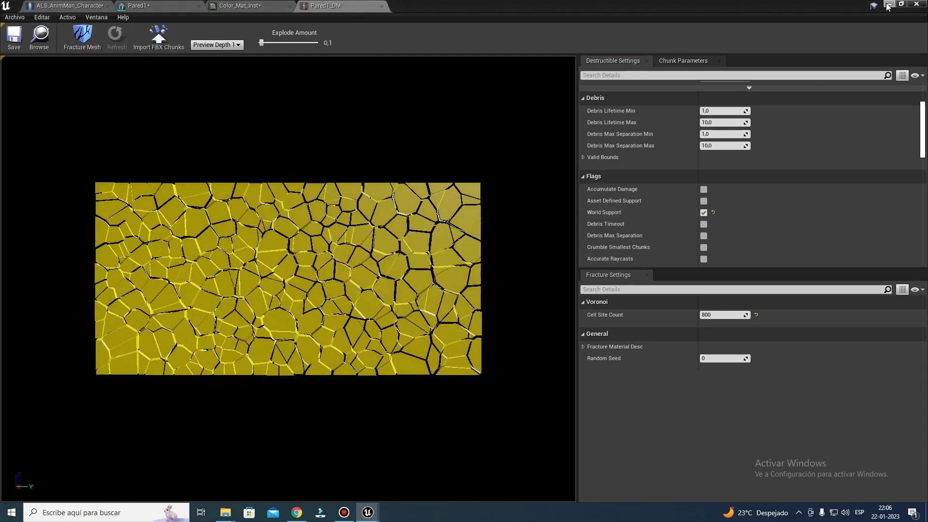
Step: Leave the destructible mesh editor and lift the yellow Pared1_DM wall higher above the floor
left_click(888, 4)
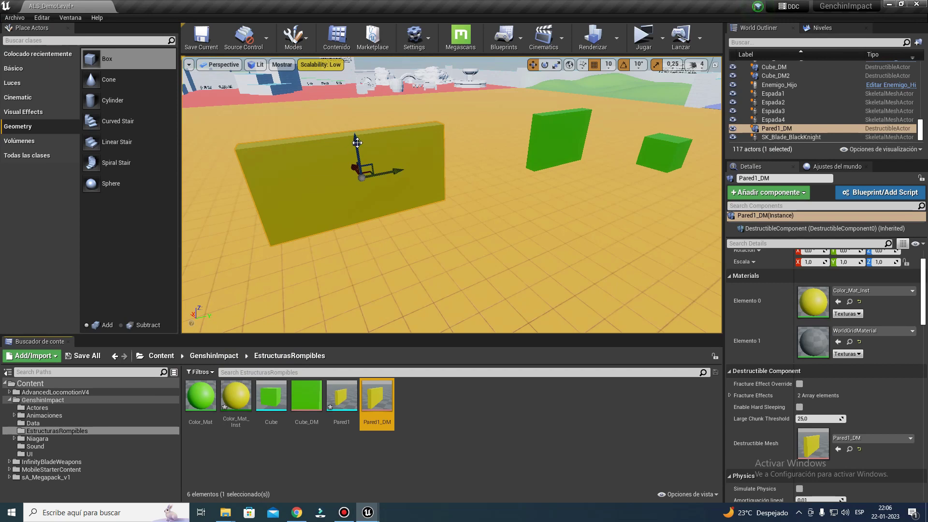
left_click_drag(356, 143, 352, 81)
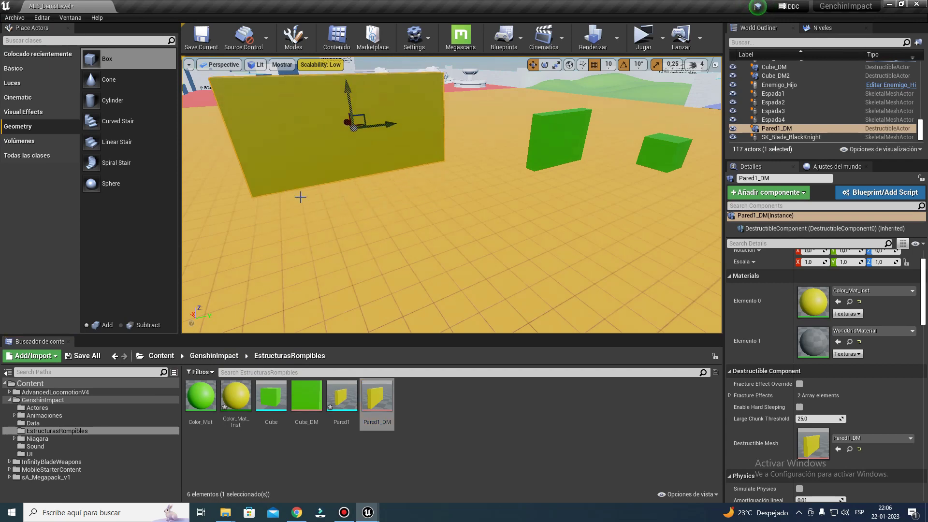
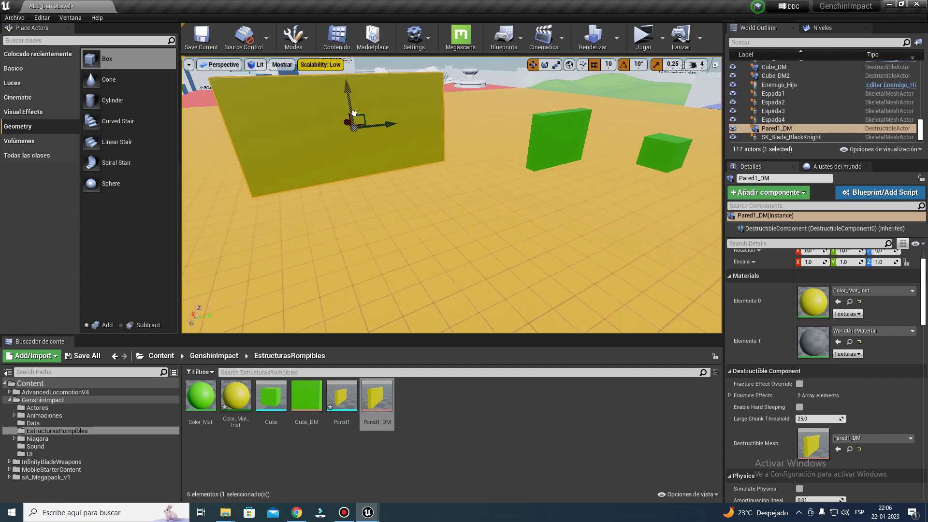
Step: In the game preview, shoot the yellow wall until it breaks, then return to the editor
left_click_drag(354, 113, 345, 67)
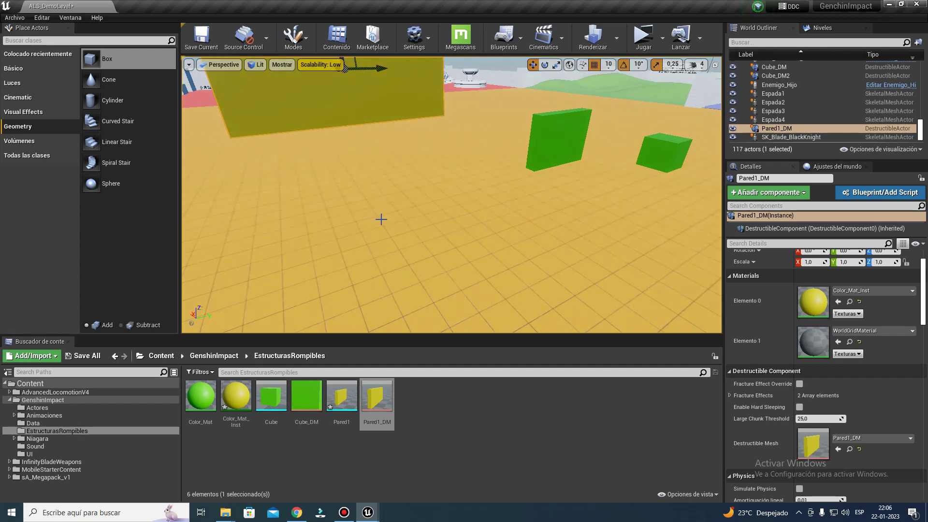
key("ctrl+z")
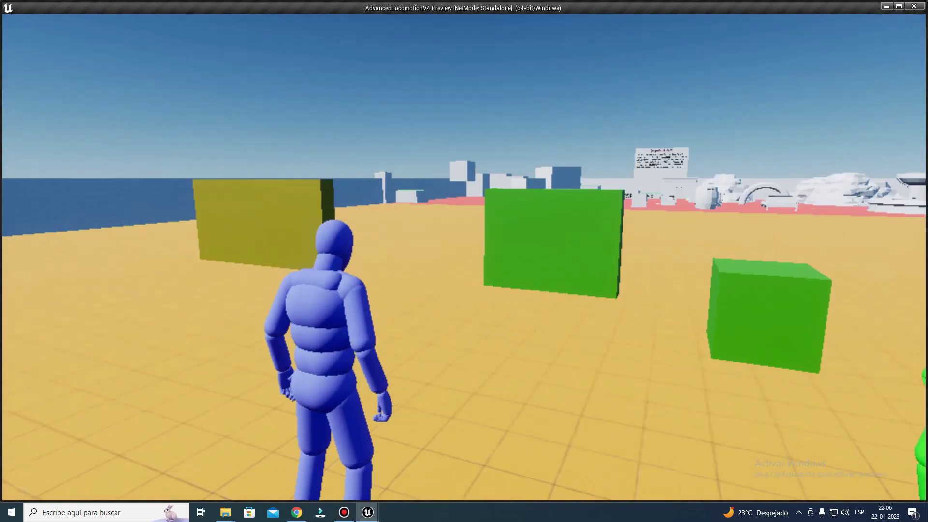
key("w")
key("q")
scroll(464, 261, "down", 2)
scroll(464, 261, "down", 2)
scroll(464, 261, "down", 1)
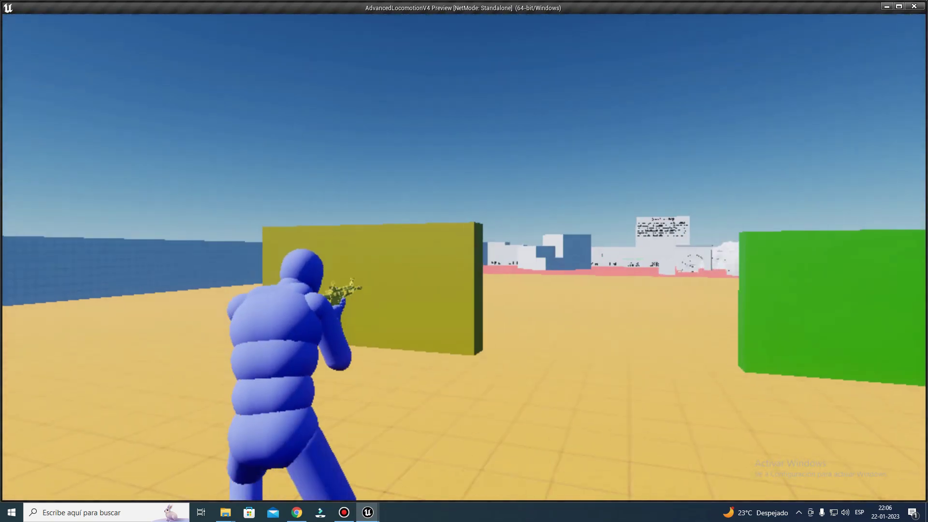
left_click(463, 259)
left_click(465, 247)
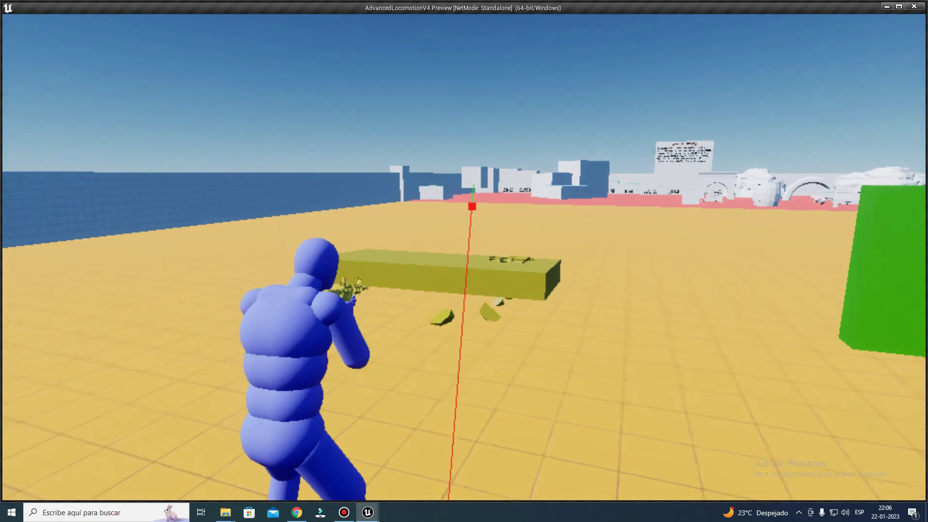
key("Escape")
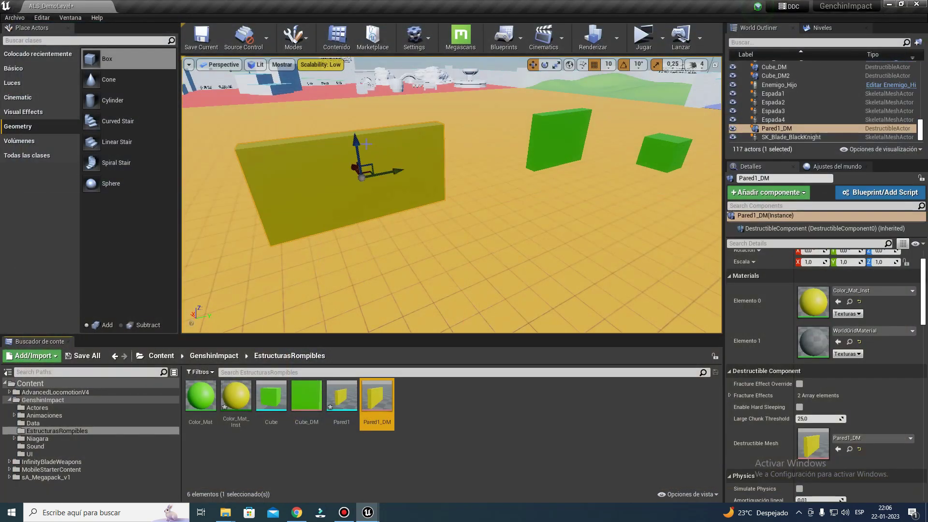
Step: Nudge the yellow wall down and play-test again, shooting the wall and its fallen slab
left_click_drag(356, 141, 358, 145)
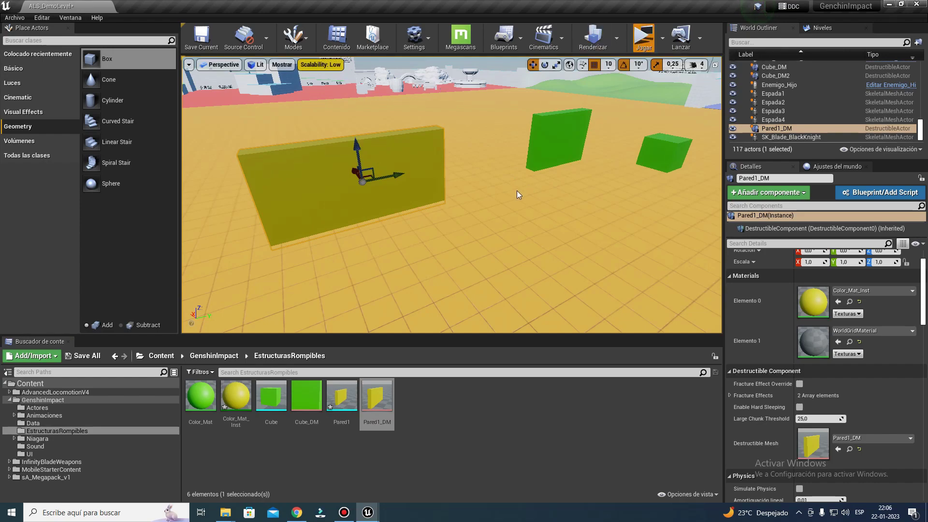
left_click(643, 38)
scroll(464, 261, "down", 2)
scroll(464, 261, "down", 2)
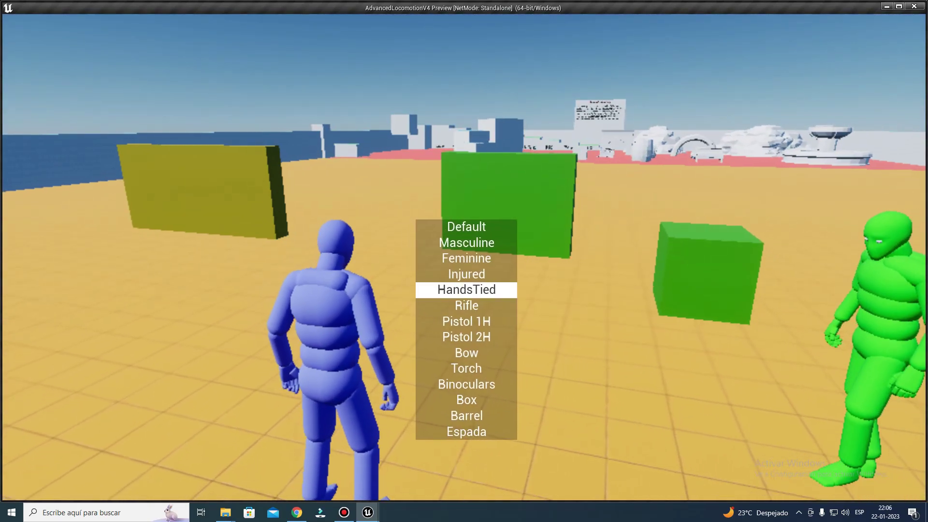
scroll(464, 261, "down", 1)
key("w")
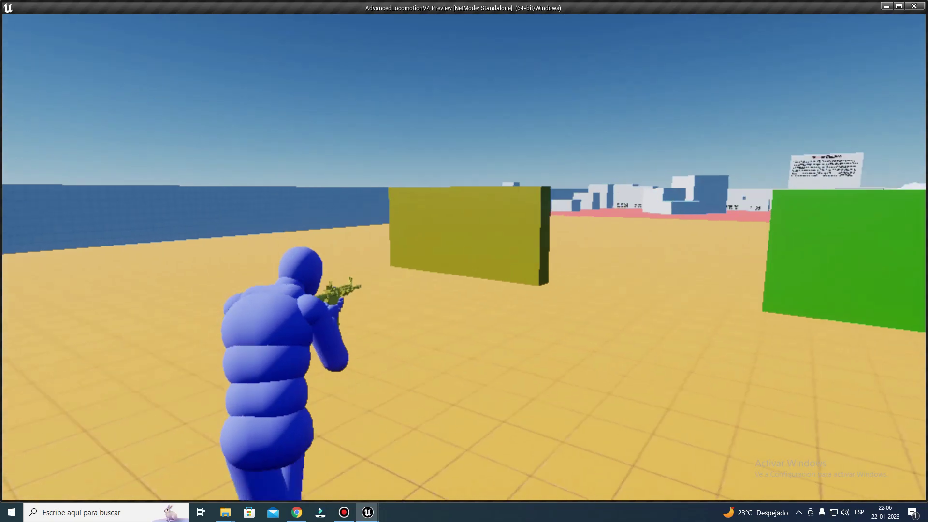
left_click(464, 261)
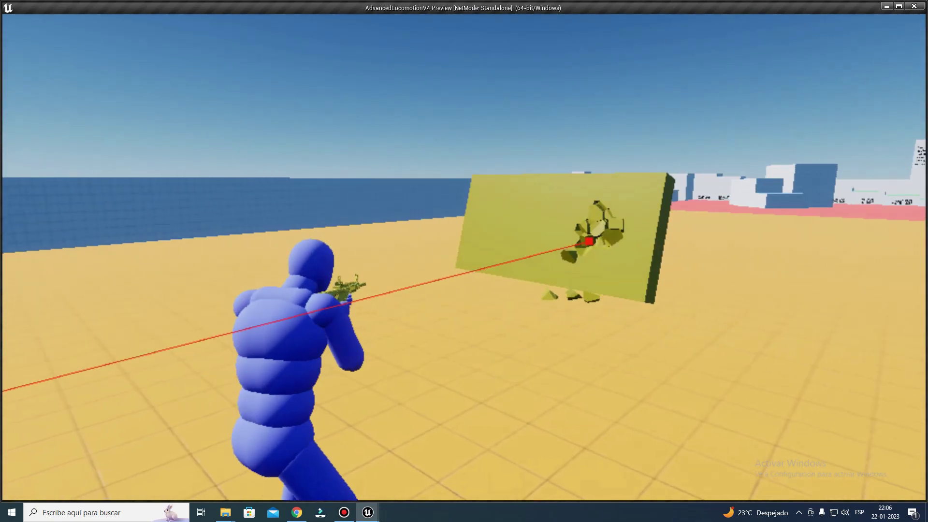
key("w")
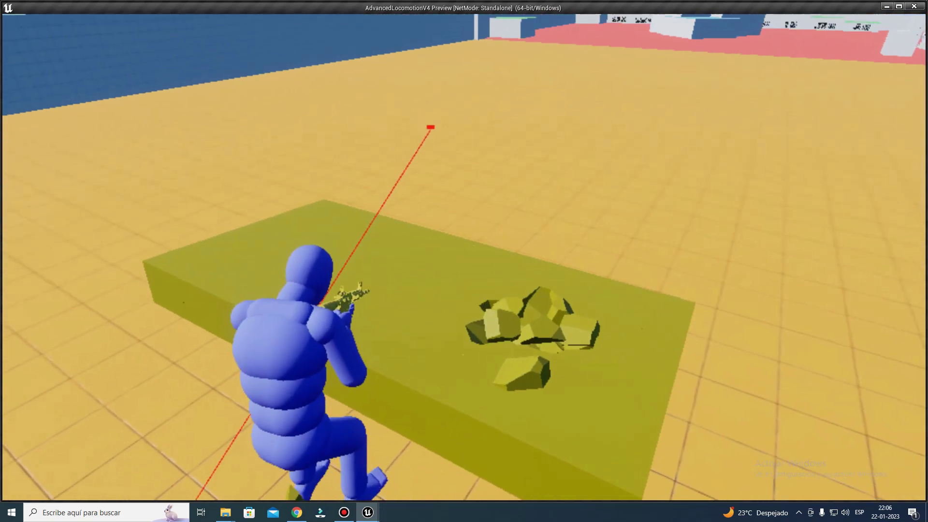
left_click(464, 261)
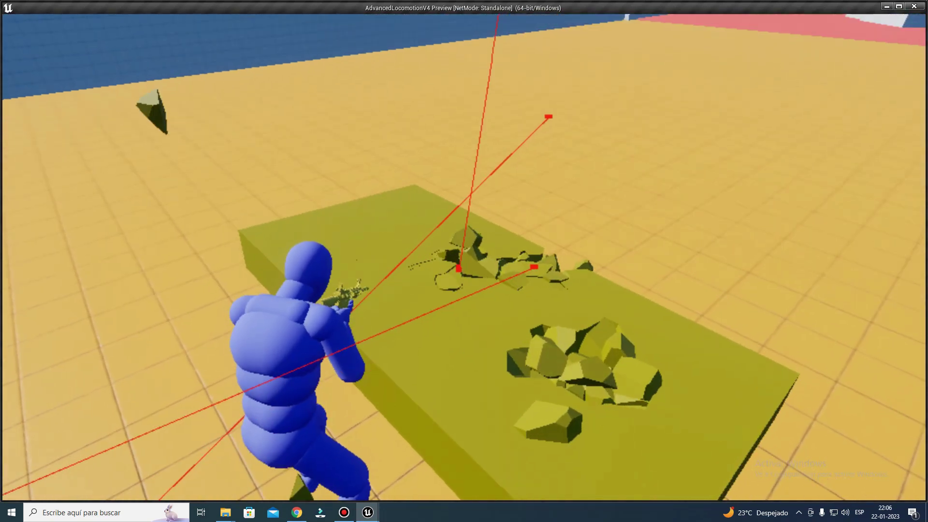
left_click(464, 261)
key("Escape")
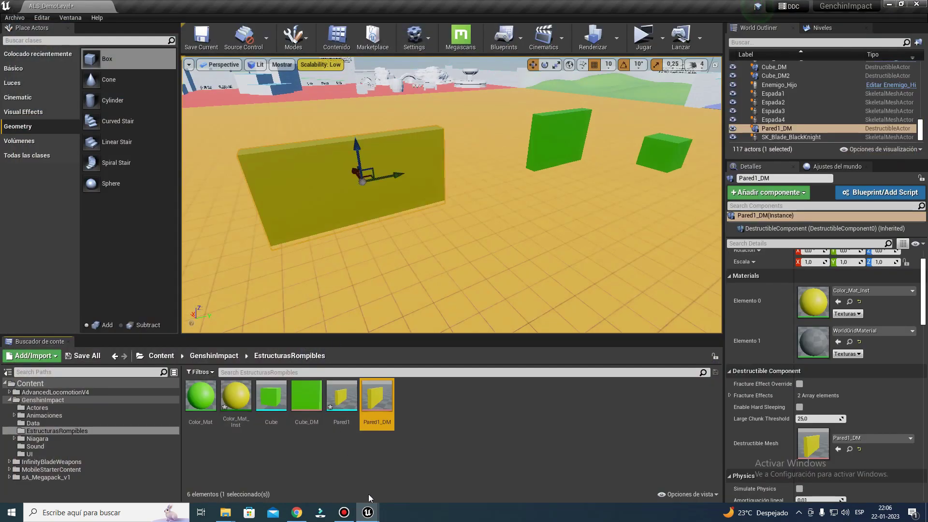
Step: Open the Pared1_DM destructible mesh and the character's shooting graph, then return to the level
double_click(376, 416)
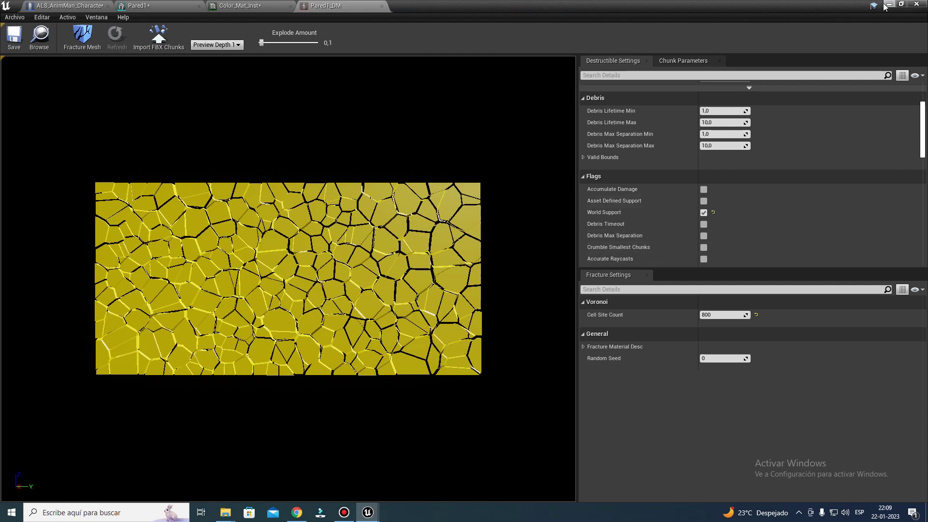
left_click(70, 6)
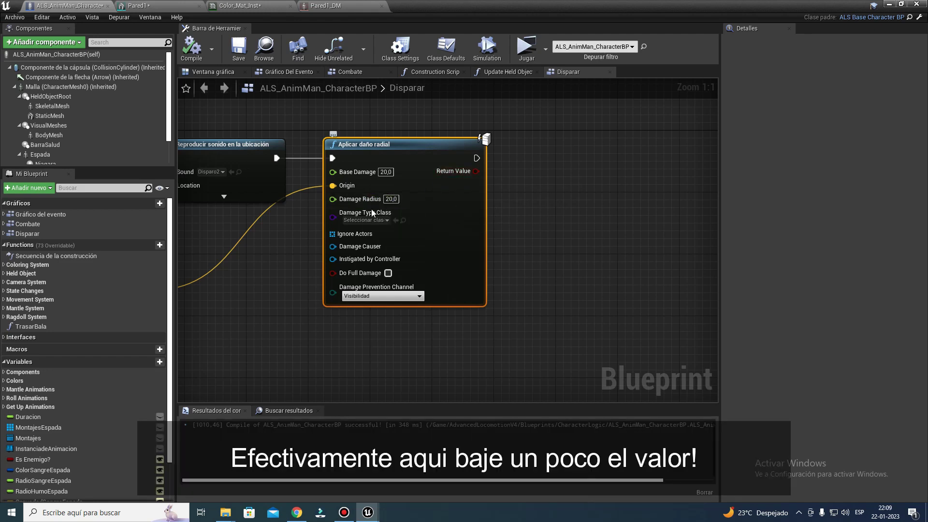
left_click(889, 6)
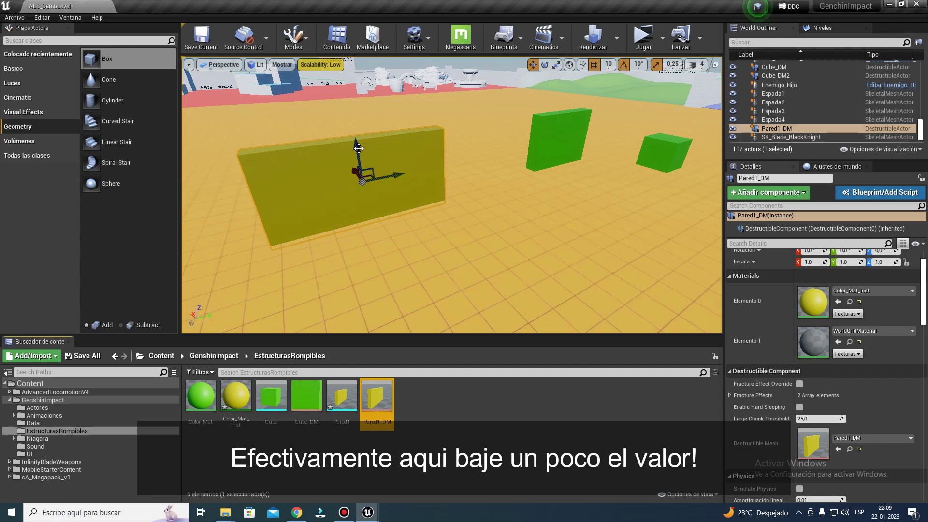
left_click_drag(359, 148, 359, 118)
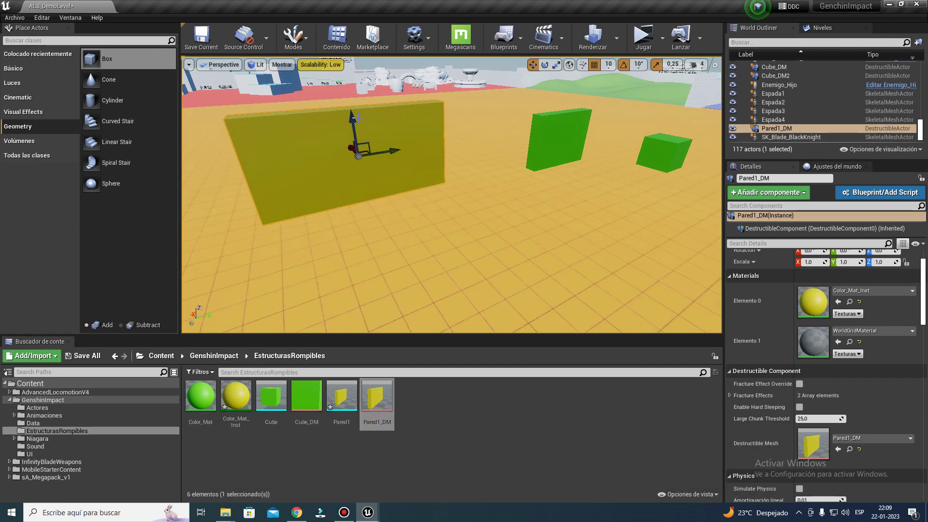
key("ctrl+z")
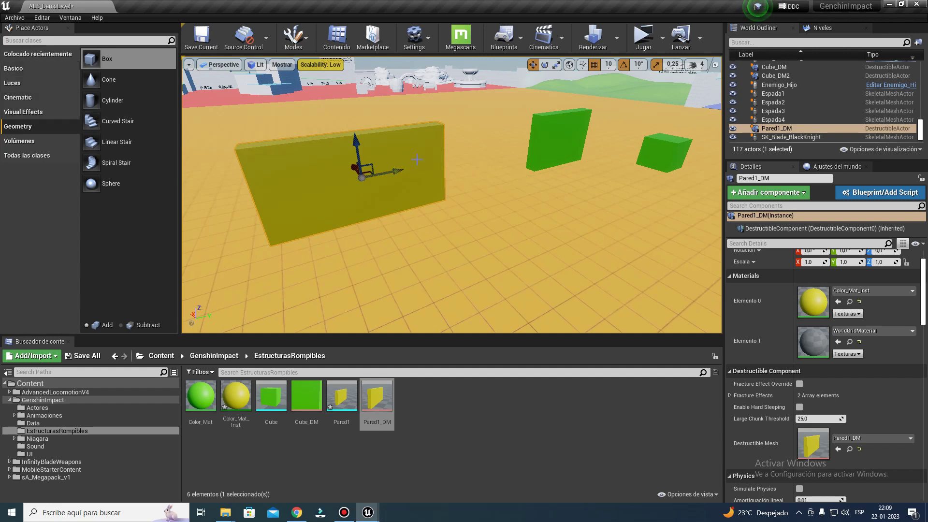
Step: Place a second Pared1_DM wall, rotate it 90° to meet the first, and scale it taller
left_click_drag(377, 396, 485, 237)
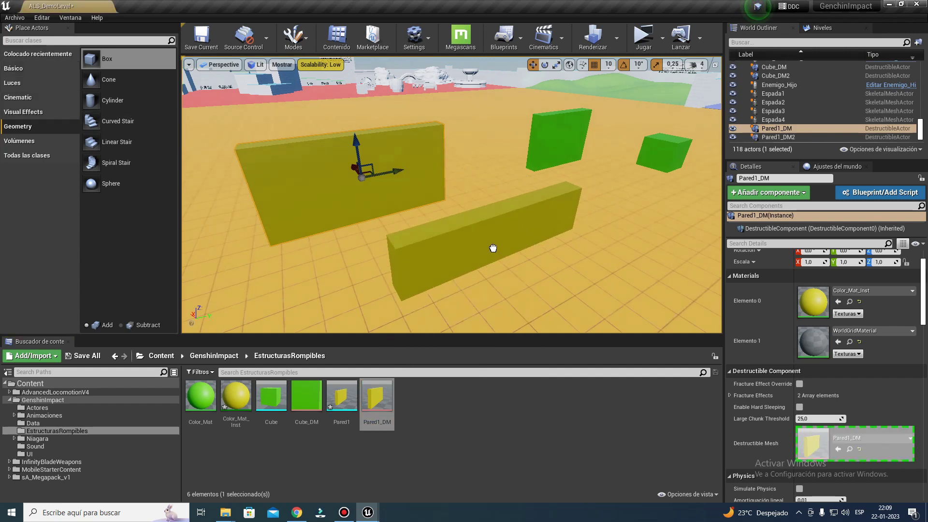
key("e")
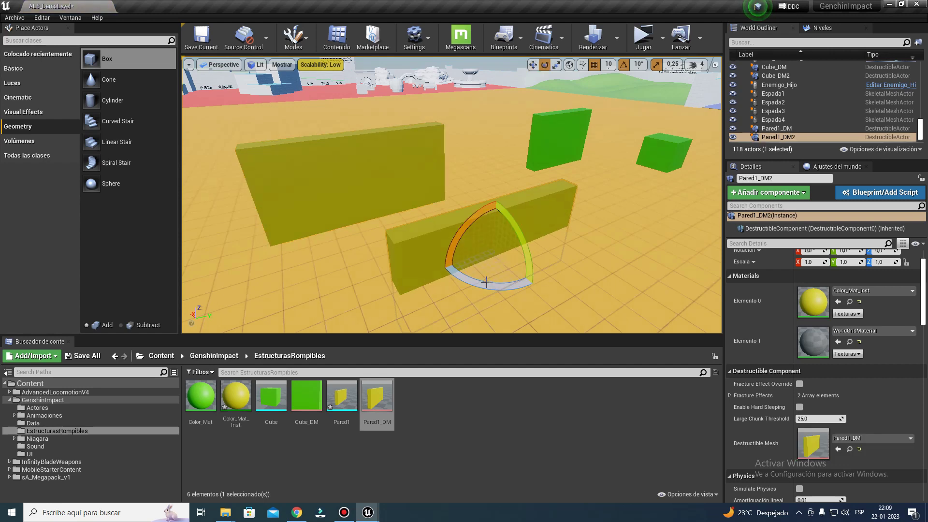
left_click_drag(476, 286, 532, 283)
mouse_move(529, 234)
left_mouse_down()
mouse_move(540, 238)
mouse_move(534, 232)
left_mouse_up()
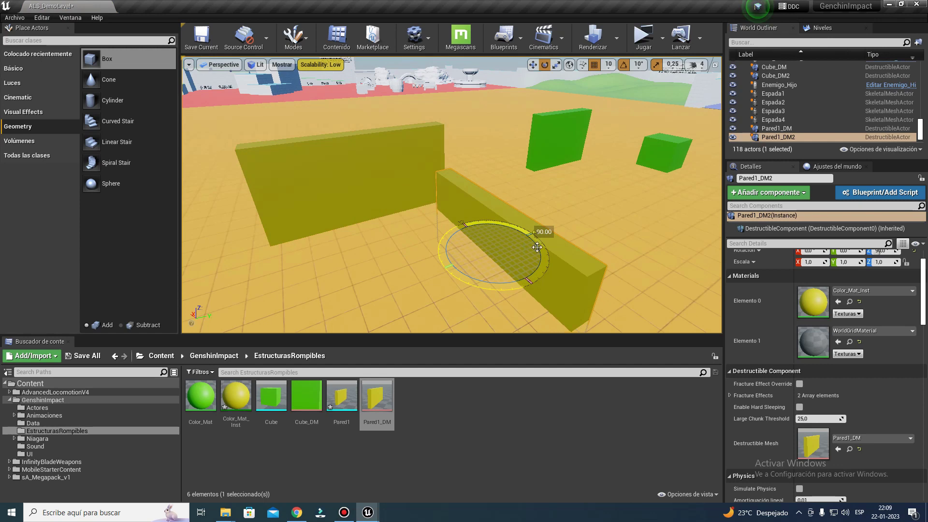
key("r")
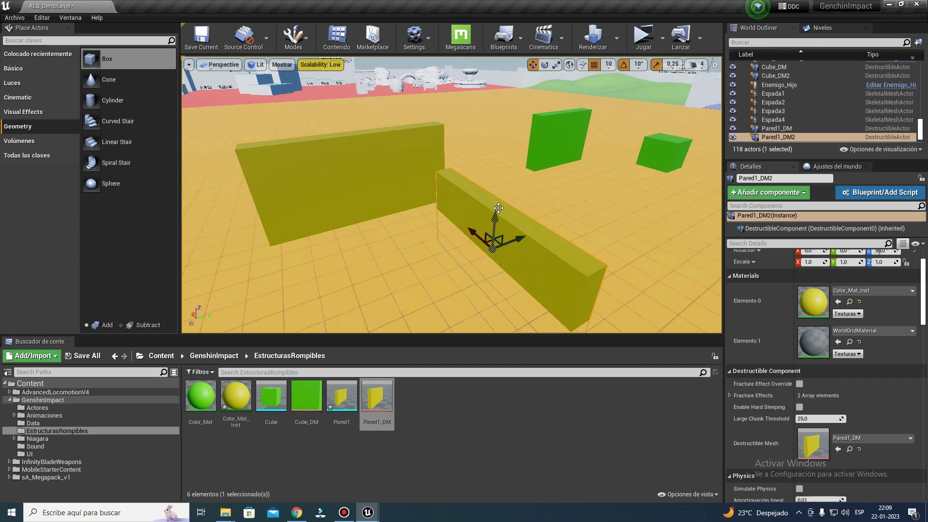
left_click_drag(498, 208, 511, 122)
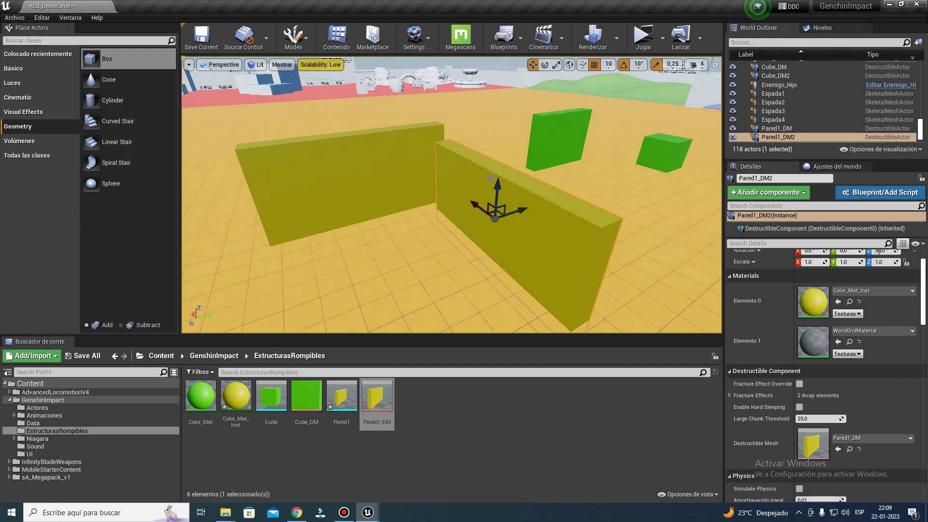
left_click_drag(497, 188, 517, 123)
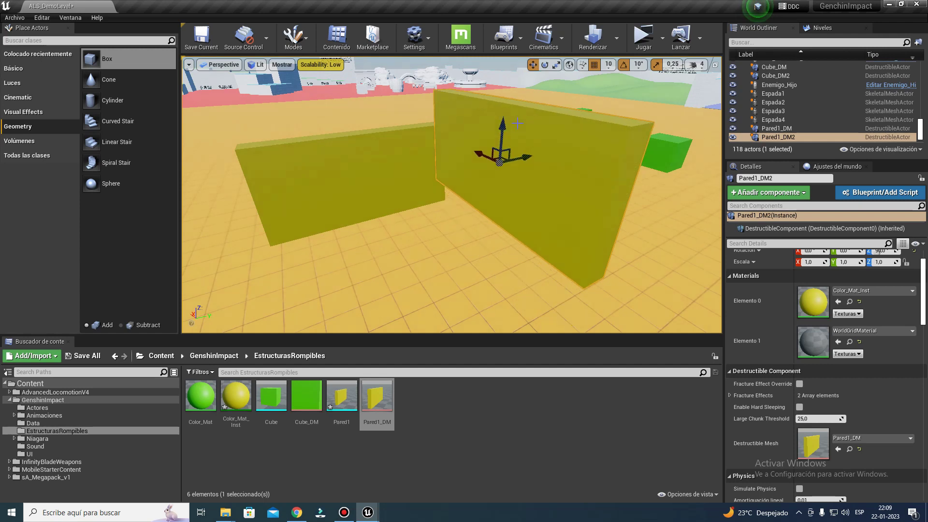
key("ctrl+z")
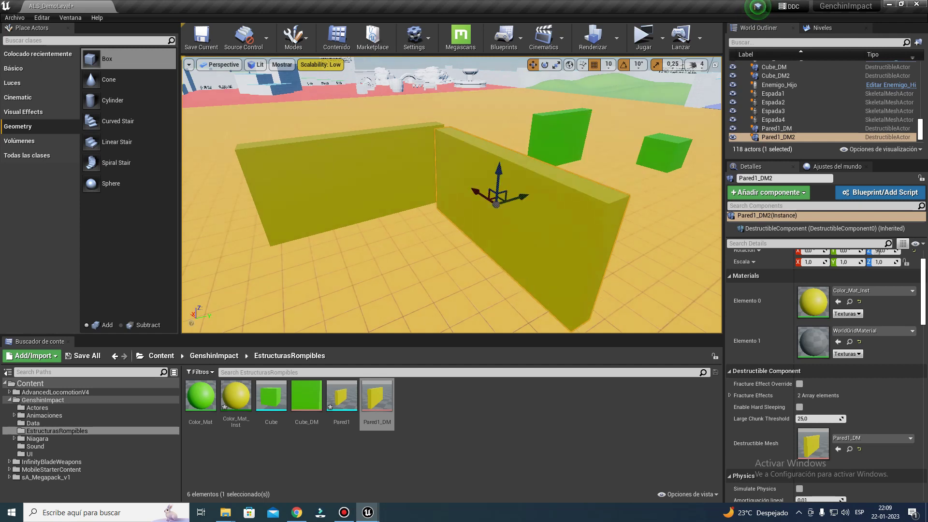
right_click_drag(534, 150, 534, 150)
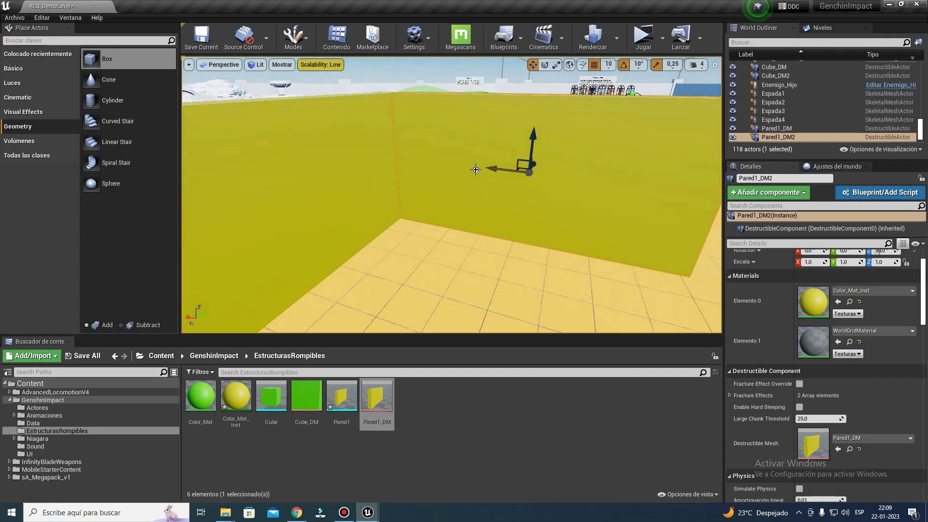
Step: Set the first wall Pared1_DM's X scale to 0,5
right_click_drag(547, 168, 547, 168)
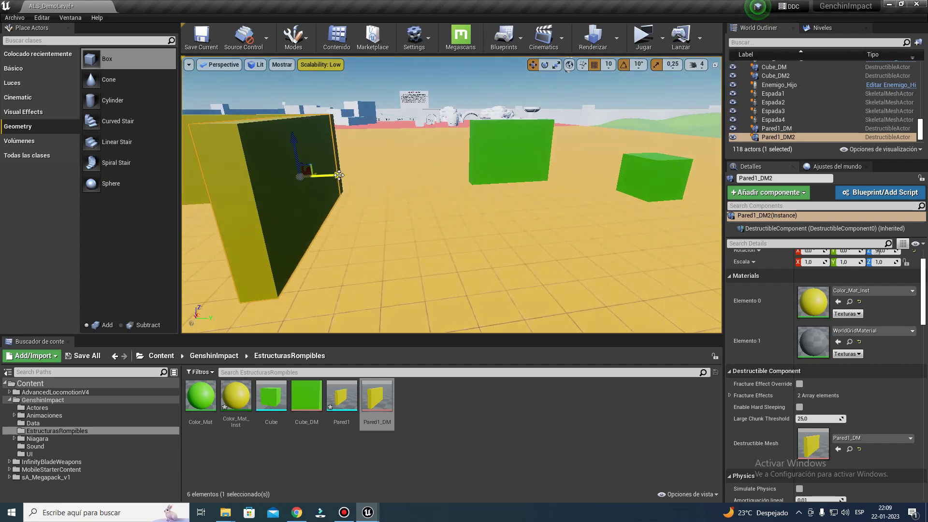
right_click_drag(376, 194, 376, 194)
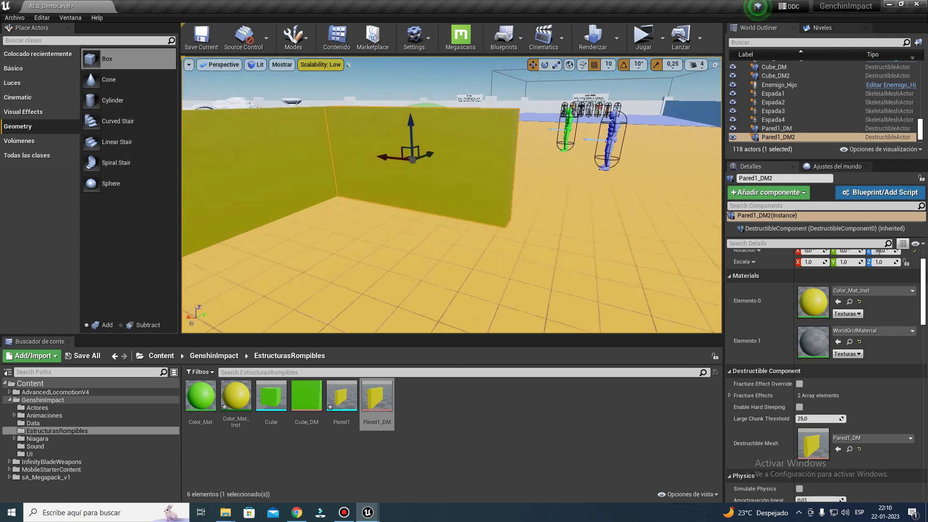
right_click_drag(279, 210, 279, 210)
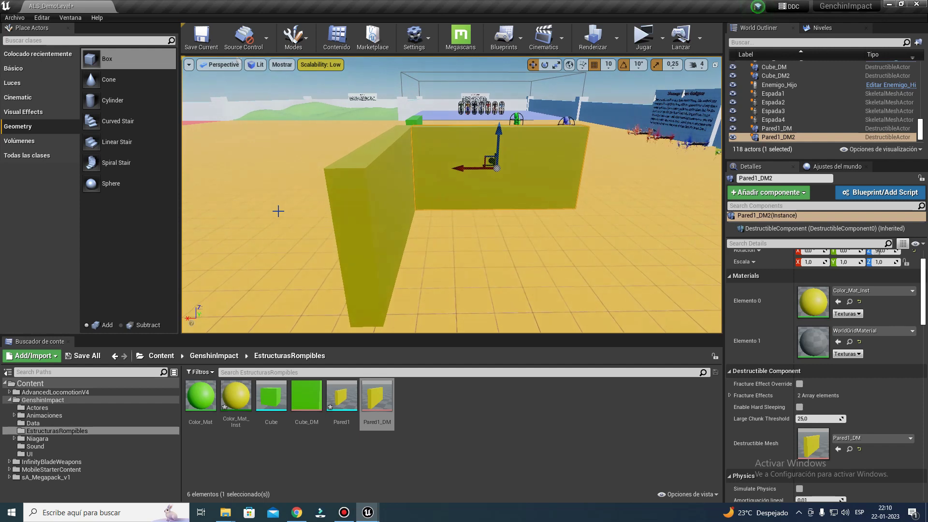
left_click(376, 208)
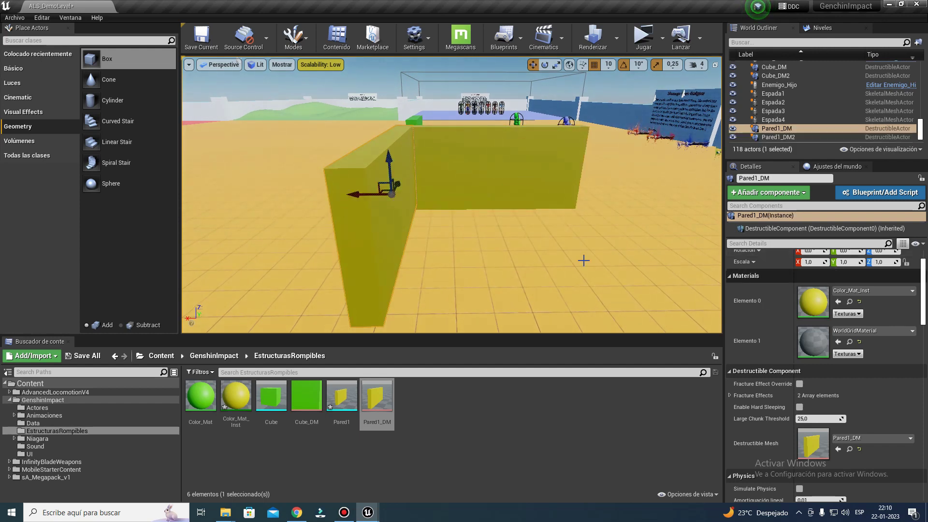
left_click(812, 262)
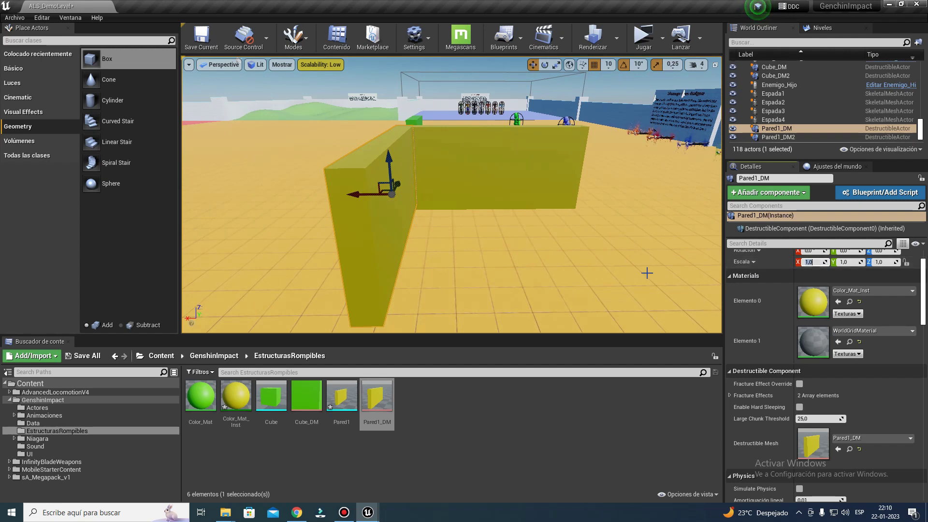
type("0,5")
key("Return")
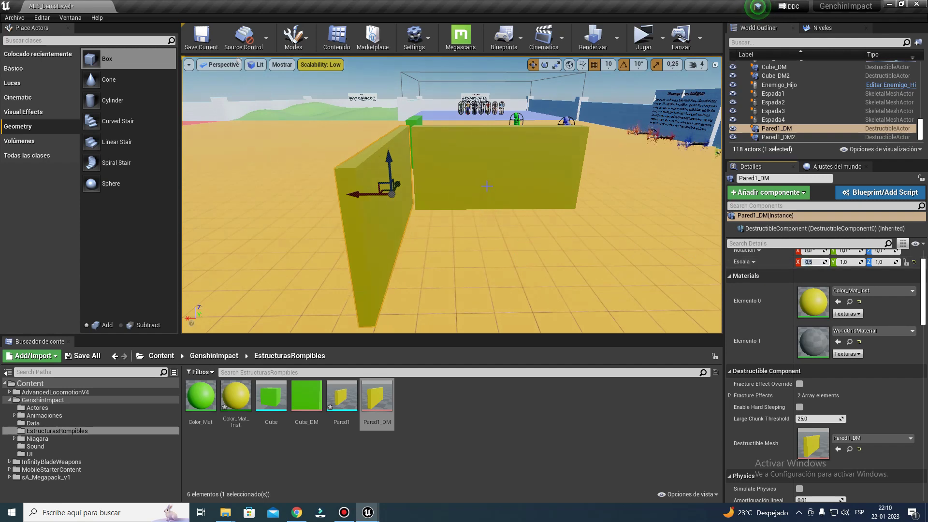
Step: Shift Pared1_DM2 slightly left, set its X scale to 0,5 with Y at 1,0, and launch a standalone preview
left_click(455, 183)
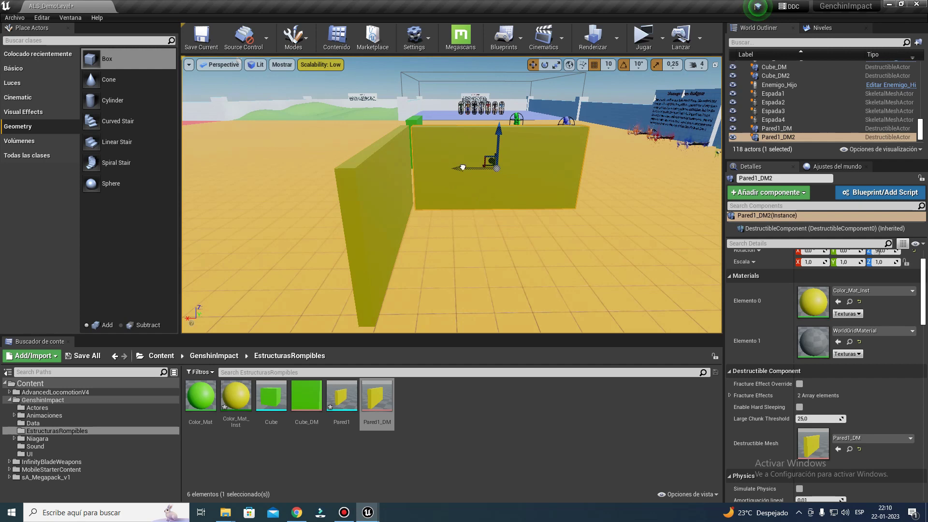
left_click_drag(463, 167, 457, 168)
left_click(814, 259)
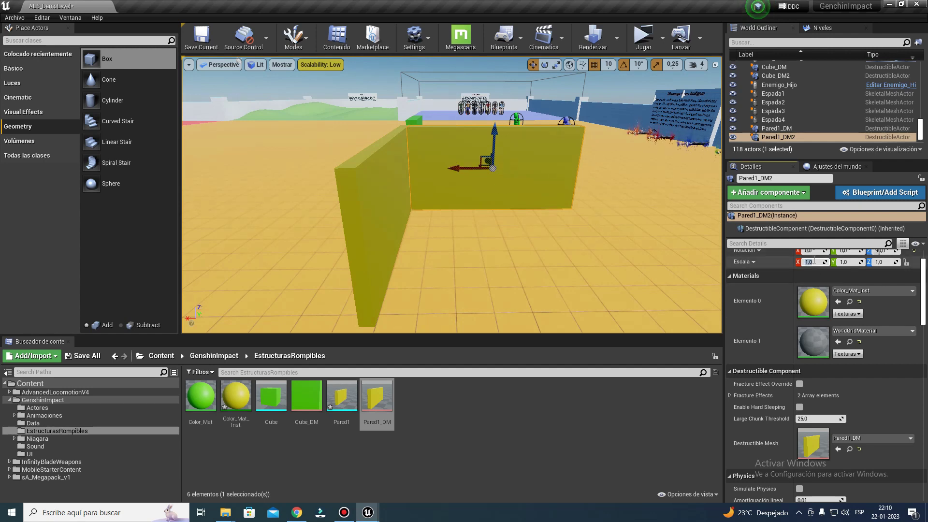
left_click(852, 262)
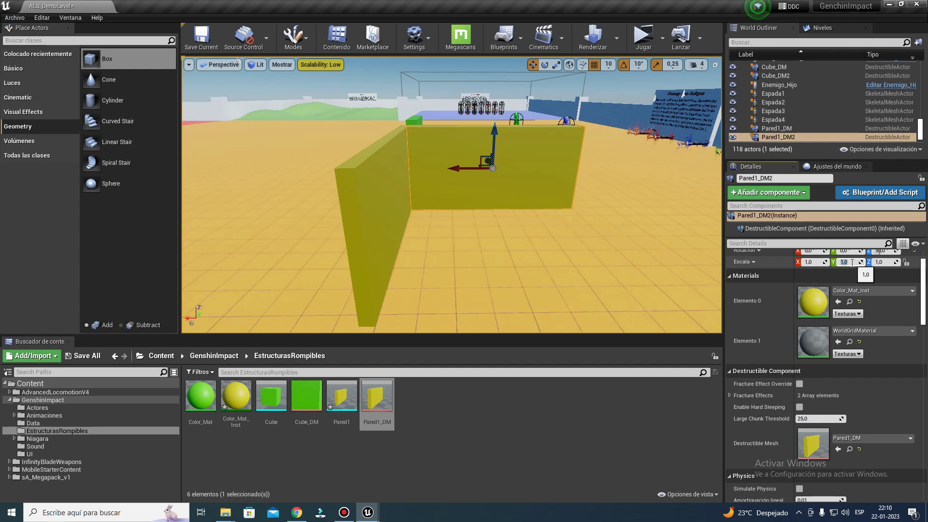
type("0,5")
key("Return")
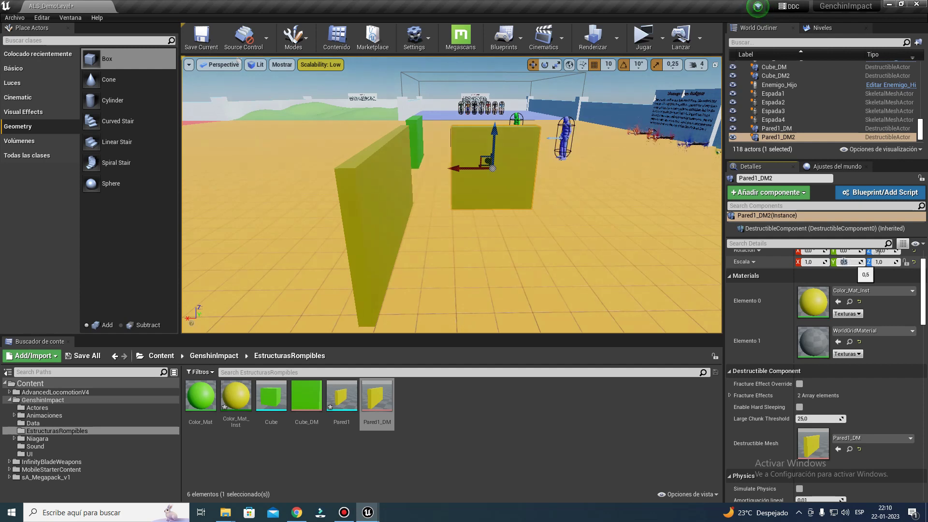
type("1")
key("Return")
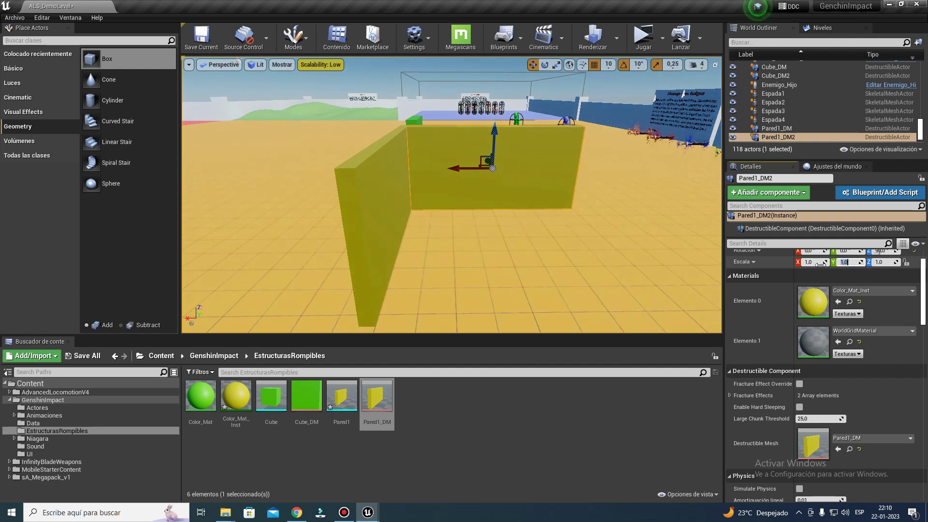
left_click(821, 262)
type(",5")
key("Return")
mouse_move(532, 241)
right_mouse_down()
mouse_move(556, 232)
mouse_move(668, 79)
right_mouse_up()
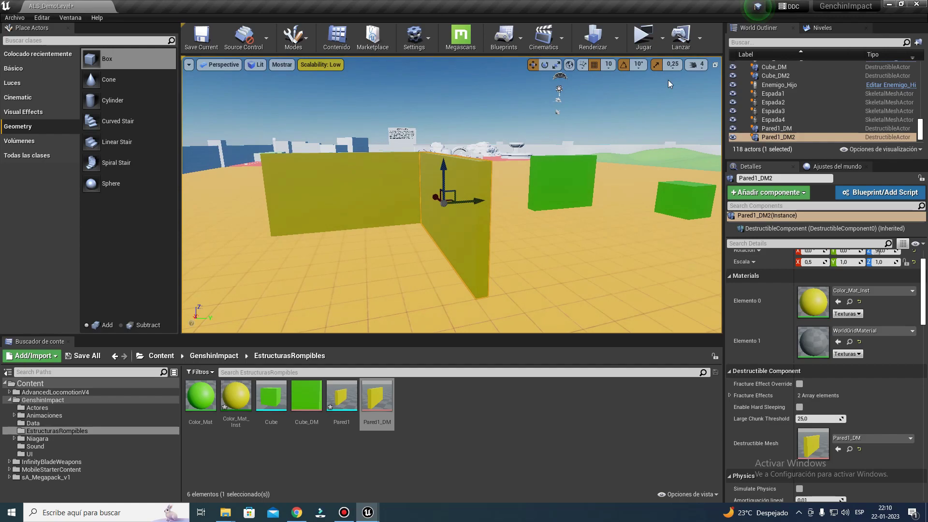
left_click(650, 36)
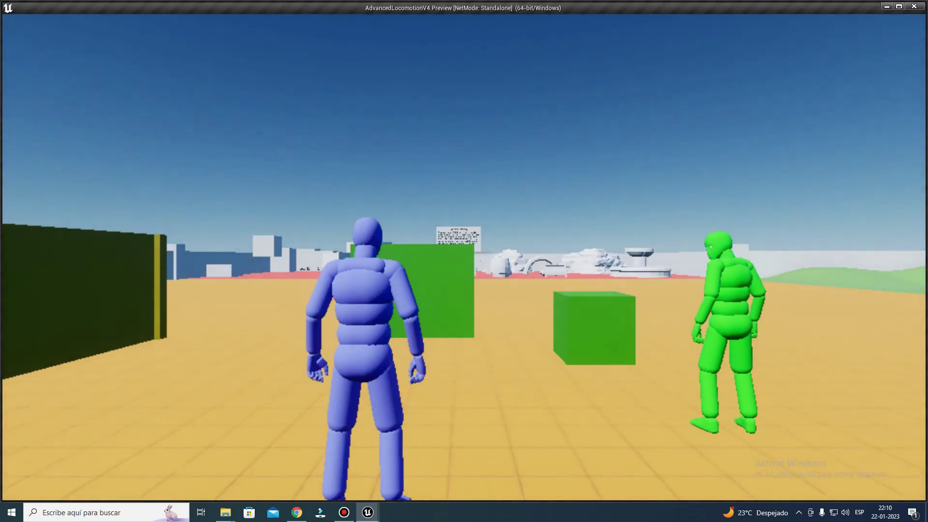
Step: Equip the rifle, fire four shots into the yellow wall, then exit play
key("a")
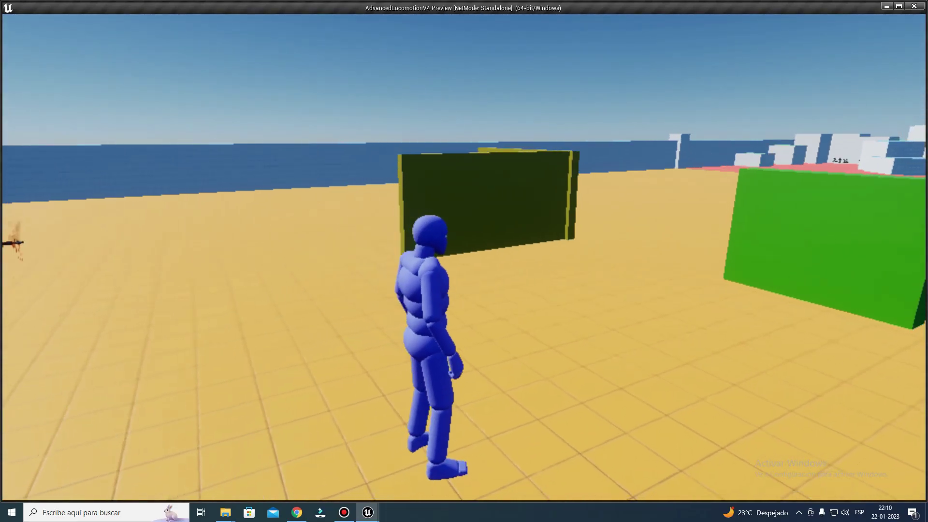
key("q")
scroll(464, 261, "down", 1)
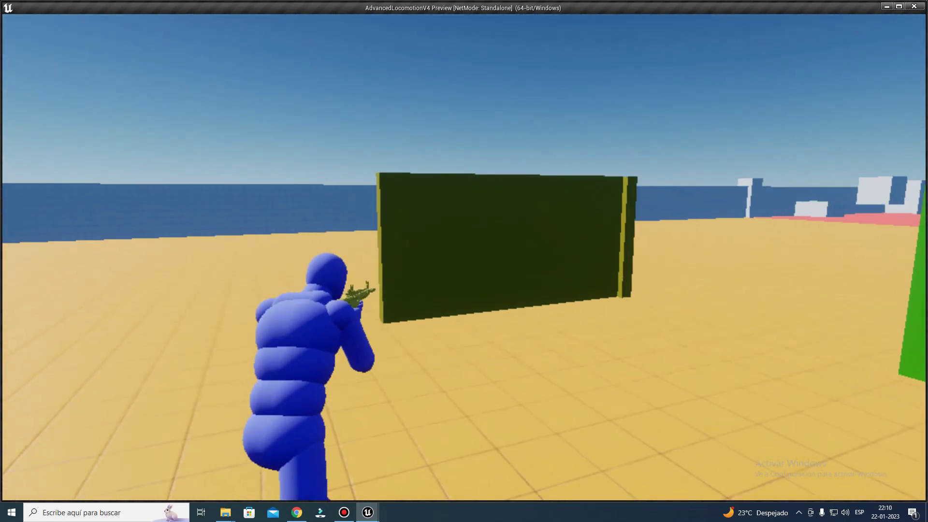
left_click(465, 261)
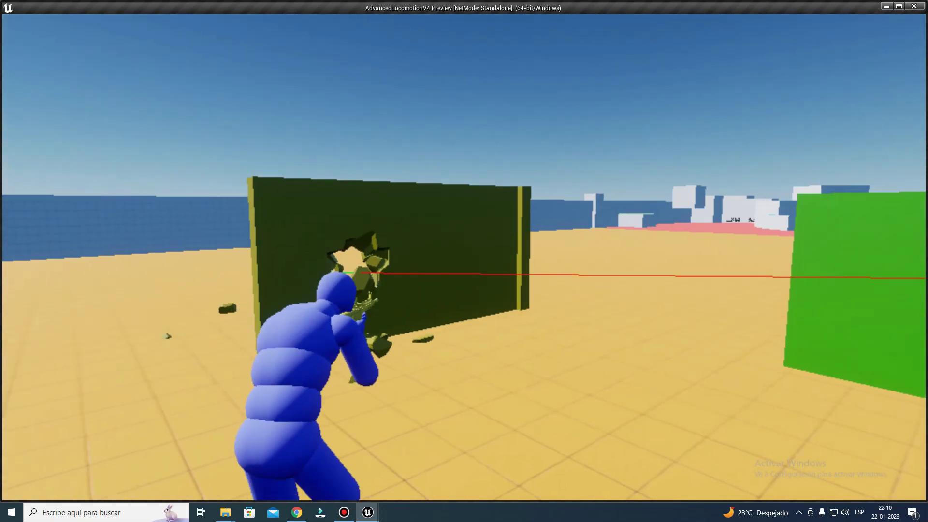
left_click(464, 261)
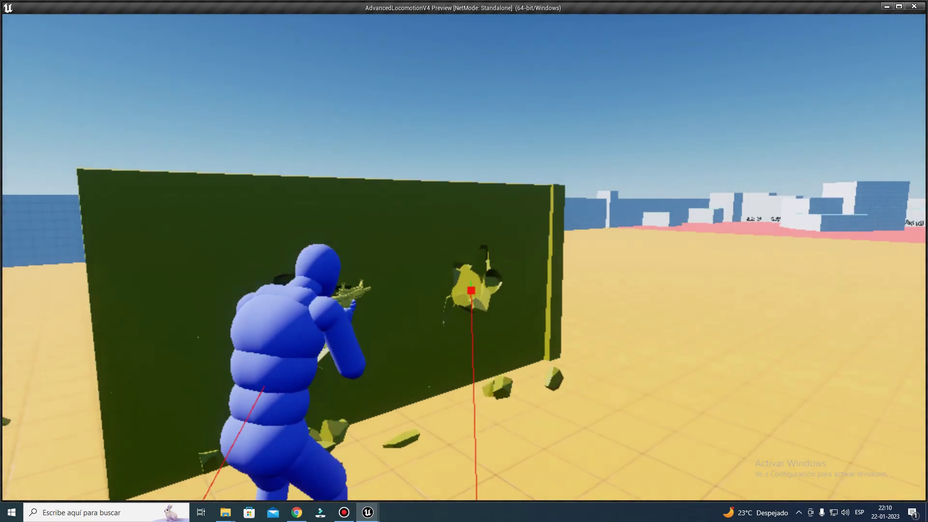
left_click(464, 261)
left_click(464, 261)
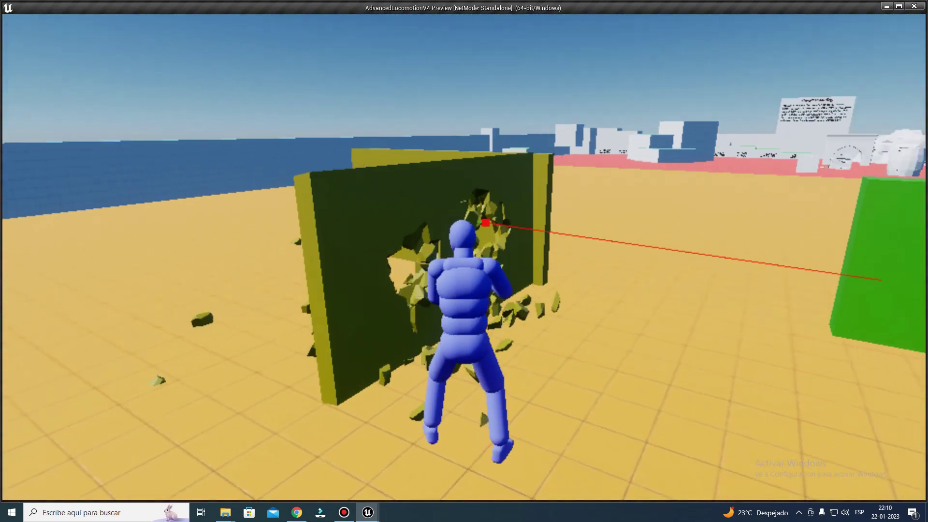
key("Escape")
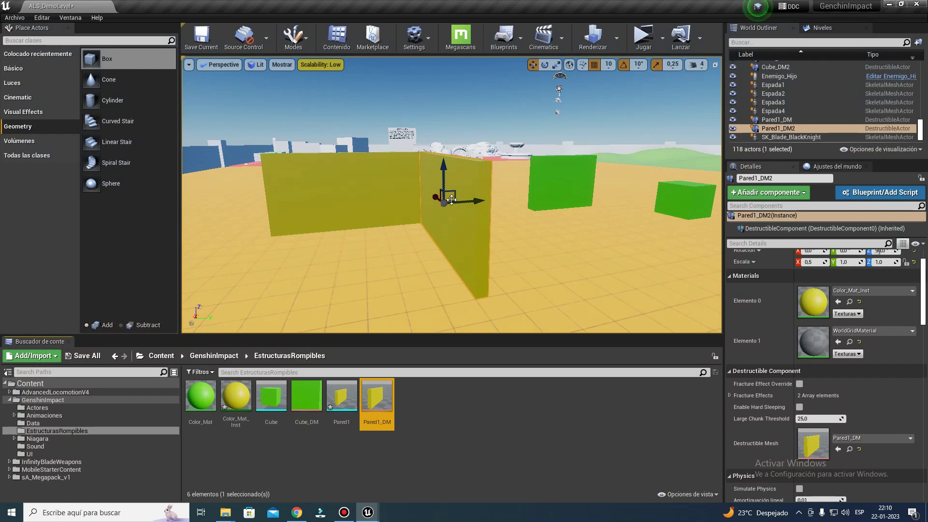
Step: Frame the back wall and slide it slightly along its X axis
key("f")
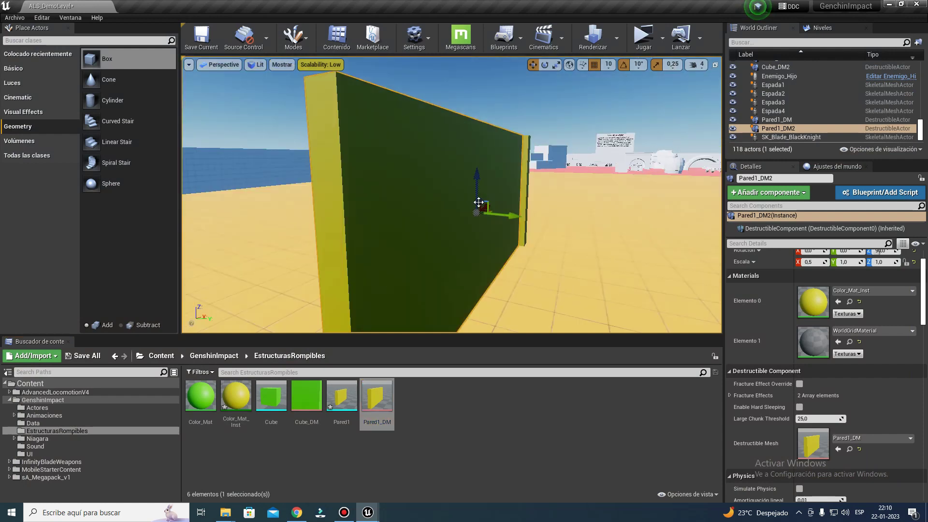
left_click_drag(516, 215, 523, 218)
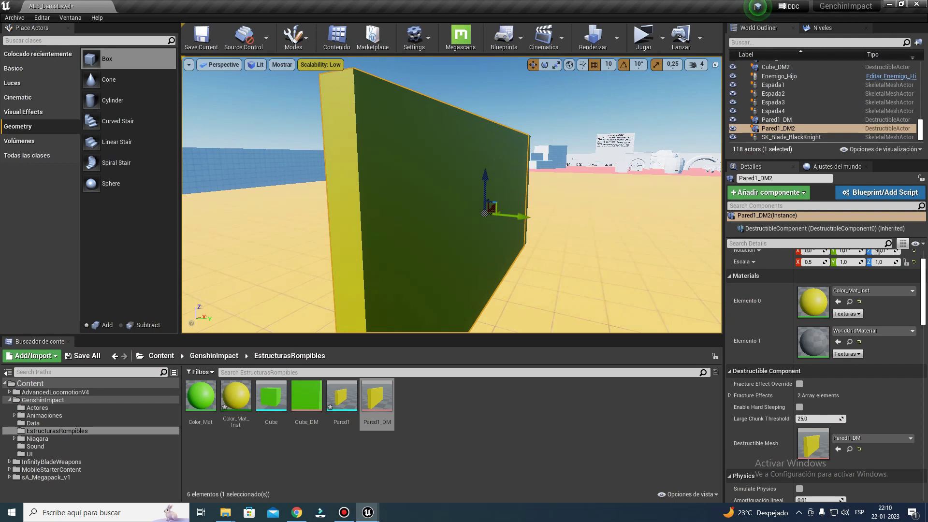
right_click_drag(485, 213, 488, 216)
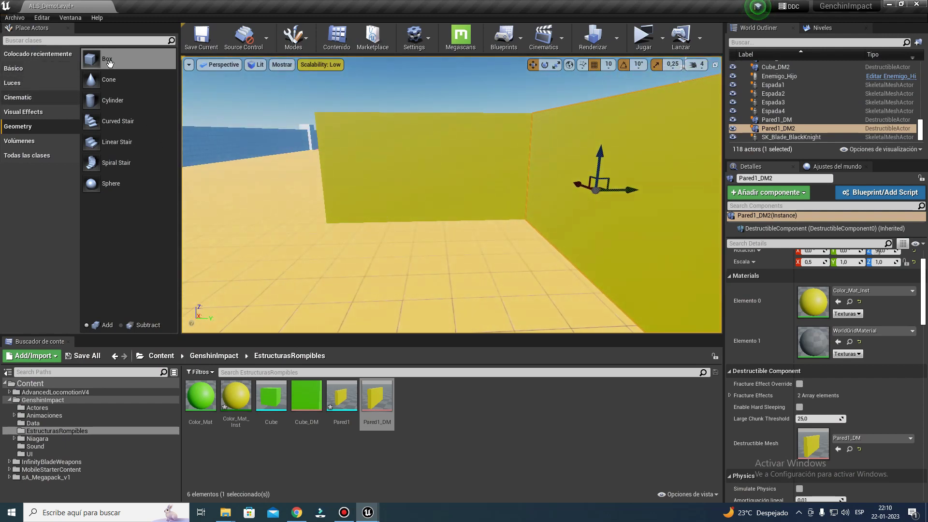
Step: Place a Cylinder from the Basic actors and move it toward the wall corner
left_click(20, 66)
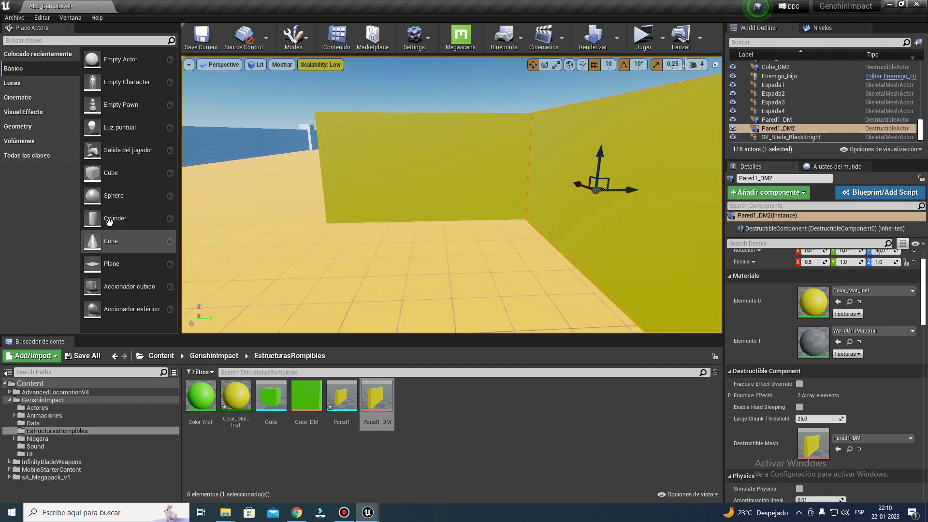
left_click_drag(115, 218, 368, 222)
right_click_drag(393, 255, 393, 255)
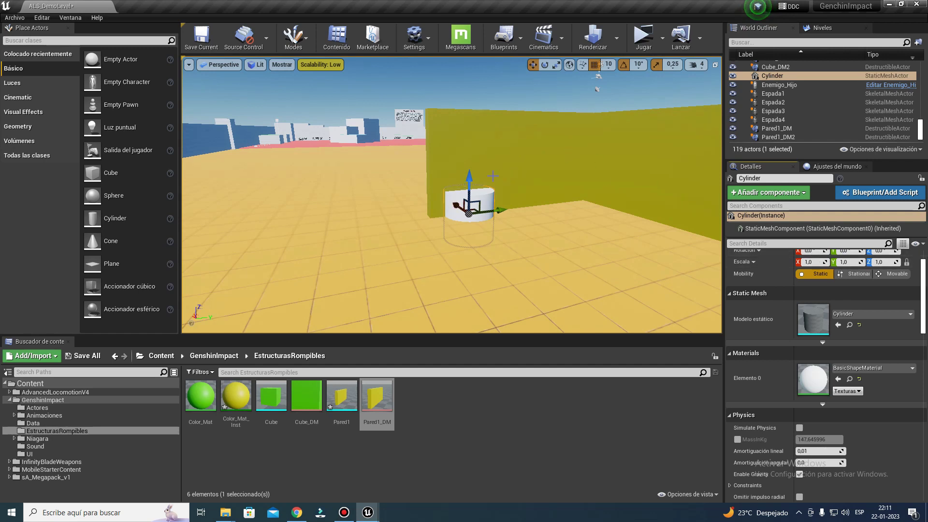
left_click_drag(455, 206, 460, 213)
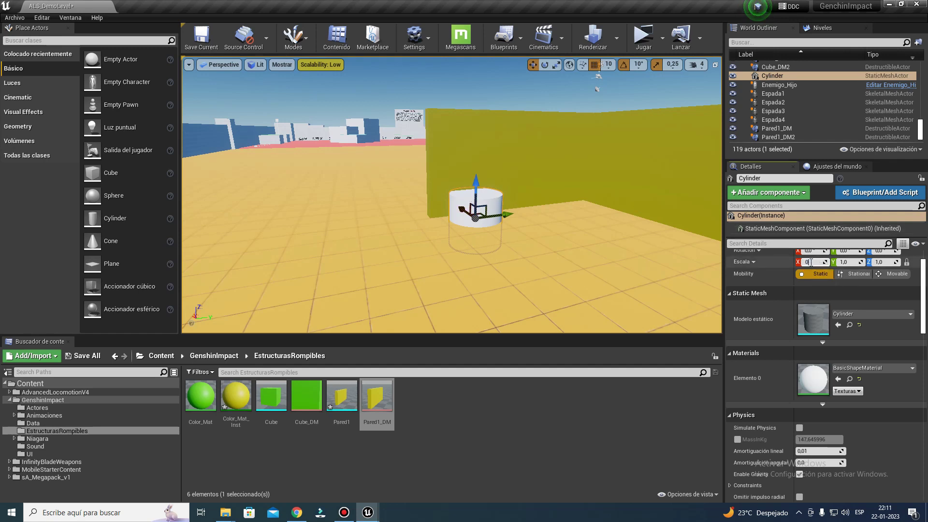
type(",3")
Step: Reset the cylinder's X and Y scale to 1,0 after trial scale edits
key("Return")
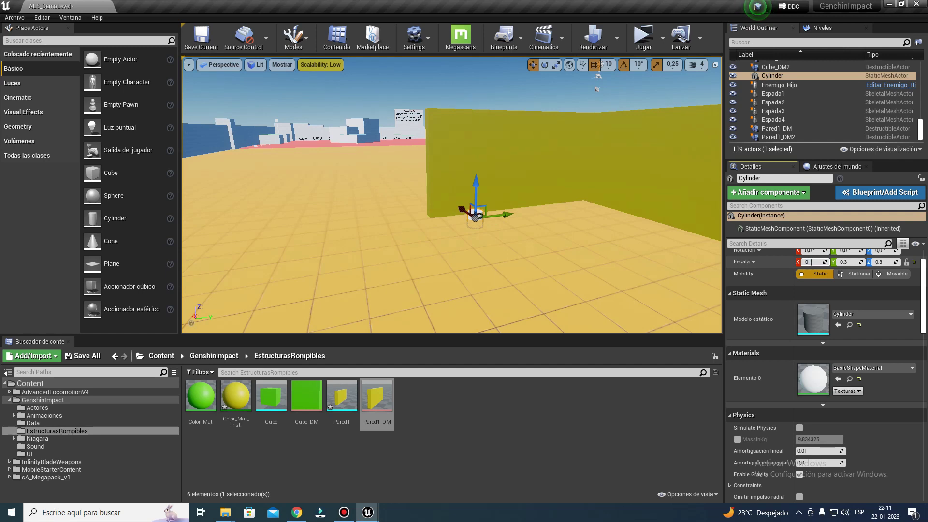
type("10")
key("Return")
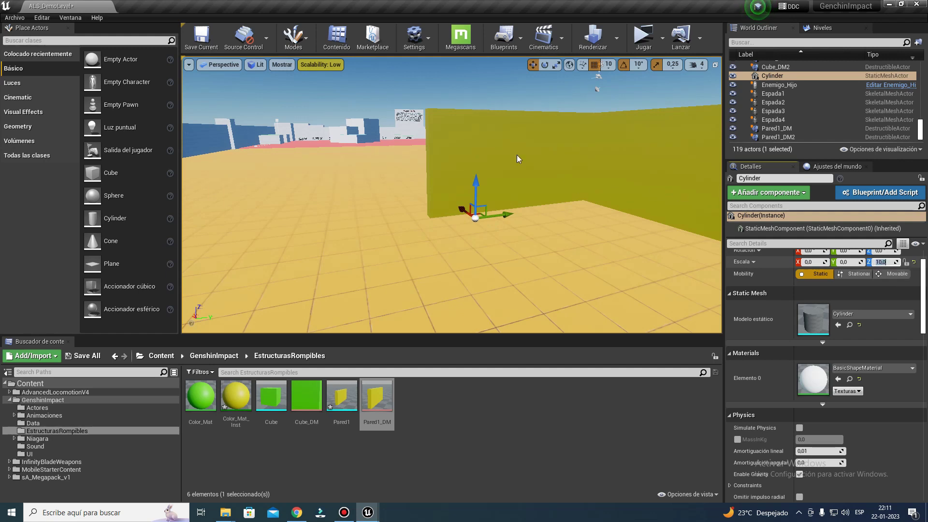
left_click_drag(477, 182, 484, 145)
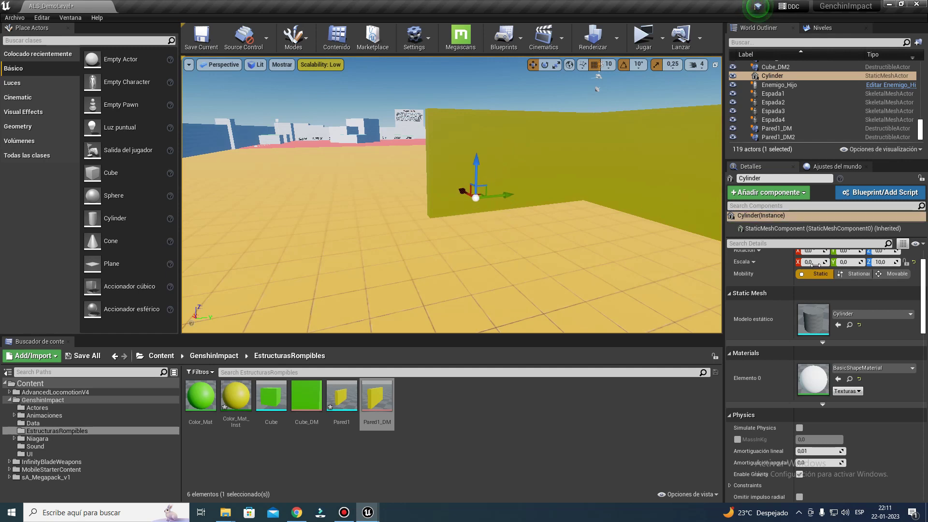
type("1")
left_click(846, 262)
type("1")
key("Return")
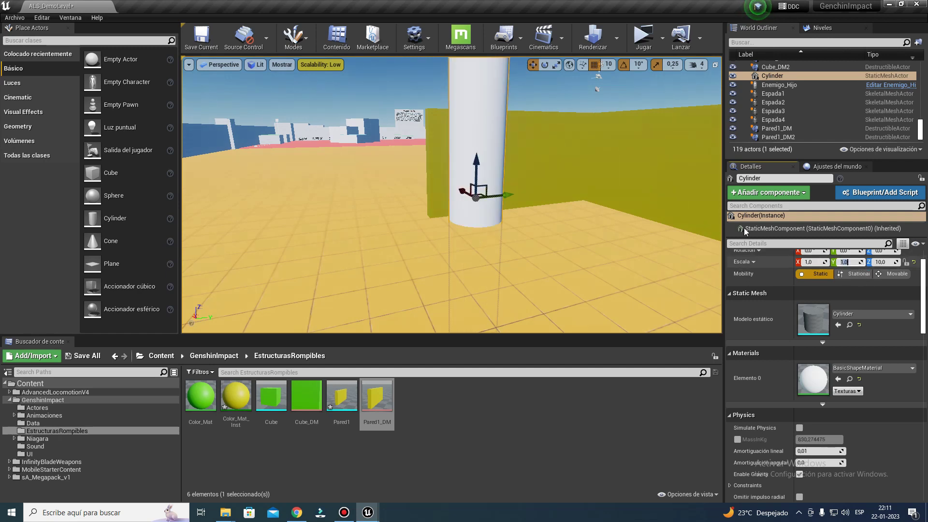
Step: Try cylinder Z scales of 1,0, 1,5 and 1,6
left_click(889, 262)
type("1")
key("Return")
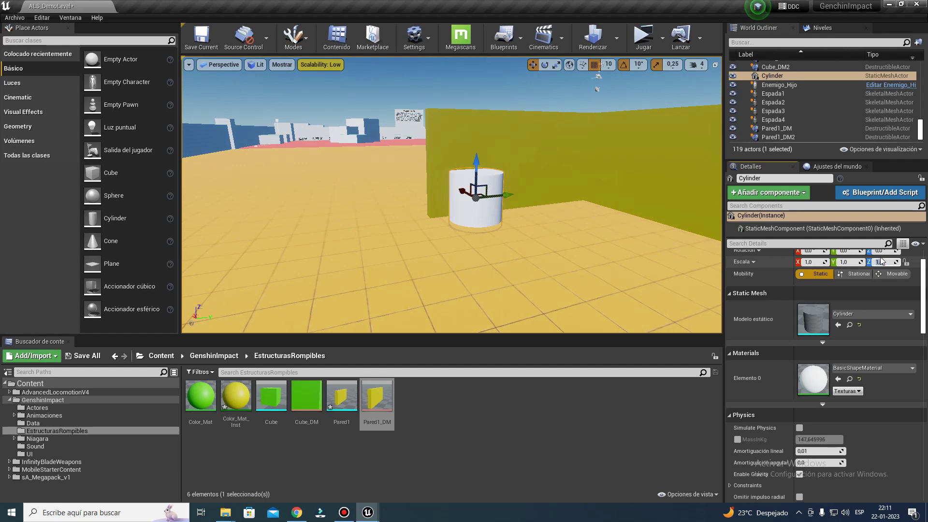
type("1")
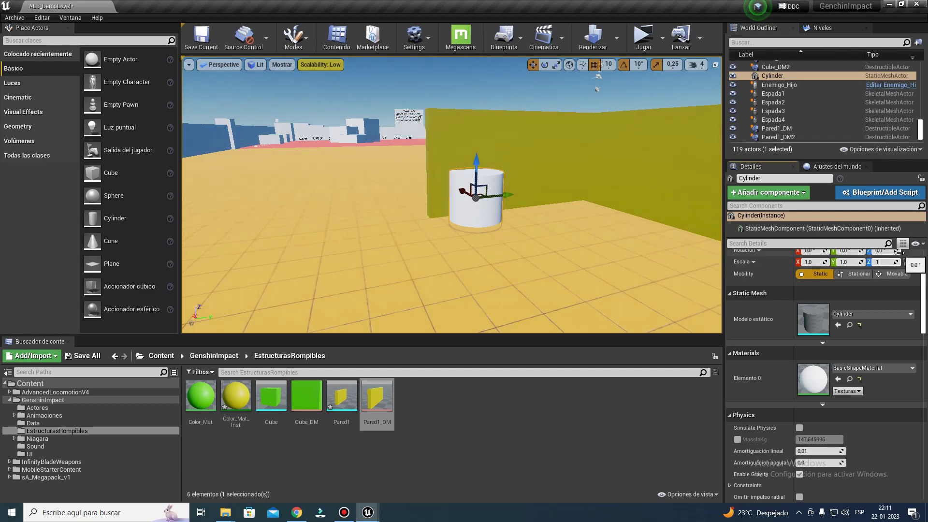
type(",5")
key("Return")
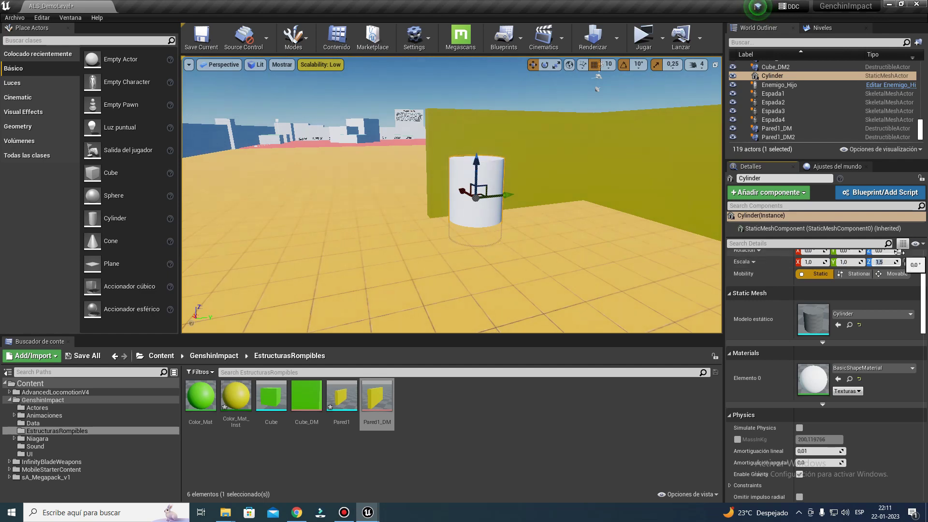
type(",6")
key("Return")
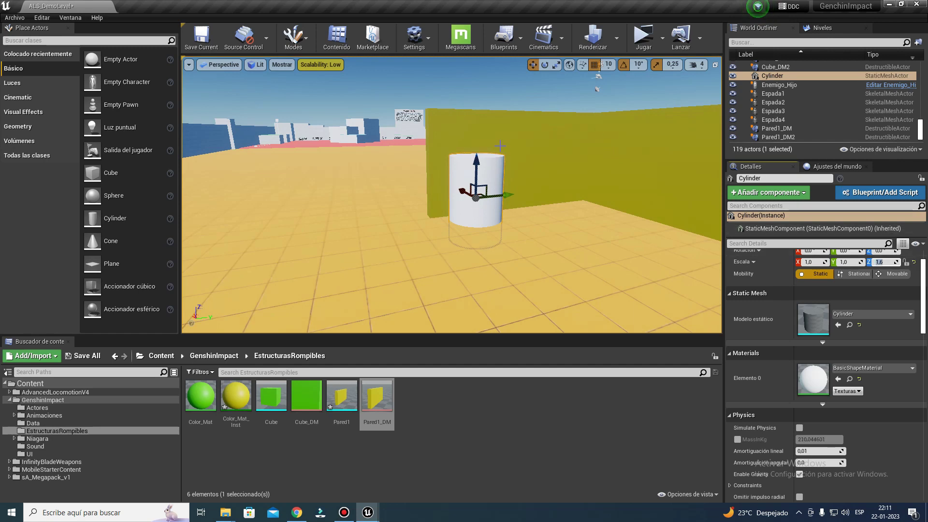
Step: Align the cylinder's base with the floor and commit a Z scale of 2,0
left_click_drag(478, 163, 489, 127)
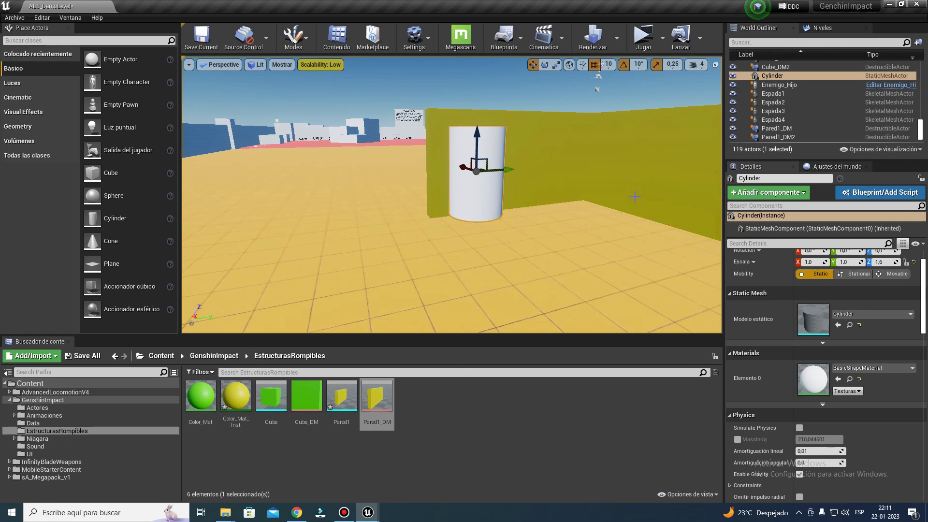
left_click_drag(476, 141, 476, 145)
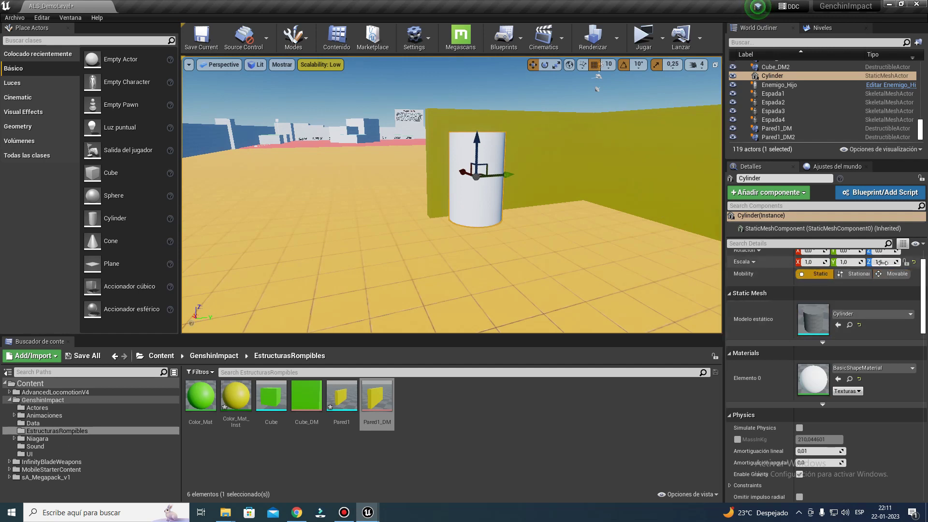
type("2")
key("Return")
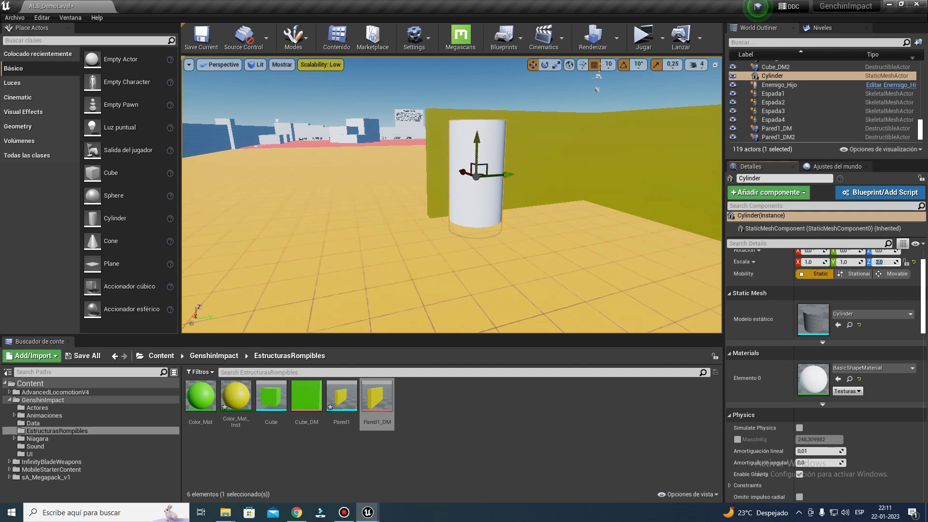
left_click(479, 100)
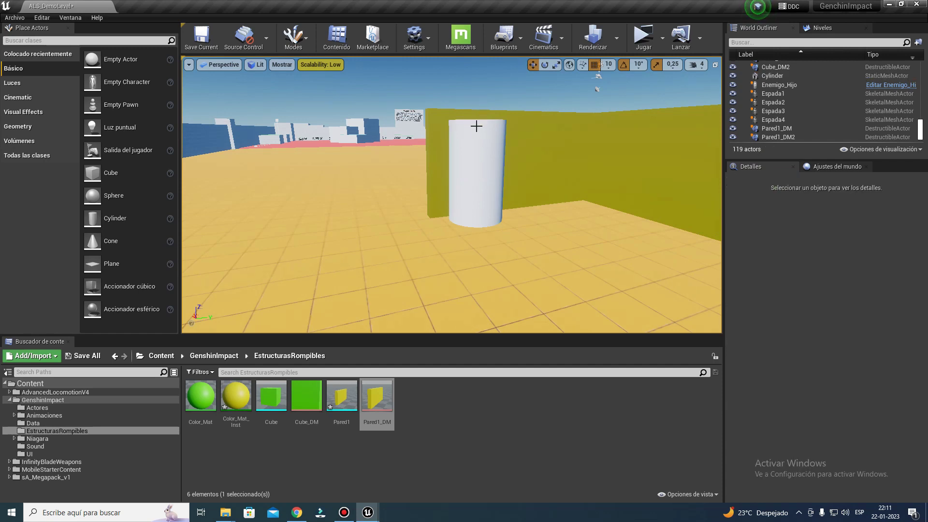
left_click(475, 132)
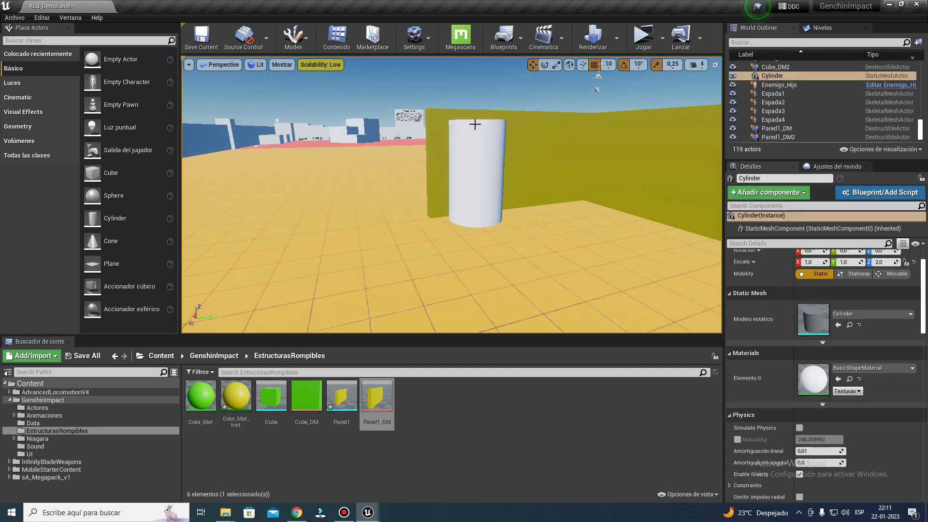
Step: Lift the cylinder slightly and set its X and Y scale to 0,2, forming a thin pole
left_click_drag(479, 137, 504, 105)
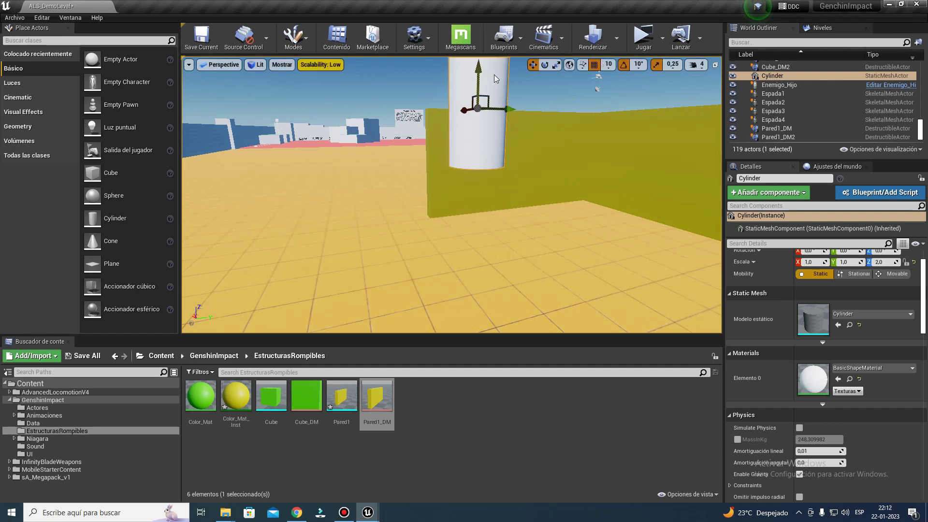
left_click(808, 262)
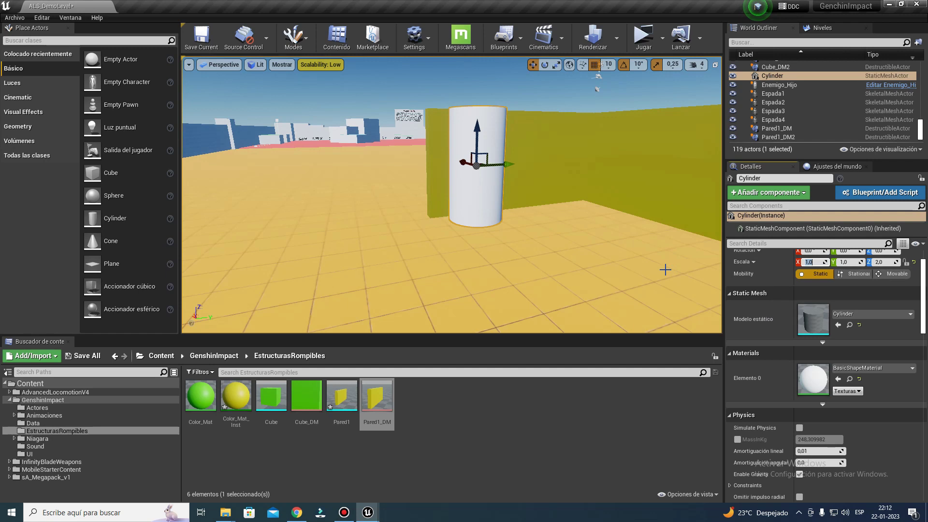
type("0,2")
key("Return")
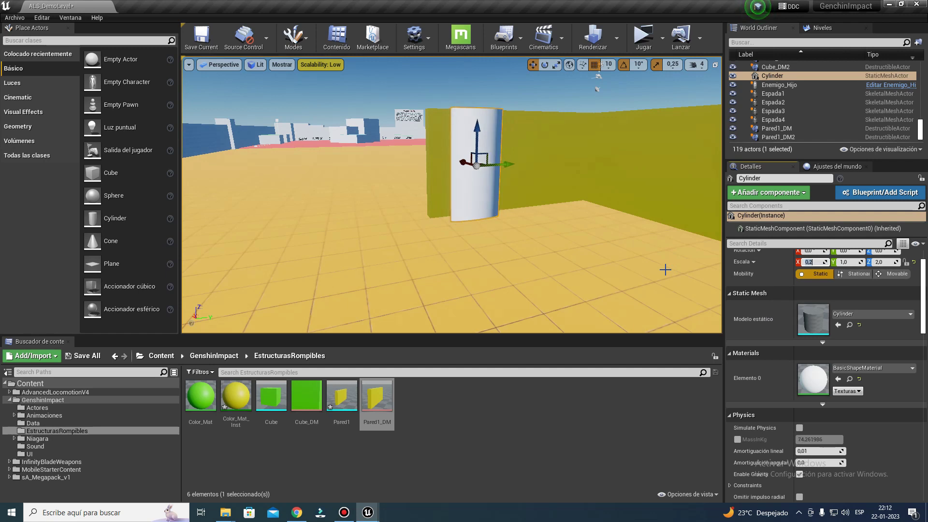
left_click(846, 261)
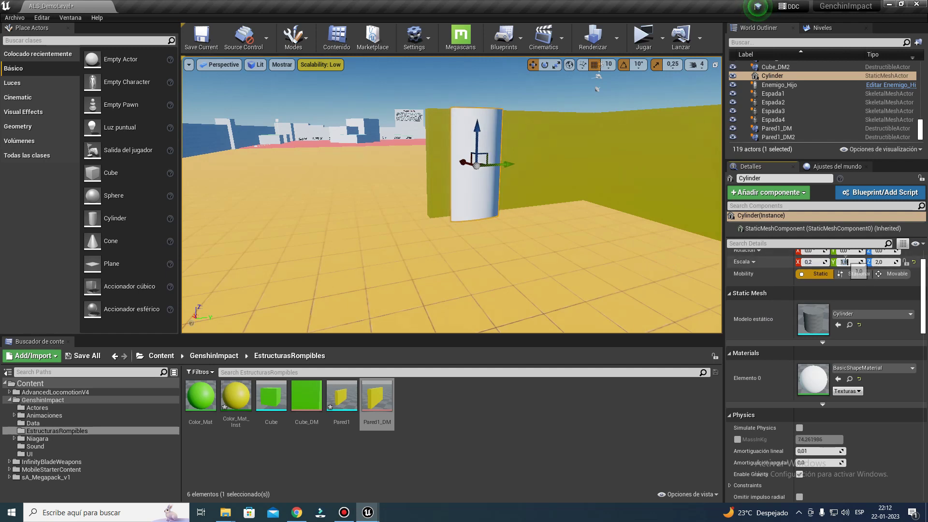
type("0,2")
key("Return")
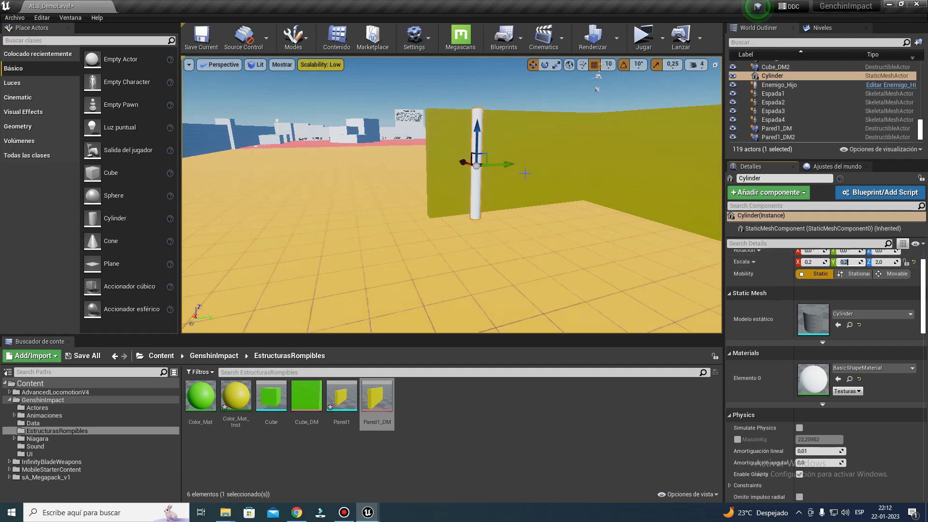
right_click_drag(451, 218, 452, 290)
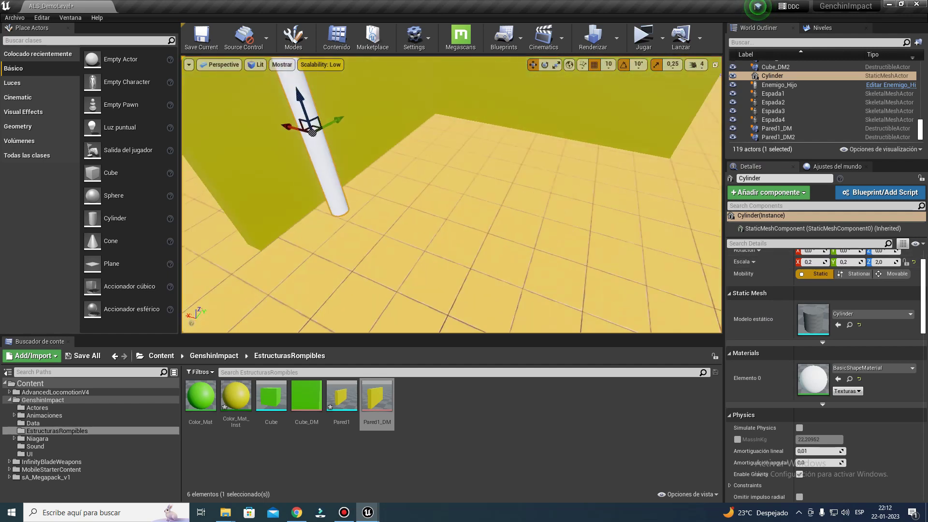
Step: Slide the pole into the yellow wall and thin it to 0,1 X and Y scale
right_click_drag(452, 218, 452, 193)
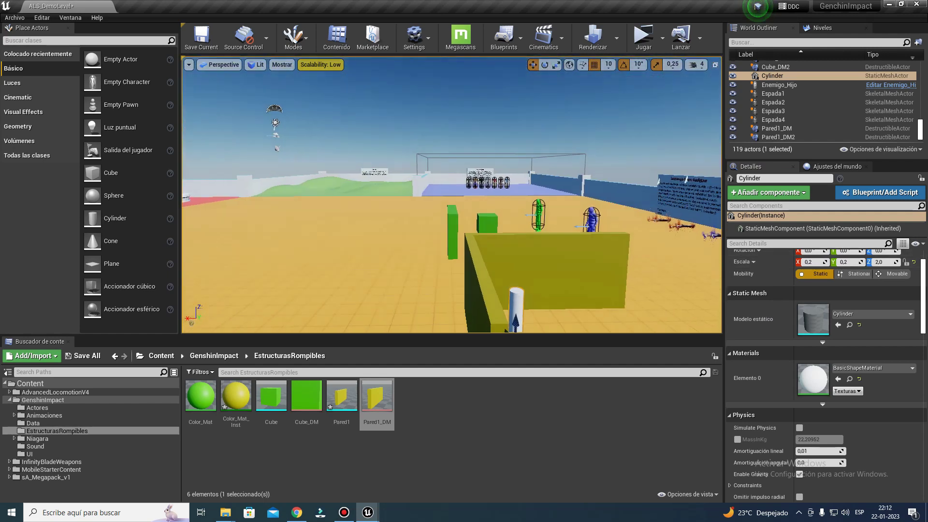
right_click_drag(452, 218, 435, 169)
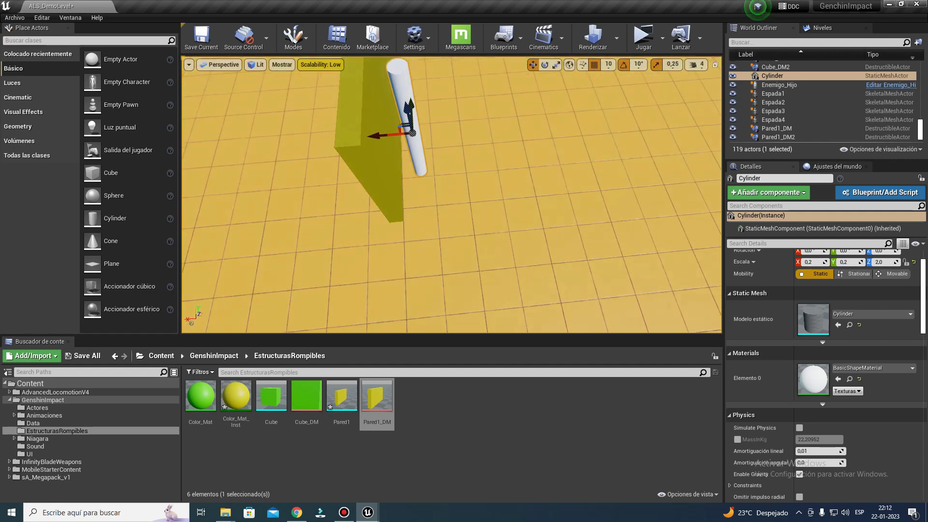
right_click_drag(452, 217, 556, 179)
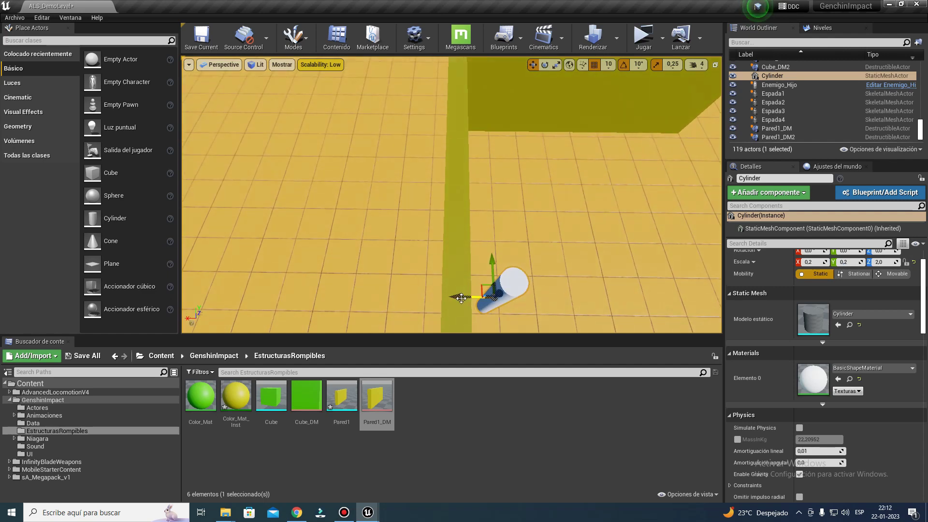
left_click_drag(448, 301, 409, 303)
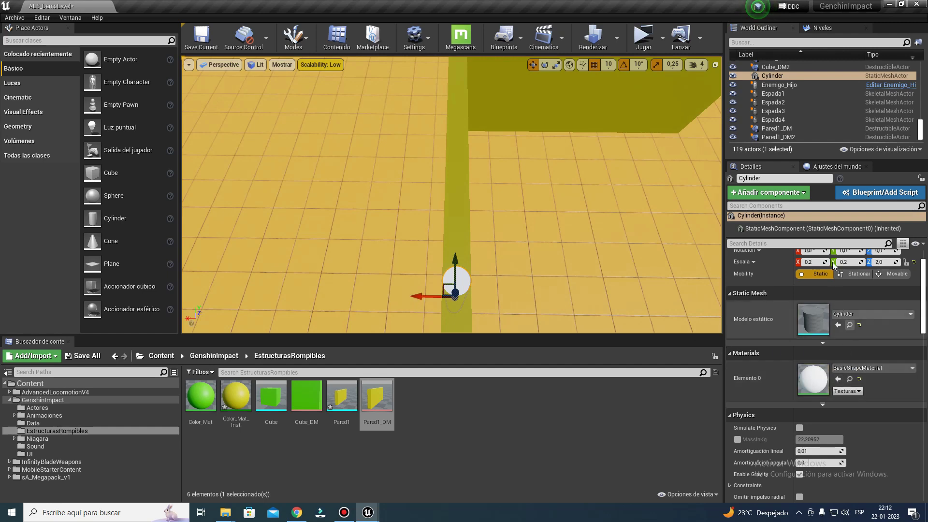
left_click(814, 262)
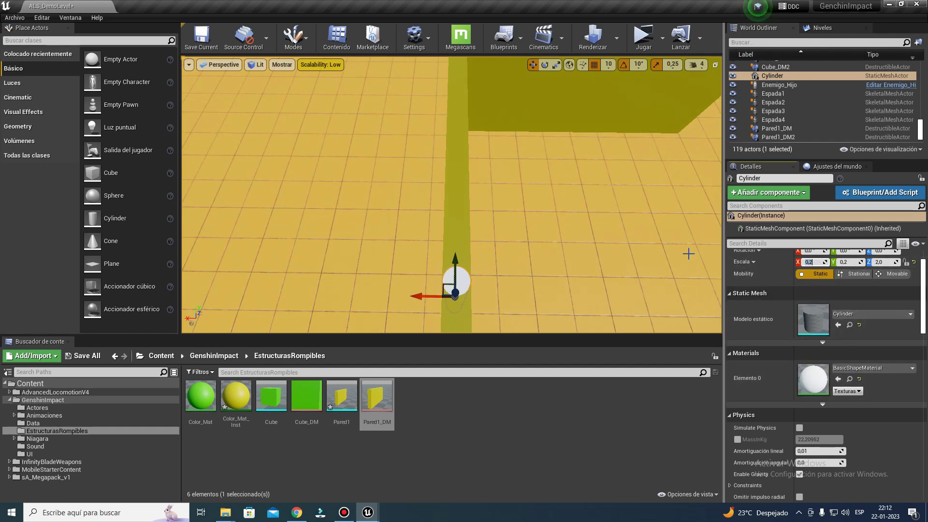
type("01")
key("Return")
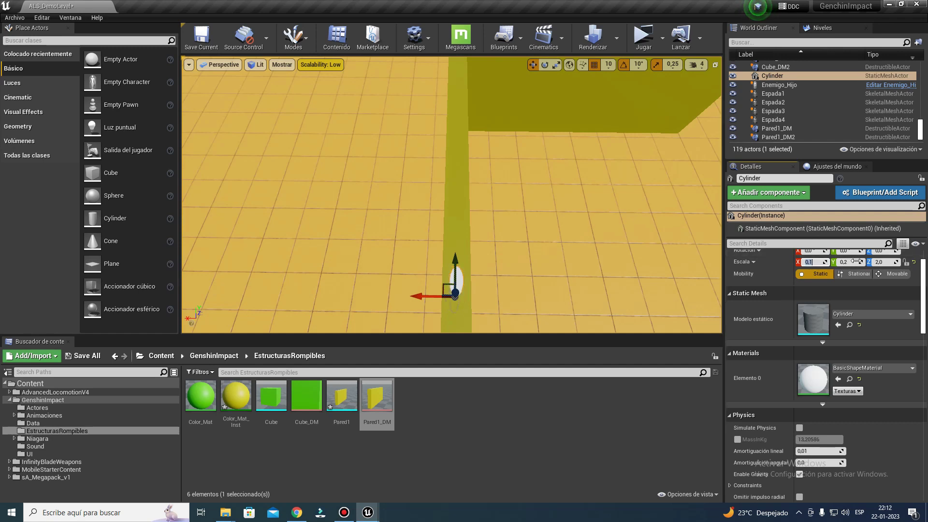
left_click(856, 262)
type(",1")
key("Return")
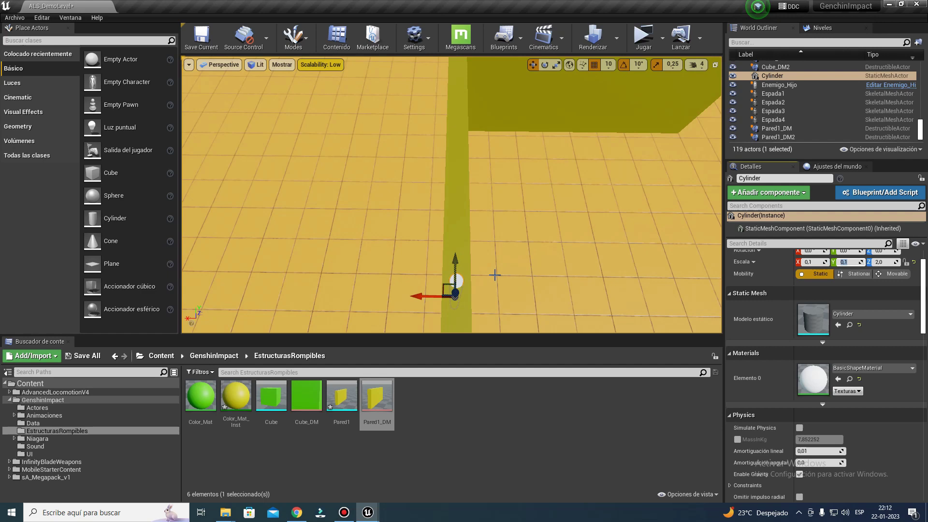
Step: Lower the pole into the wall and Alt-drag a duplicate as a second support
right_click_drag(495, 274, 494, 291)
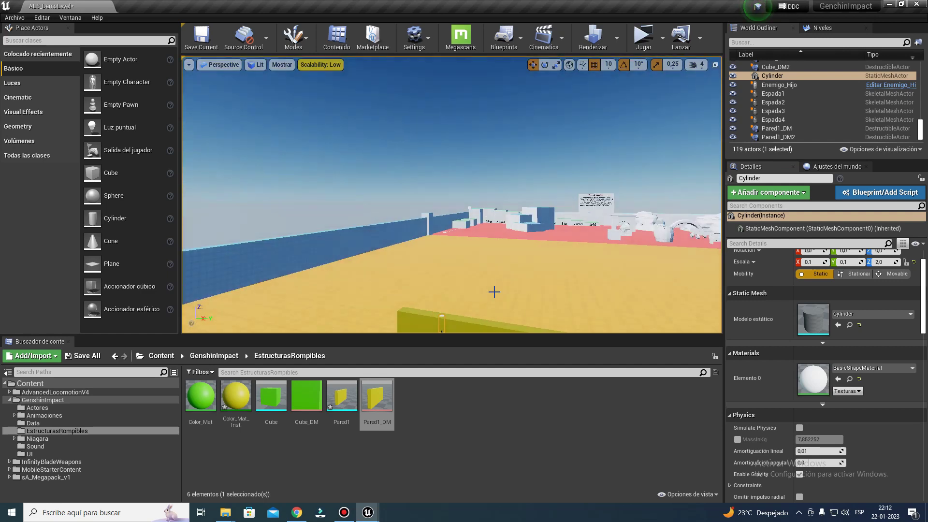
right_click_drag(494, 292, 494, 309)
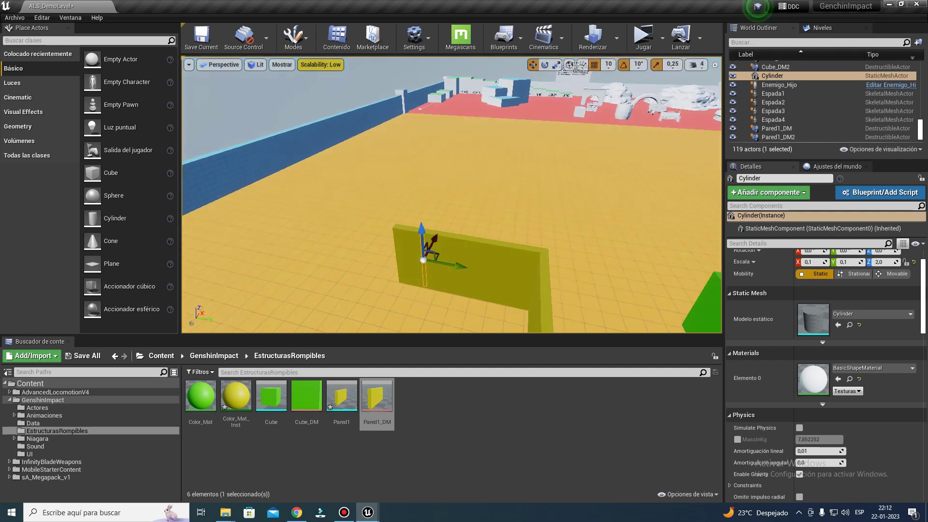
right_click_drag(494, 310, 476, 182)
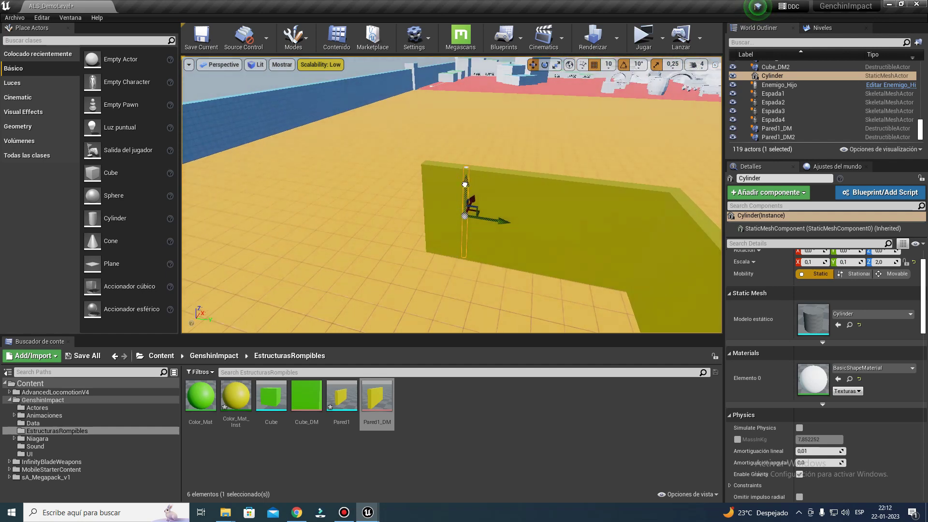
left_click_drag(465, 185, 464, 187)
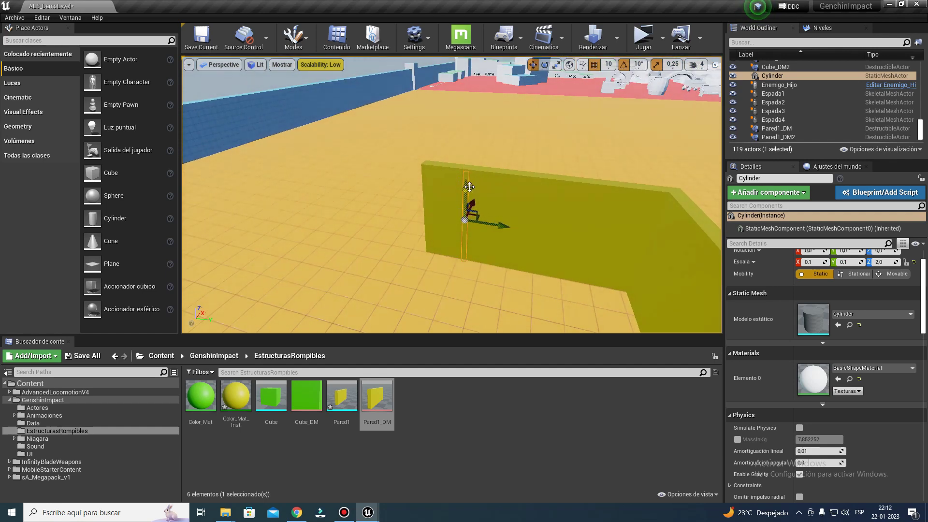
left_click_drag(504, 225, 613, 238, "alt")
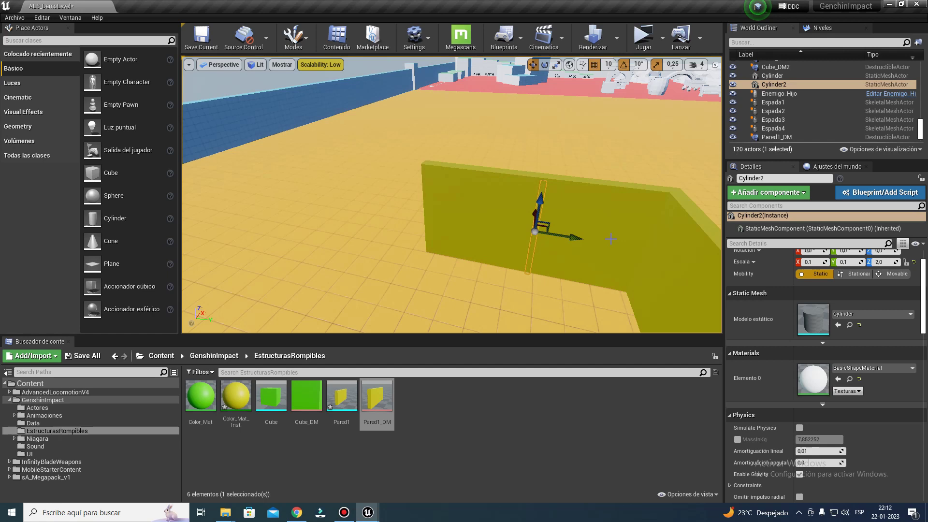
Step: Alt-drag a third pole, Cylinder3, into place at the wall corner and start a play preview
mouse_move(604, 239)
left_mouse_down("alt")
mouse_move(548, 241)
mouse_move(643, 232)
mouse_move(714, 240)
left_mouse_up("alt")
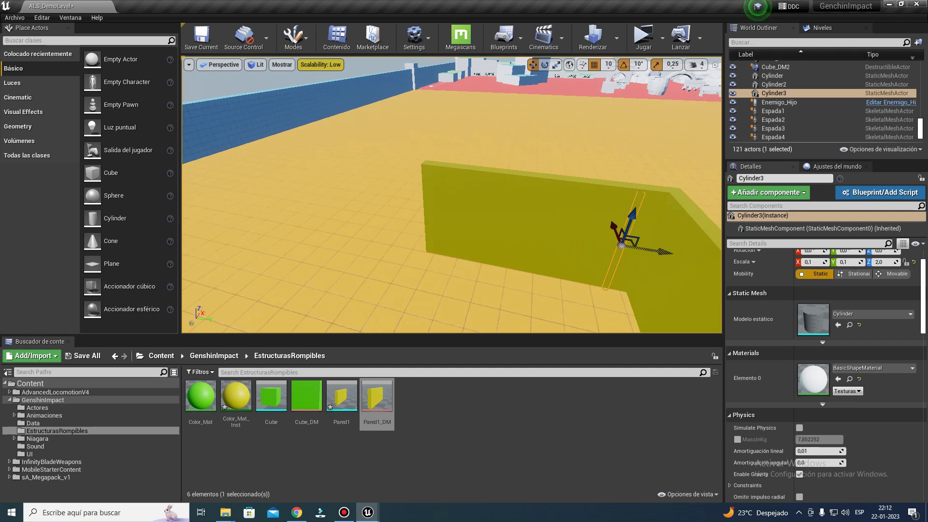
key("f")
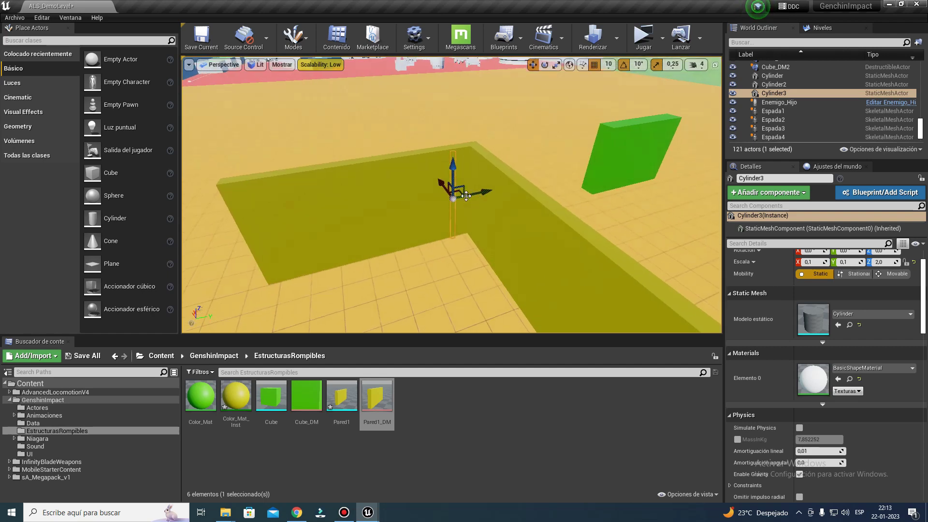
left_click_drag(484, 194, 493, 194)
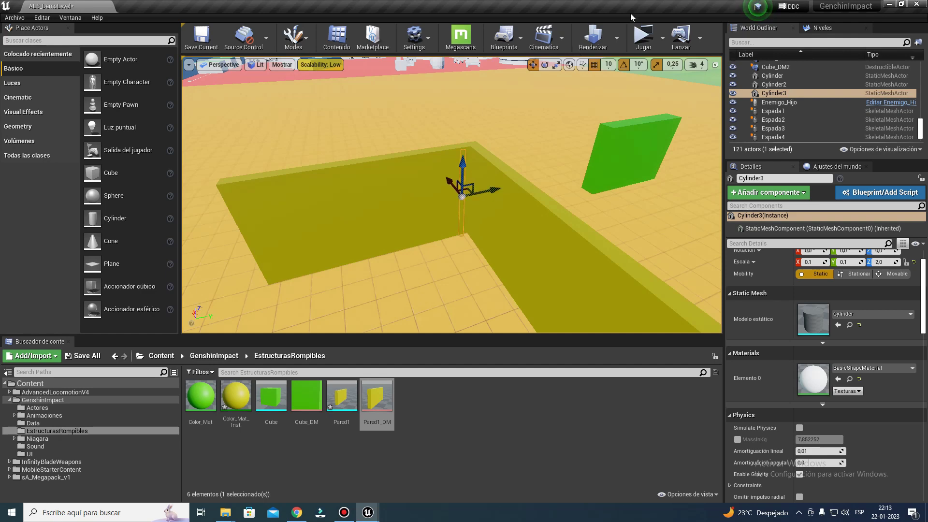
left_click(644, 37)
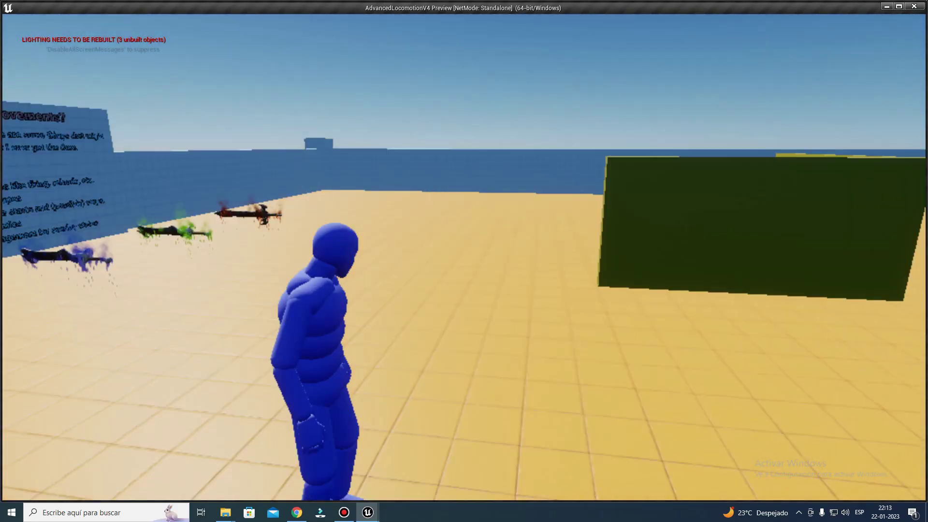
Step: Run to the walls, equip the rifle, aim and shoot two holes in the yellow wall, then stop play
key("w")
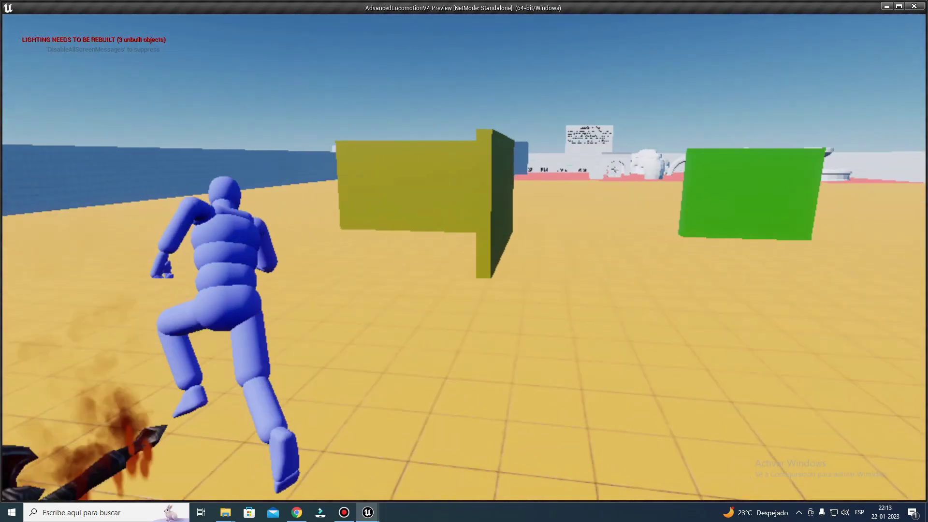
key("q")
scroll(464, 261, "down", 3)
scroll(464, 261, "down", 3)
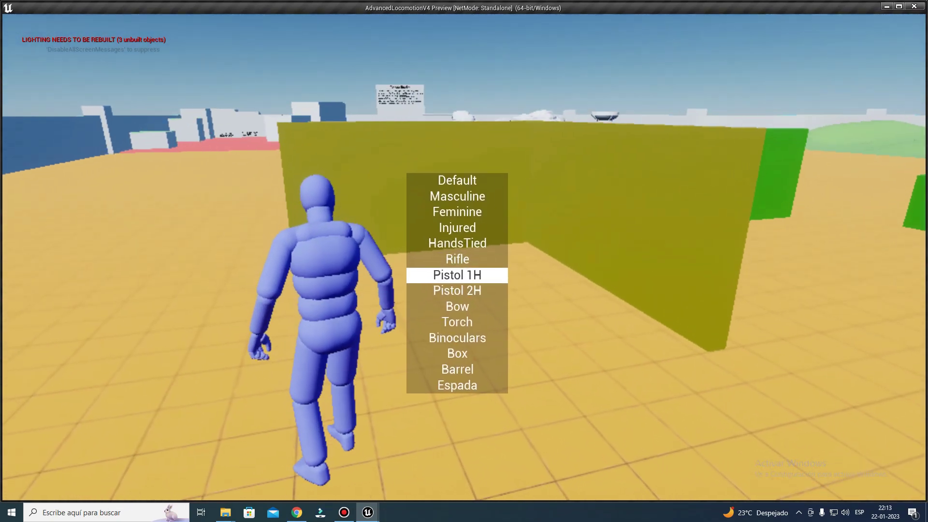
scroll(464, 261, "up", 1)
right_click(464, 261)
left_click(464, 261)
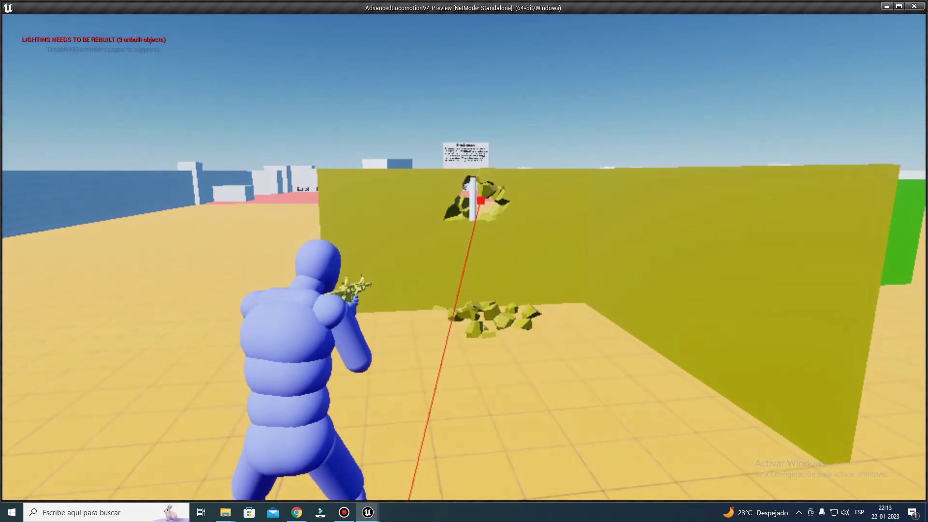
left_click(464, 261)
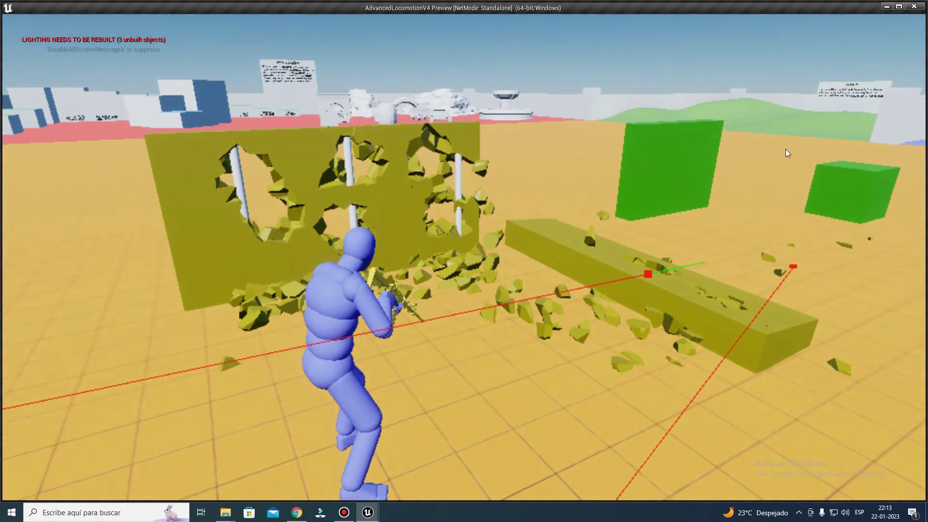
key("Escape")
Step: Open the character Blueprint and play-test the rifle against the yellow wall
left_click(372, 516)
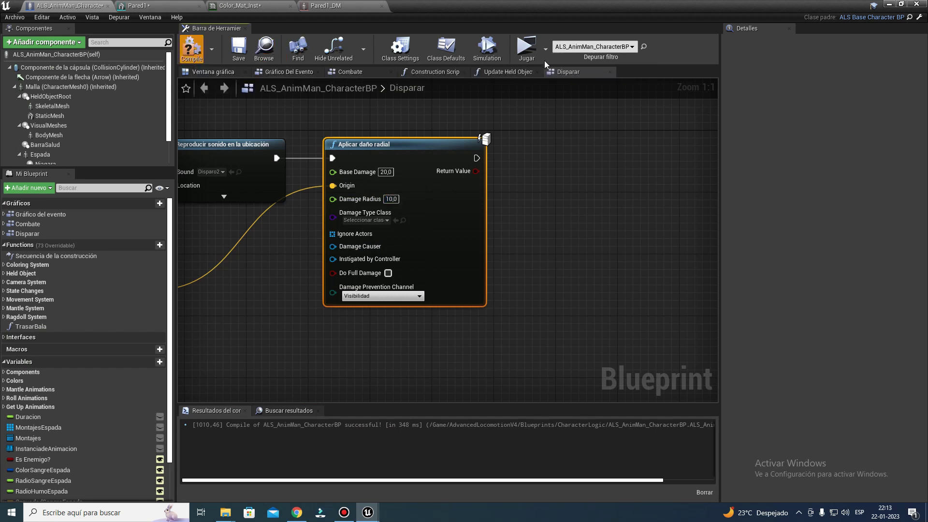
left_click(528, 49)
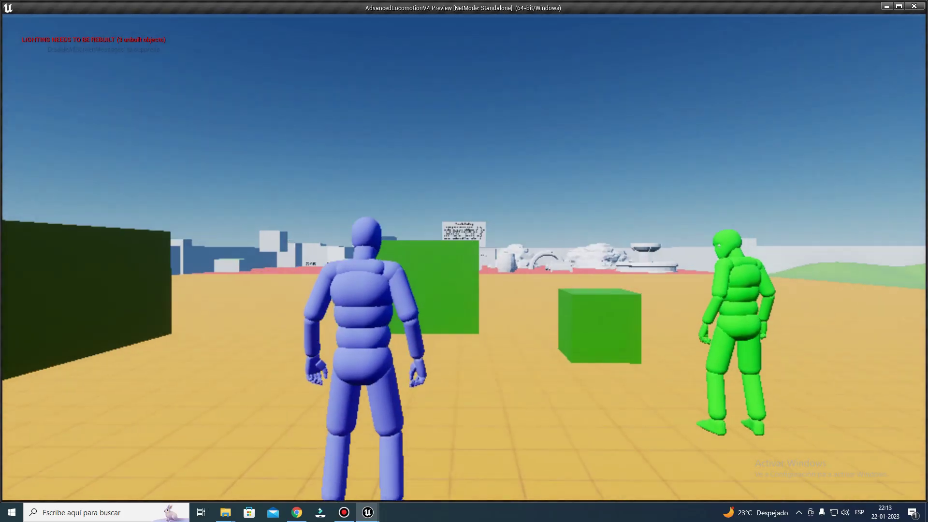
key("q")
scroll(464, 261, "down", 1)
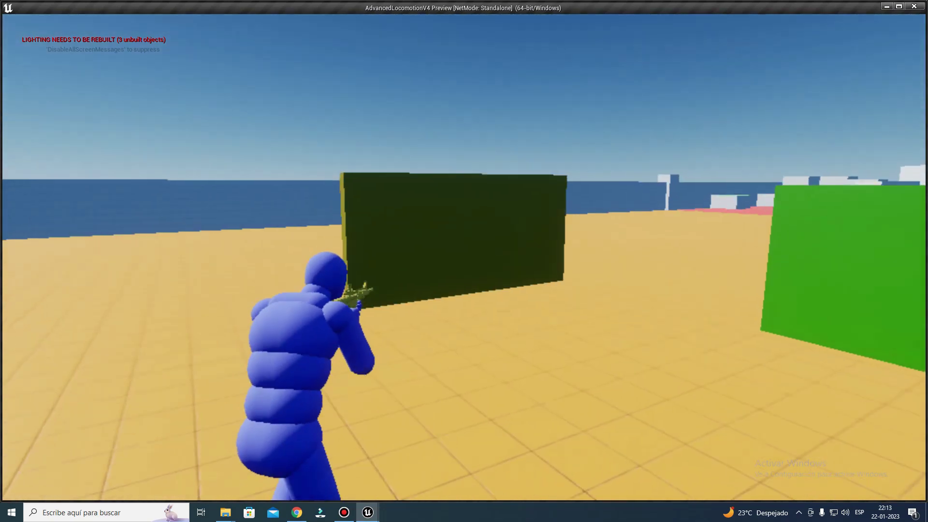
left_click(464, 261)
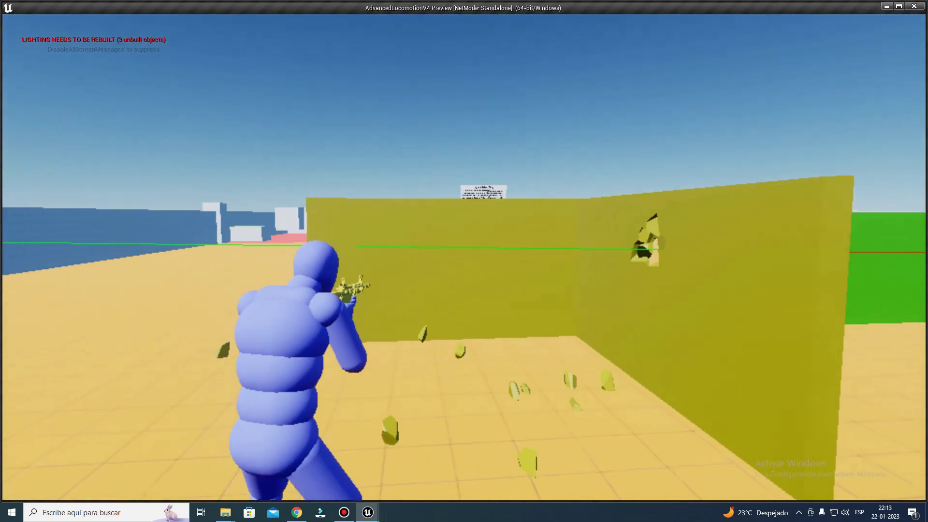
left_click(464, 261)
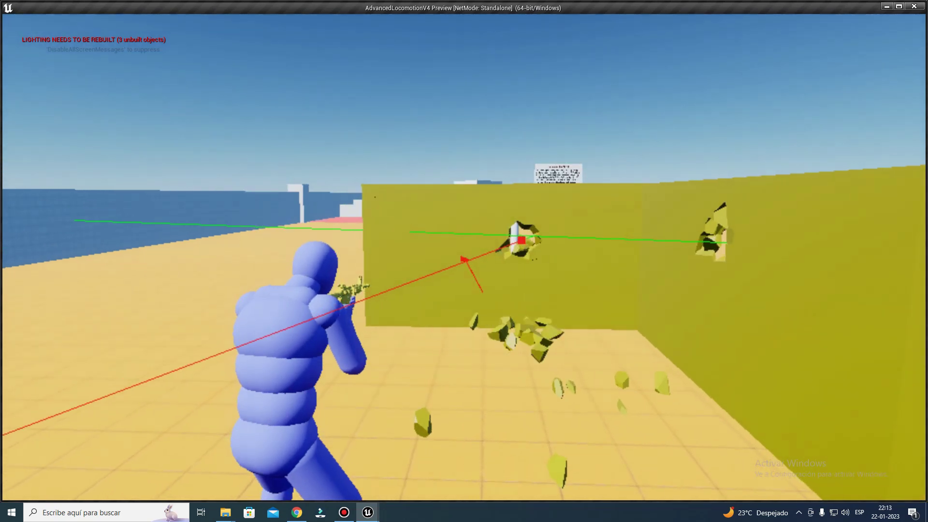
left_click(464, 261)
key("Escape")
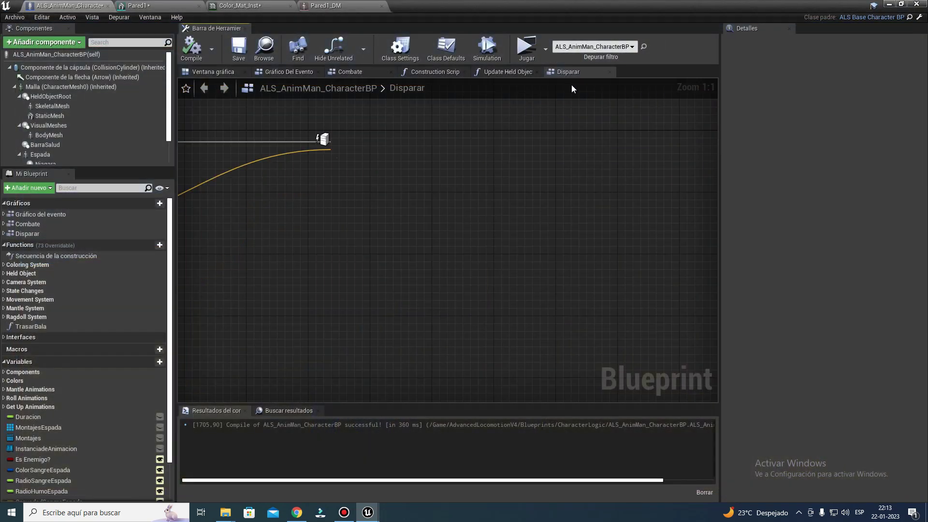
Step: Set Aplicar daño radial's Base Damage to 10,0 and start a new preview with Alt+P
left_click(387, 174)
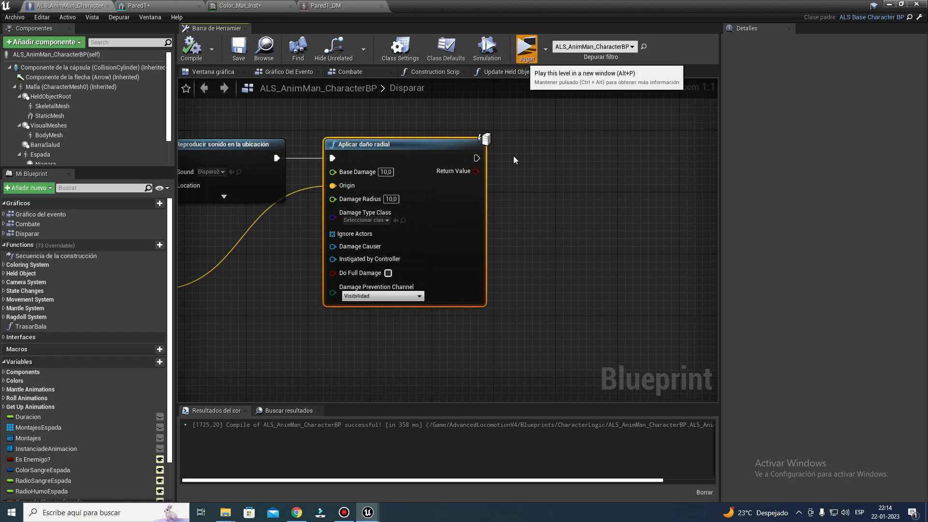
key("alt+p")
key("q")
scroll(464, 261, "down", 2)
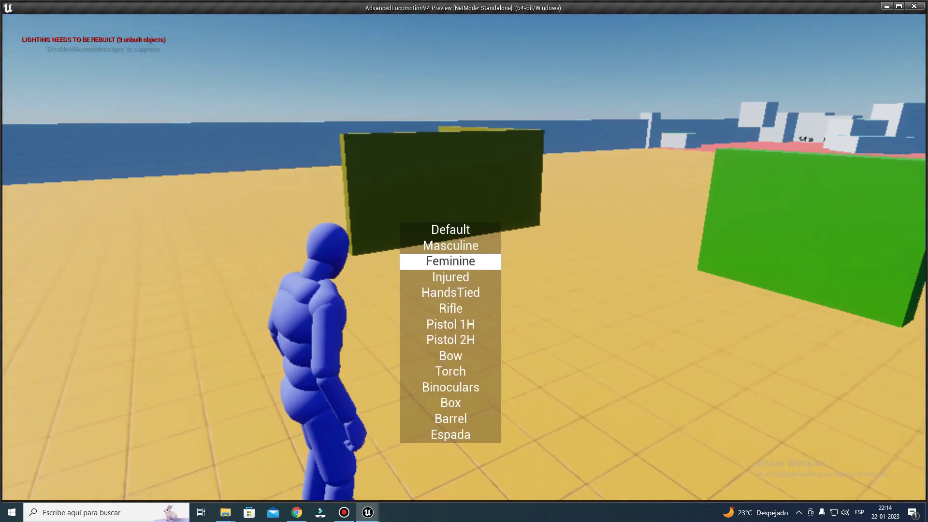
Step: Equip the Rifle and fire repeated shots to punch holes in the yellow wall
scroll(464, 261, "down", 2)
scroll(464, 261, "down", 1)
right_click(464, 261)
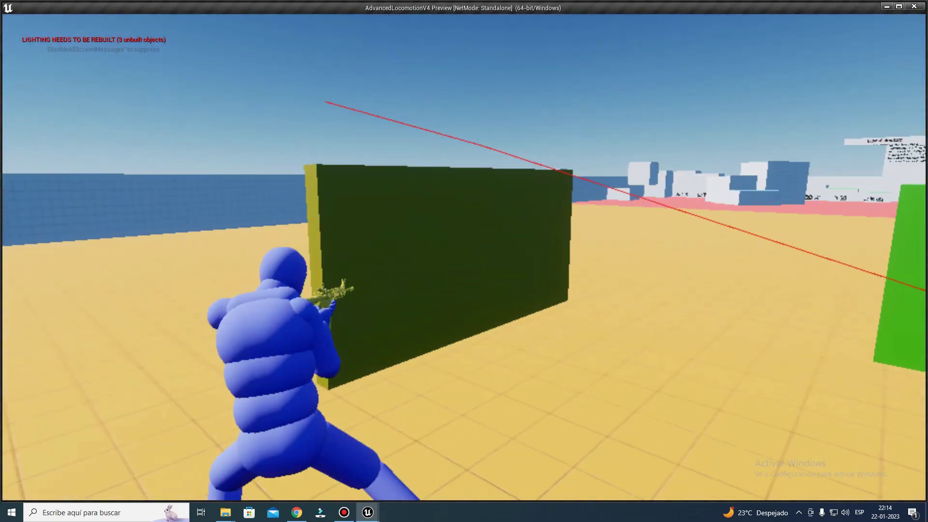
left_click(464, 261)
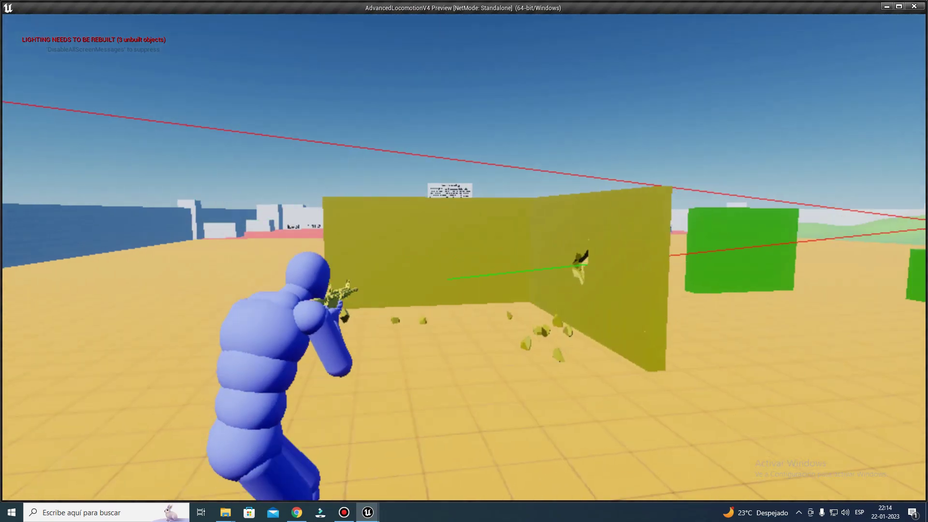
left_click(464, 261)
left_click(464, 261)
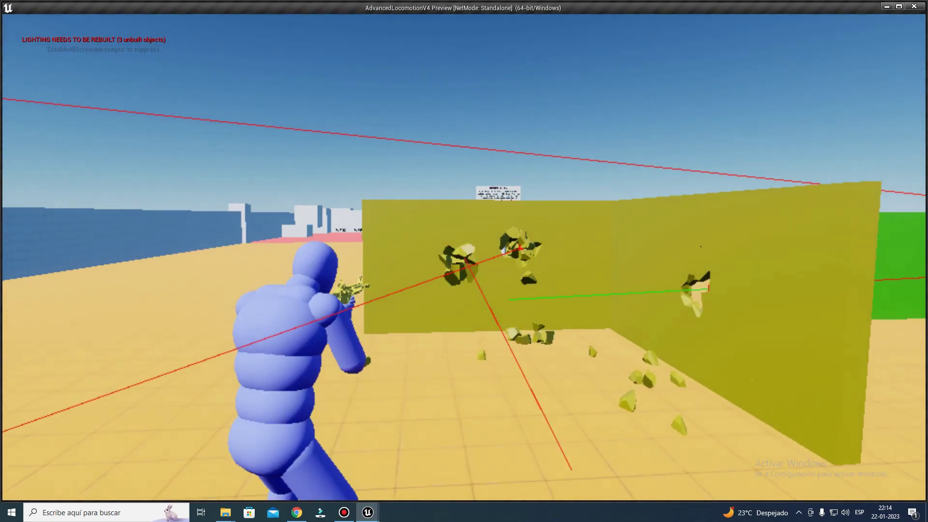
left_click(464, 261)
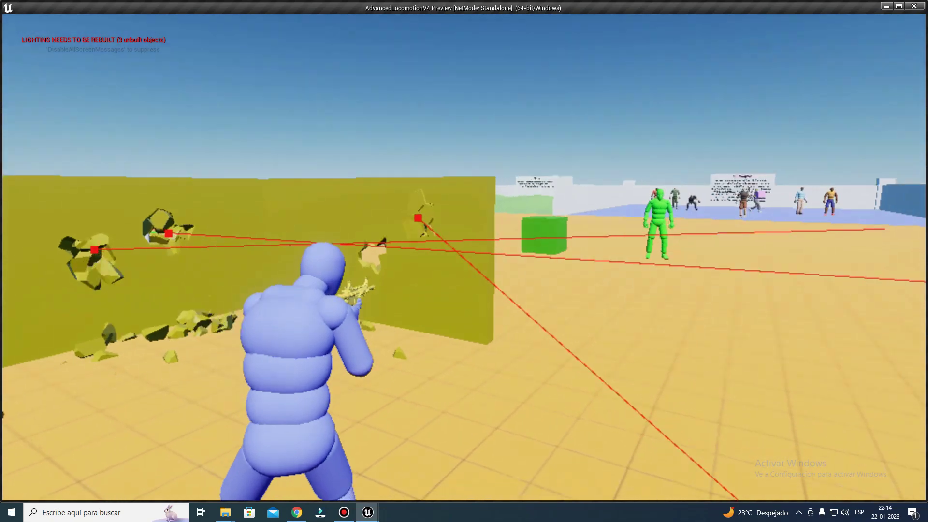
left_click(464, 261)
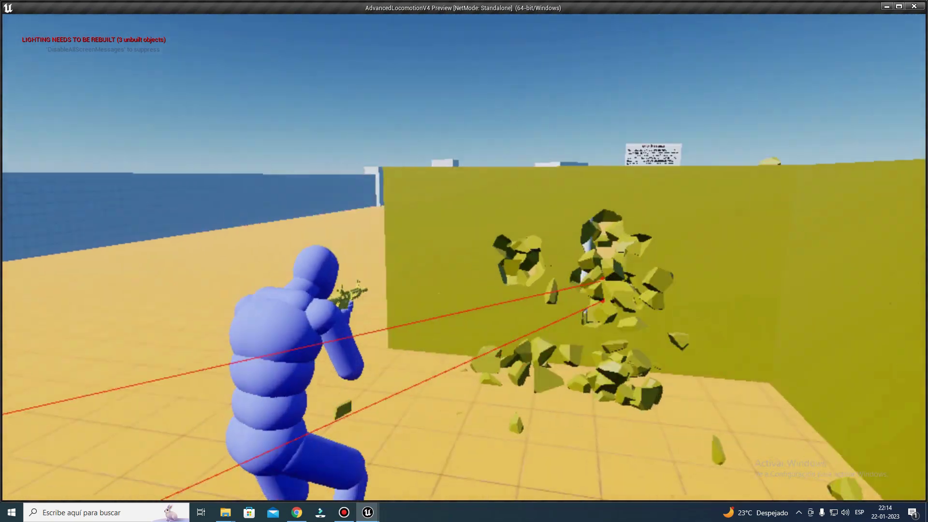
left_click(464, 261)
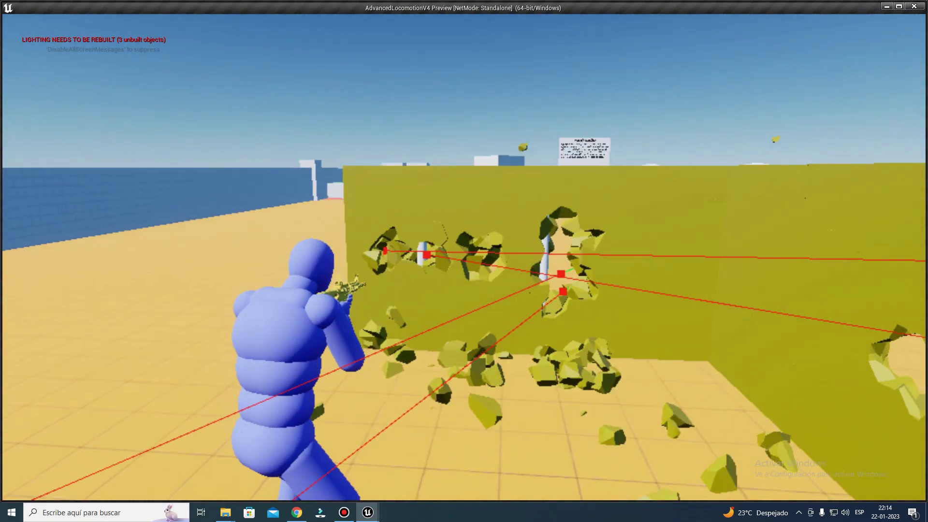
left_click(464, 261)
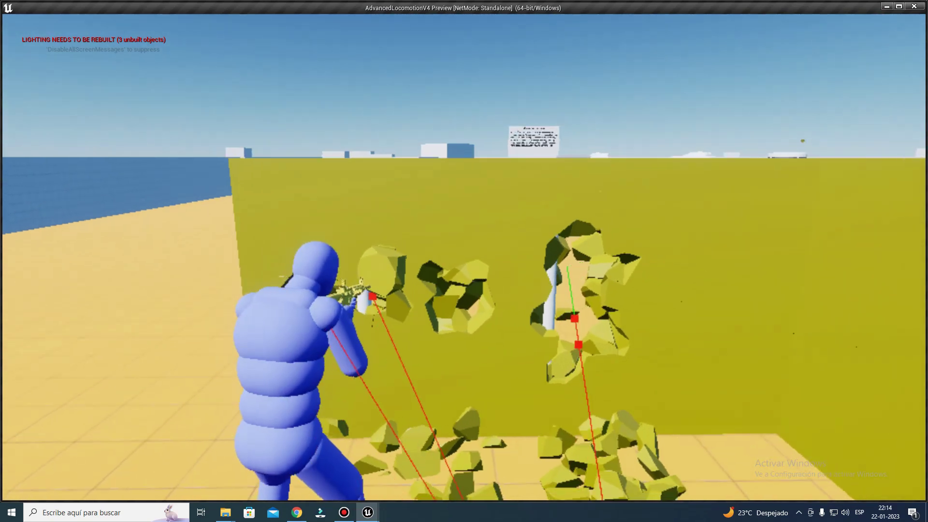
Step: Widen the holes around the support poles, then leave play mode for the character Blueprint
left_click(464, 261)
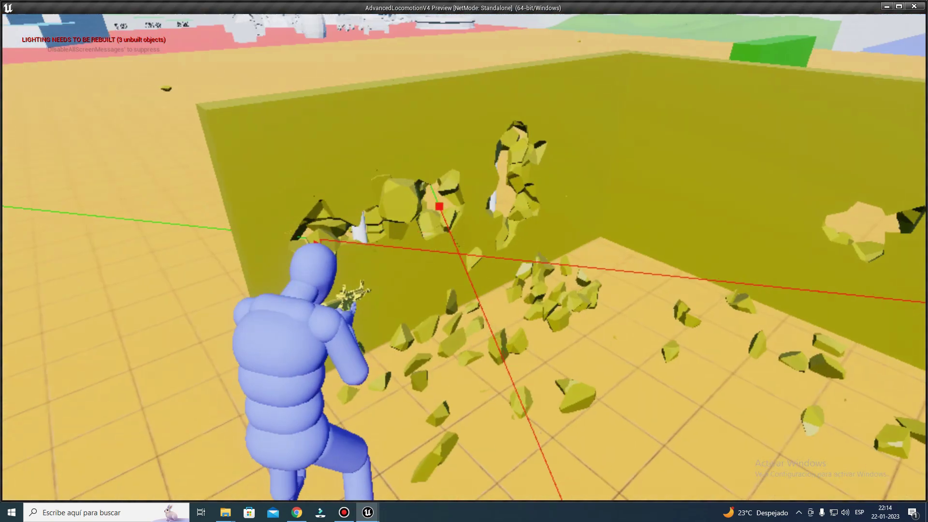
left_click(464, 261)
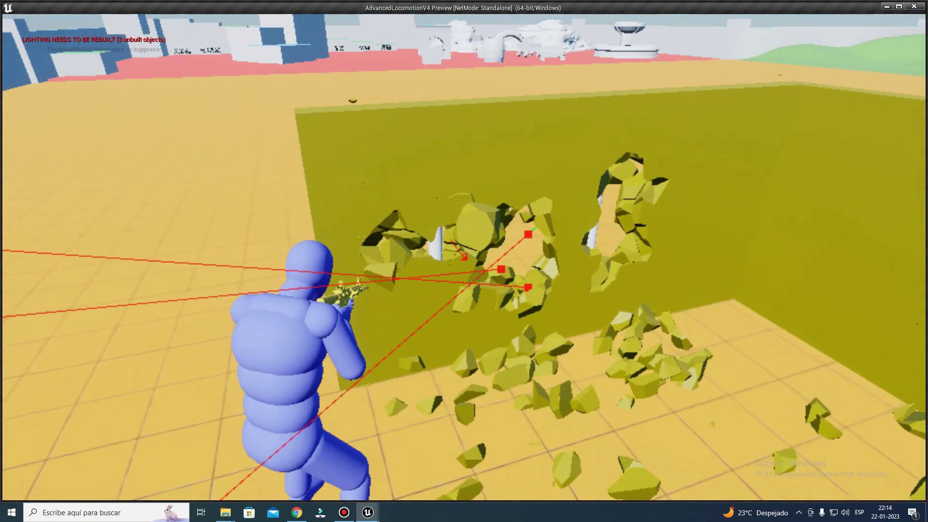
left_click(464, 261)
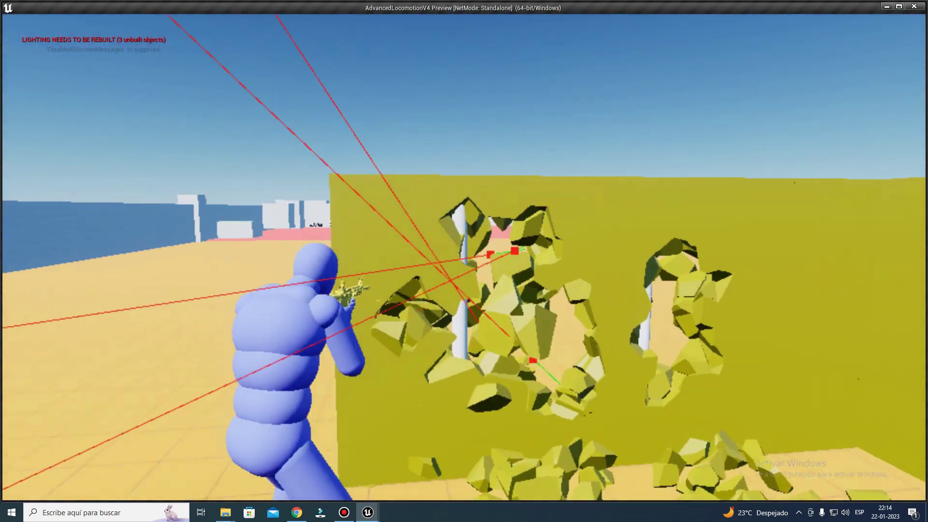
left_click(464, 261)
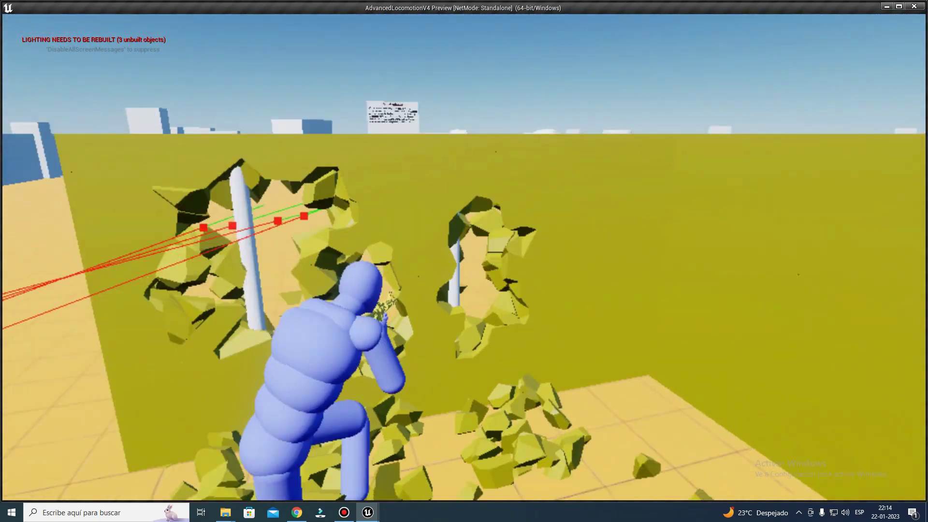
left_click(464, 261)
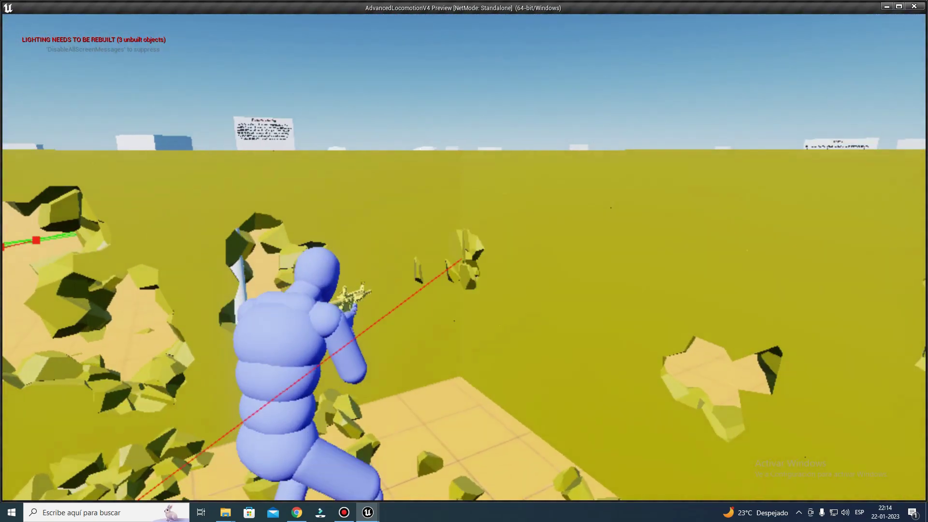
left_click(464, 261)
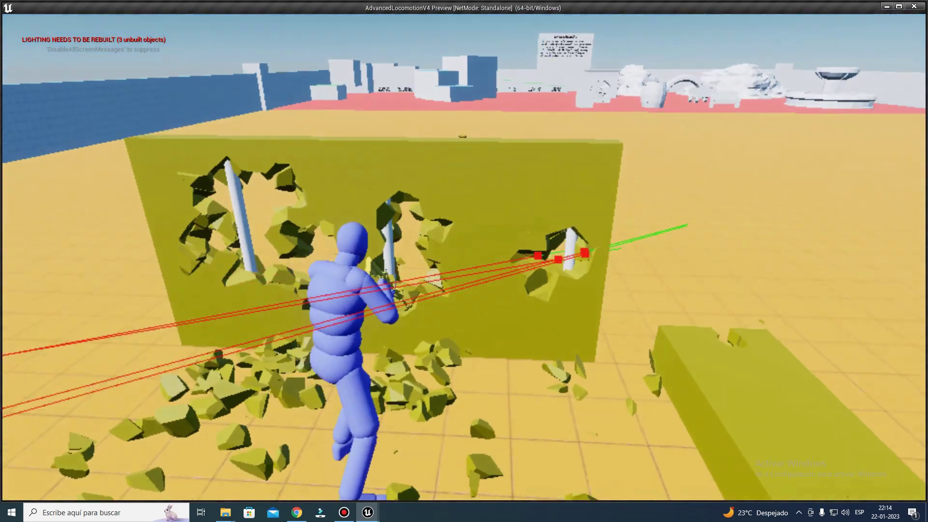
key("space")
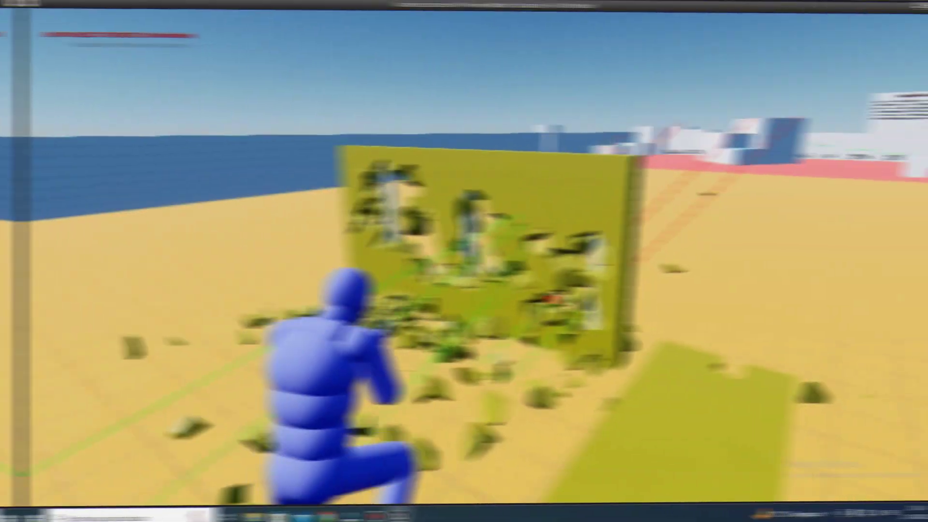
left_click(464, 261)
left_click(464, 261)
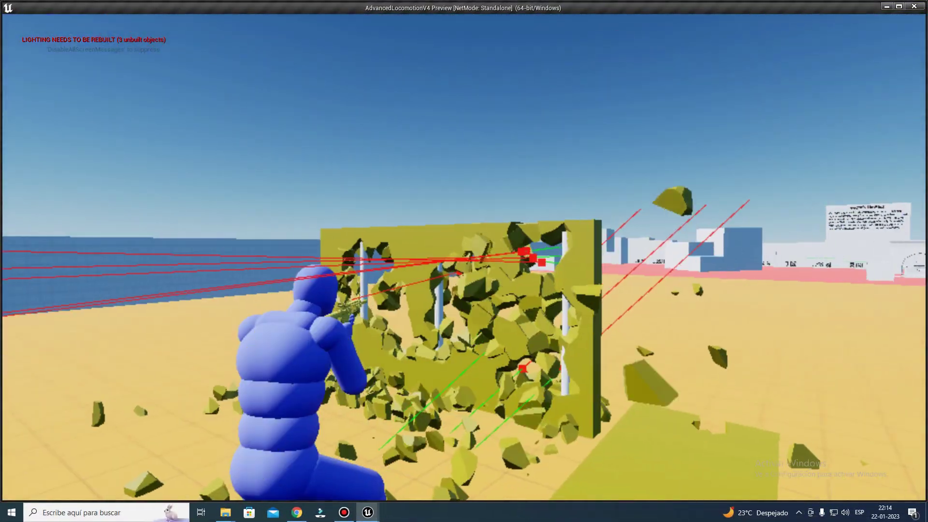
key("alt")
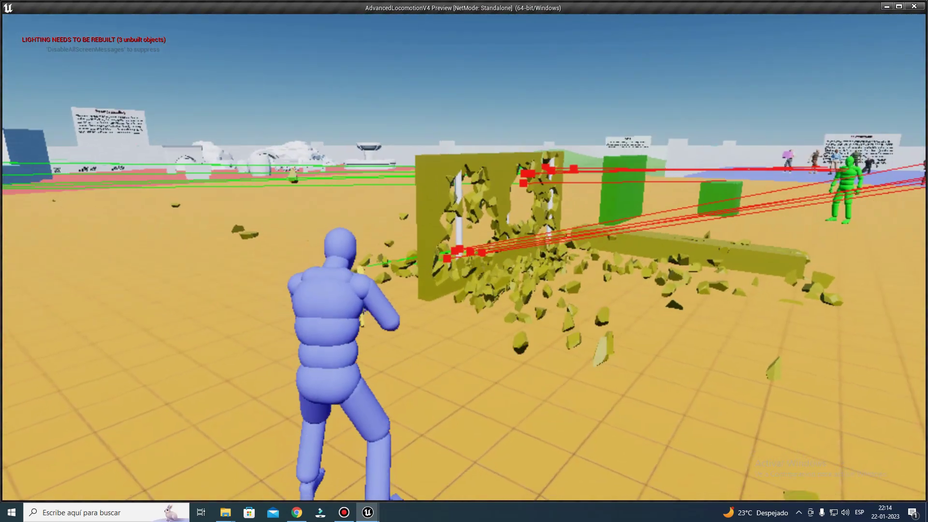
key("alt+Tab")
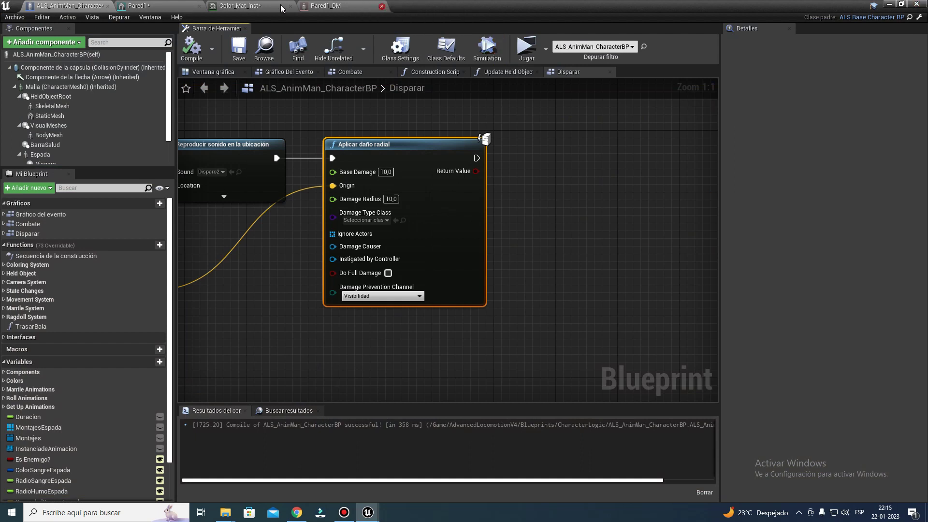
Step: Return to ALS_DemoLevel and save all modified assets along with the level
left_click(908, 6)
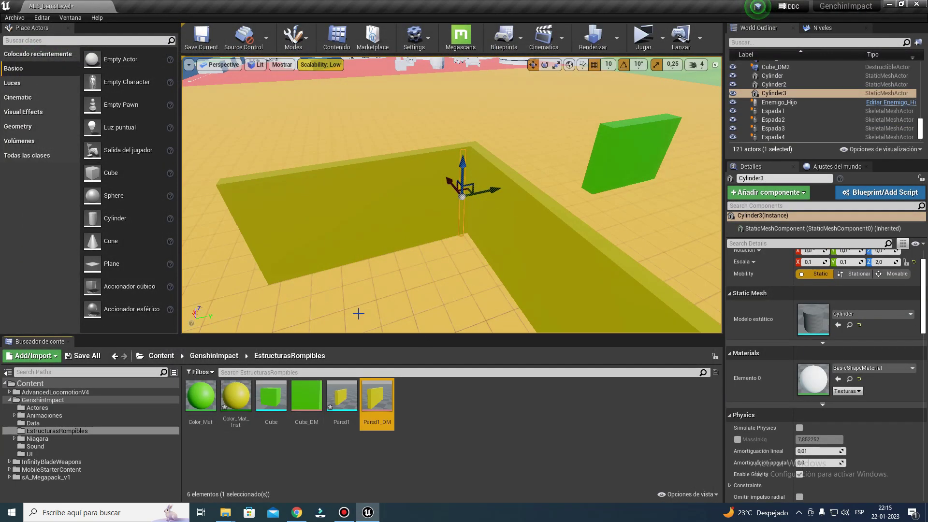
left_click(77, 356)
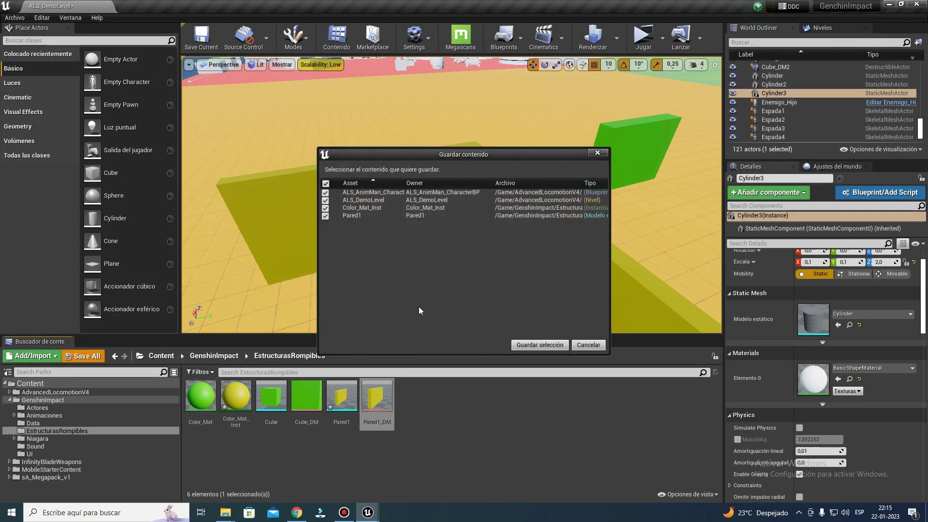
left_click(539, 345)
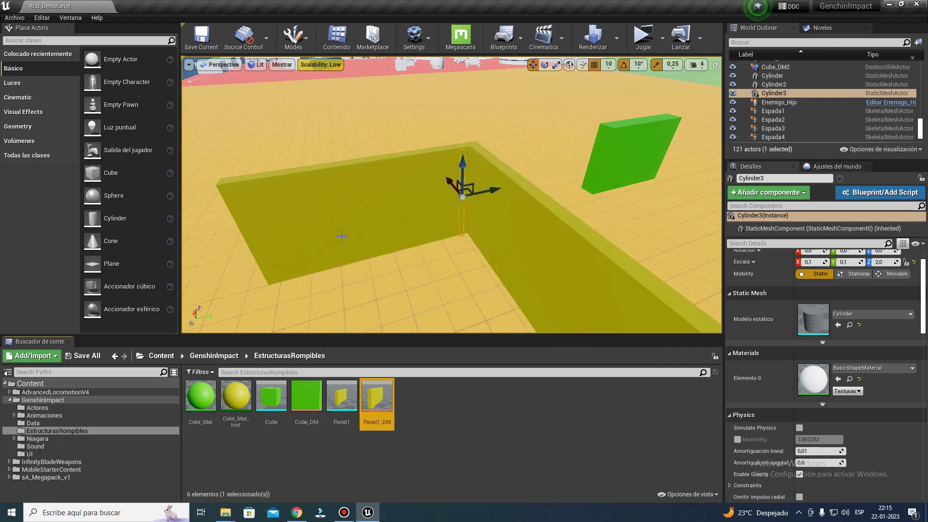
right_click_drag(452, 193, 452, 193)
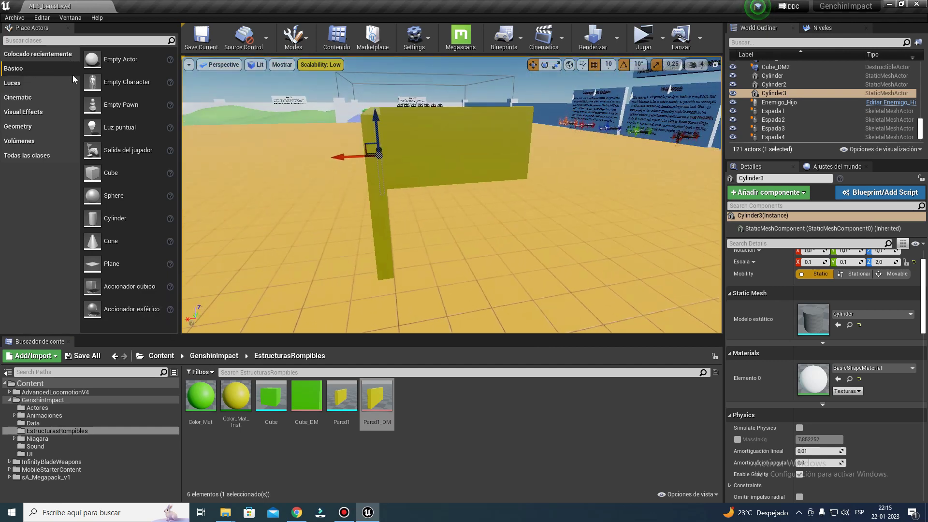
Step: Copy the basic Cone into EstructurasRompibles and create the Cone_DM destructible mesh from it
left_click_drag(111, 240, 456, 241)
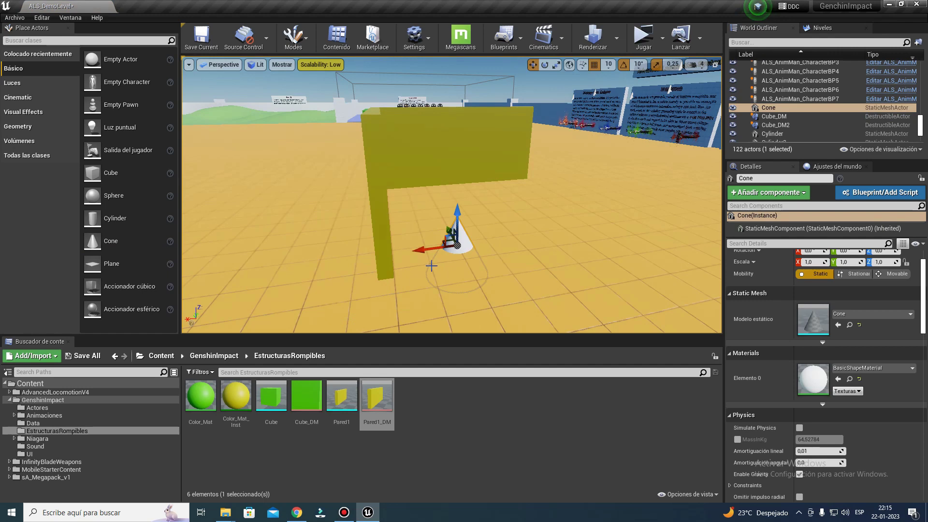
key("Delete")
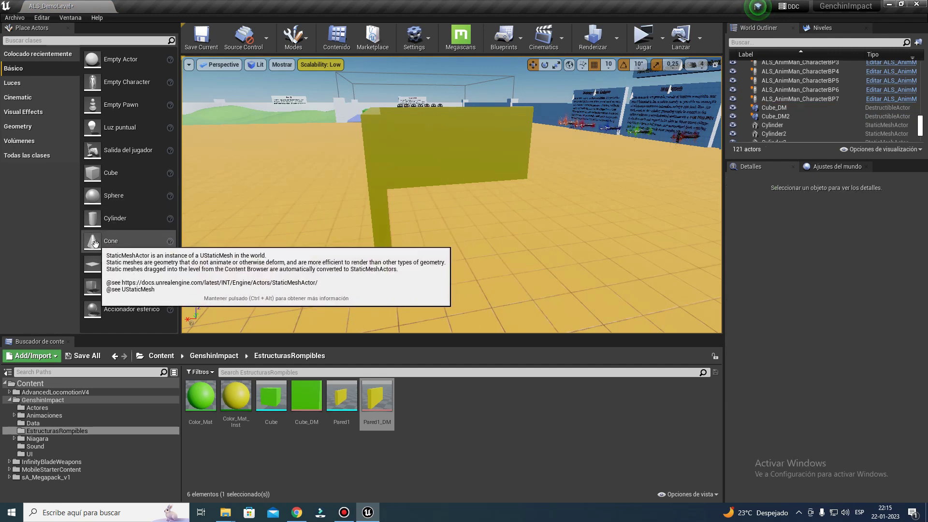
left_click_drag(96, 239, 436, 395)
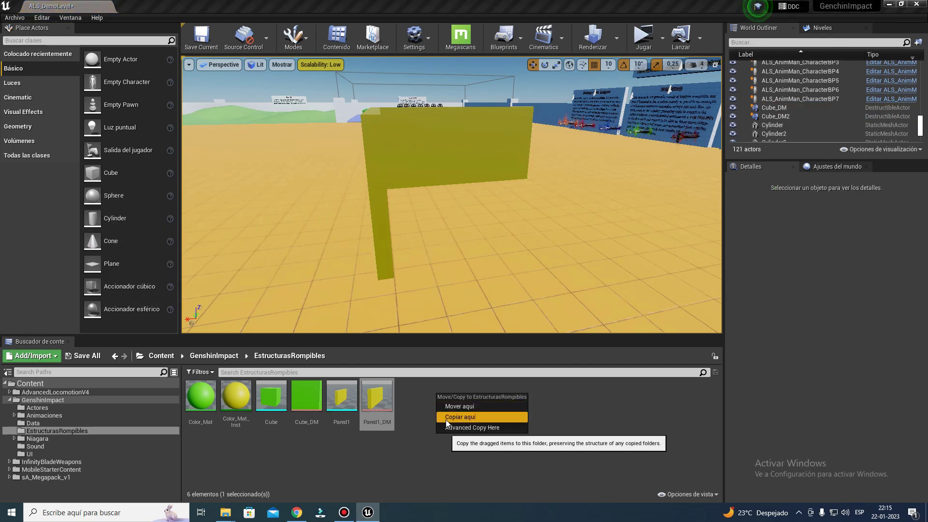
left_click(455, 417)
right_click(421, 410)
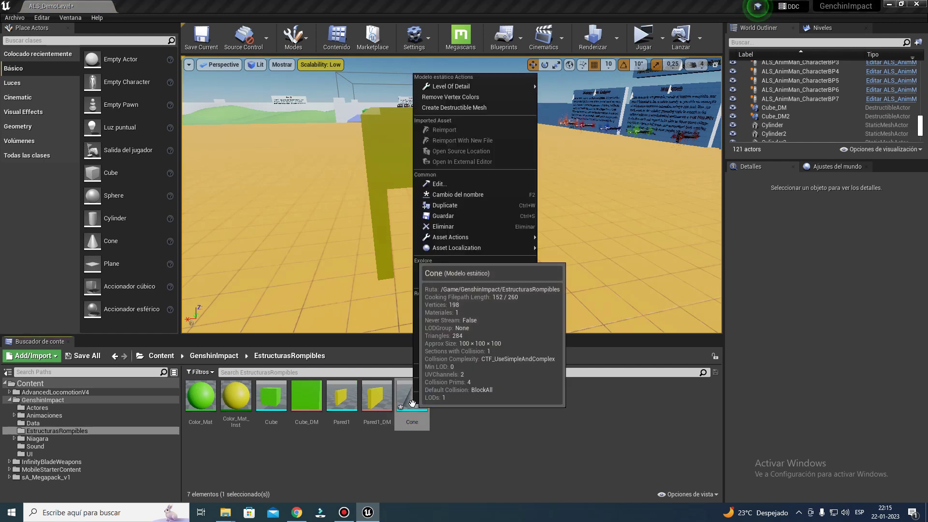
mouse_move(482, 239)
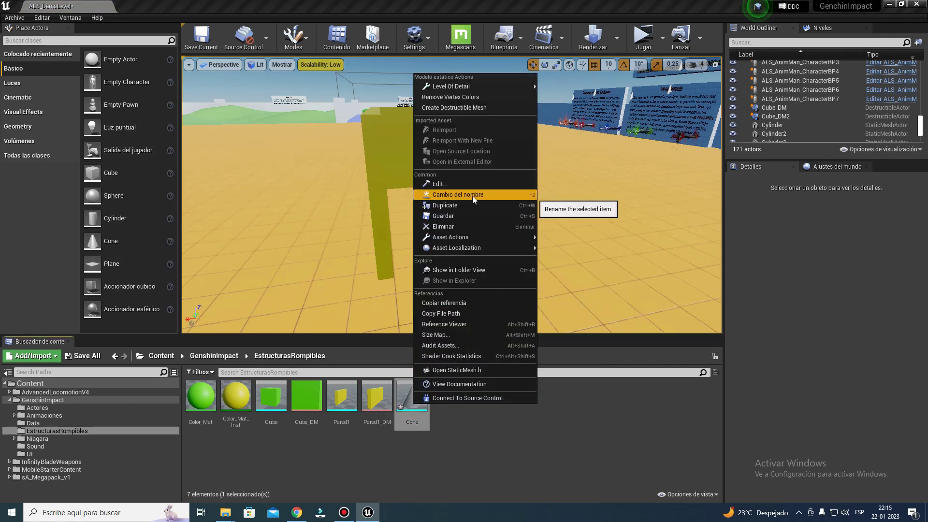
left_click(472, 108)
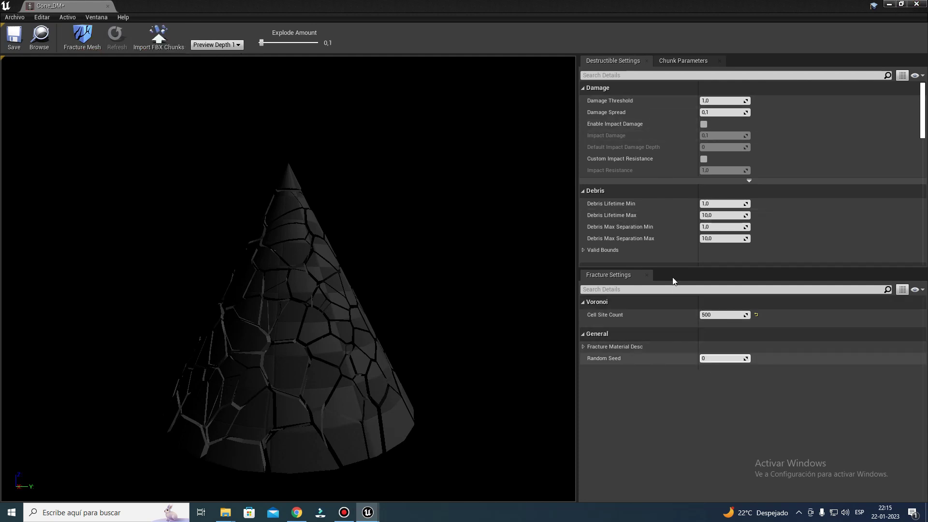
Step: Enable World Support on the fractured Cone_DM, save it and close its editor
scroll(622, 215, "down", 5)
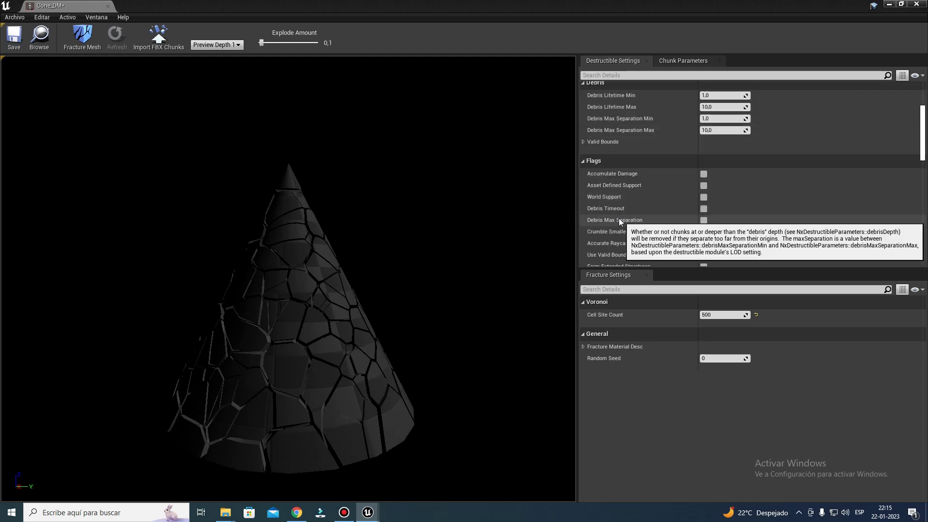
scroll(657, 195, "up", 2)
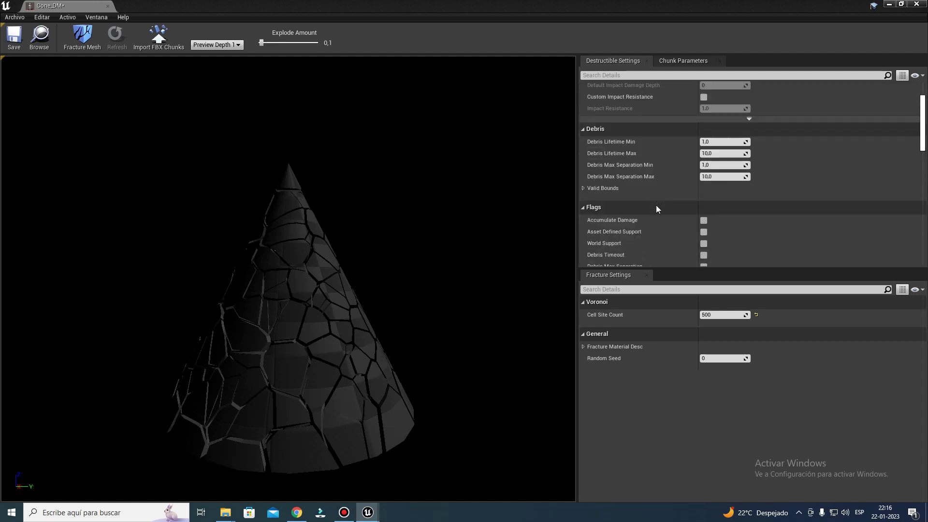
scroll(675, 236, "down", 1)
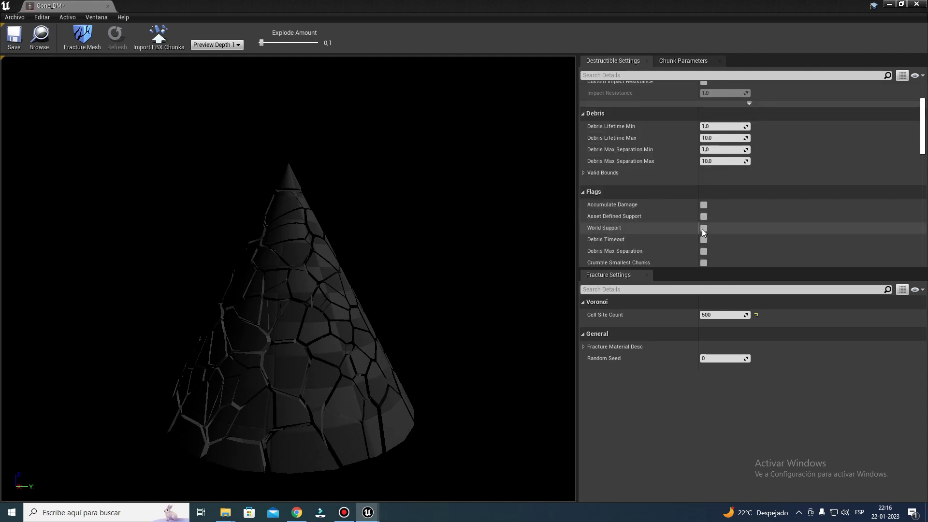
left_click(703, 228)
scroll(634, 219, "down", 4)
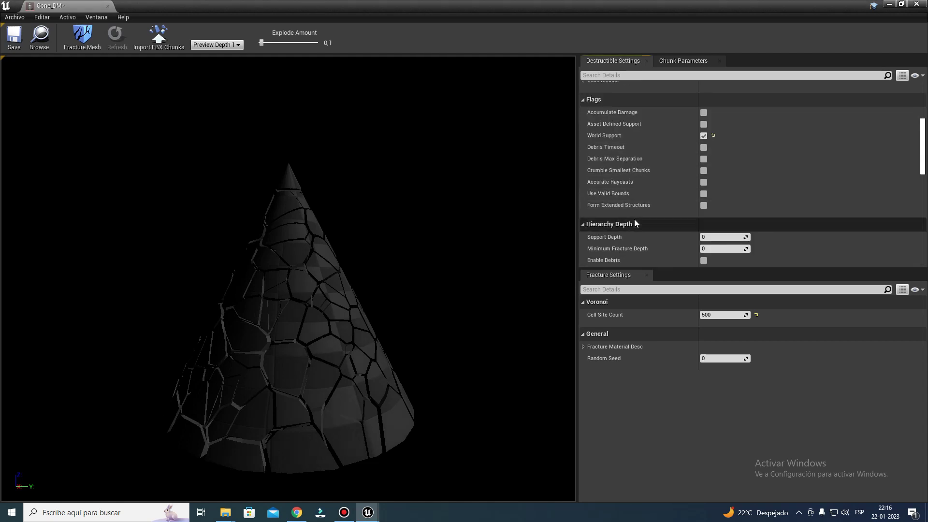
scroll(634, 223, "down", 3)
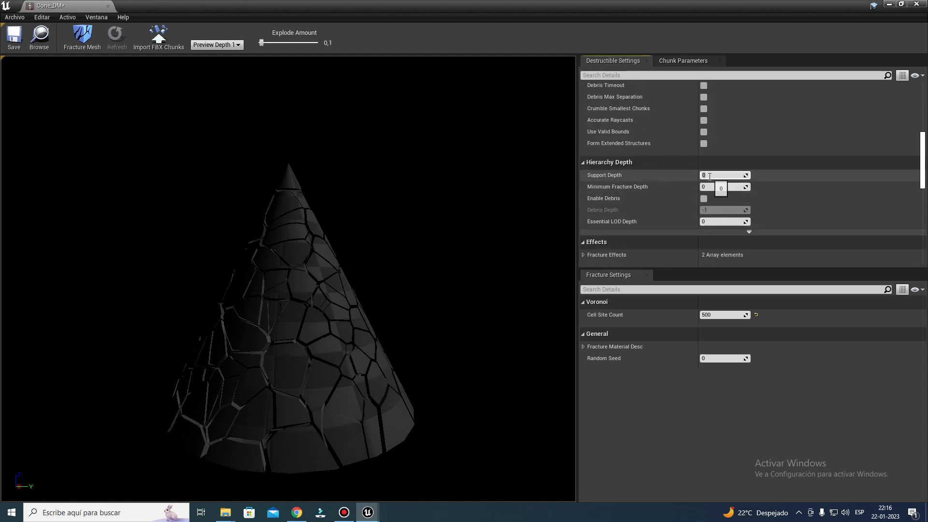
type("1")
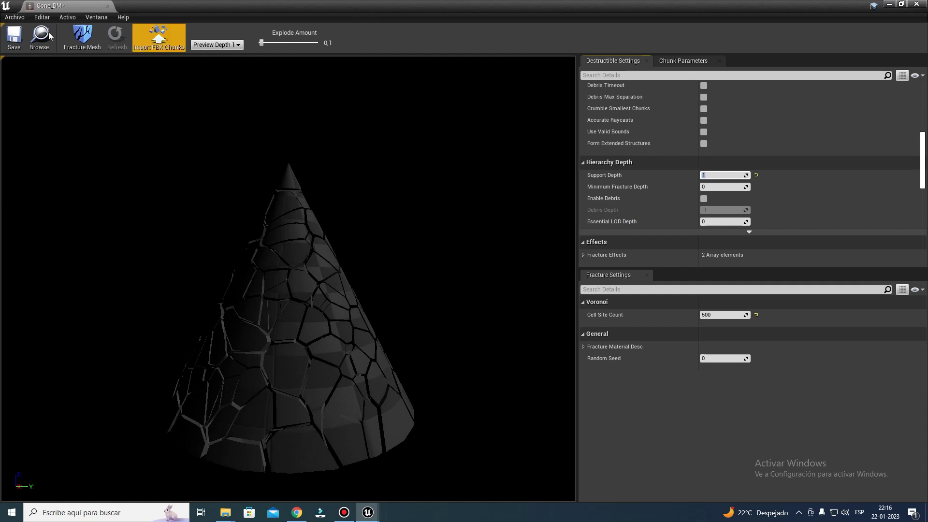
left_click(14, 38)
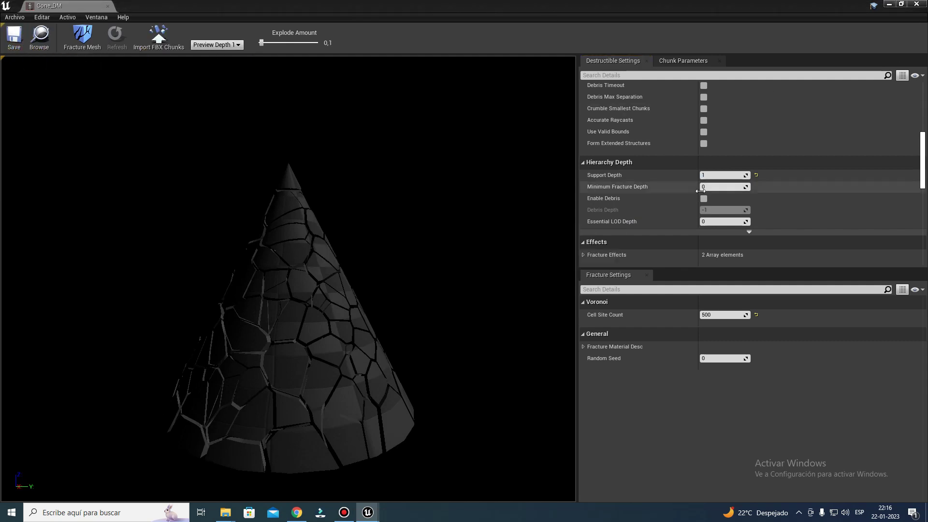
left_click(917, 4)
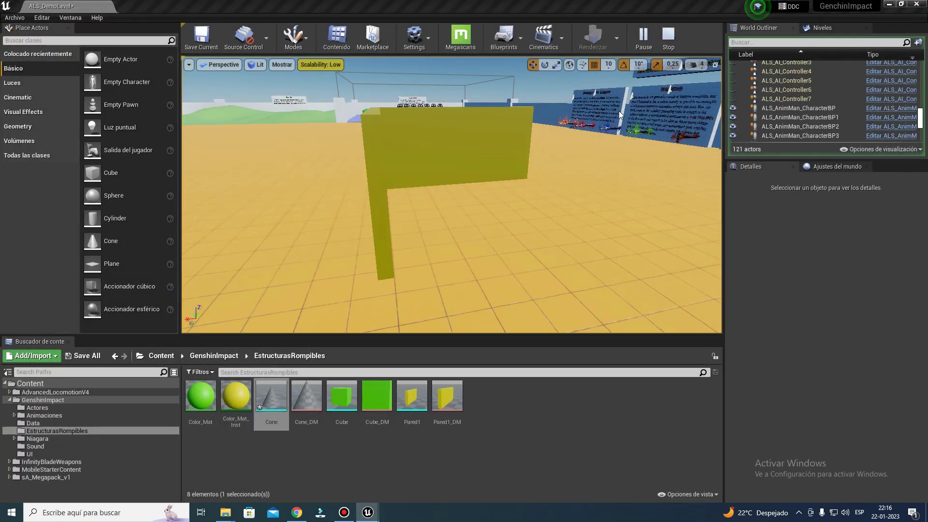
Step: Stop play and assign the yellow Color_Mat_Inst material to the Cone mesh
key("Escape")
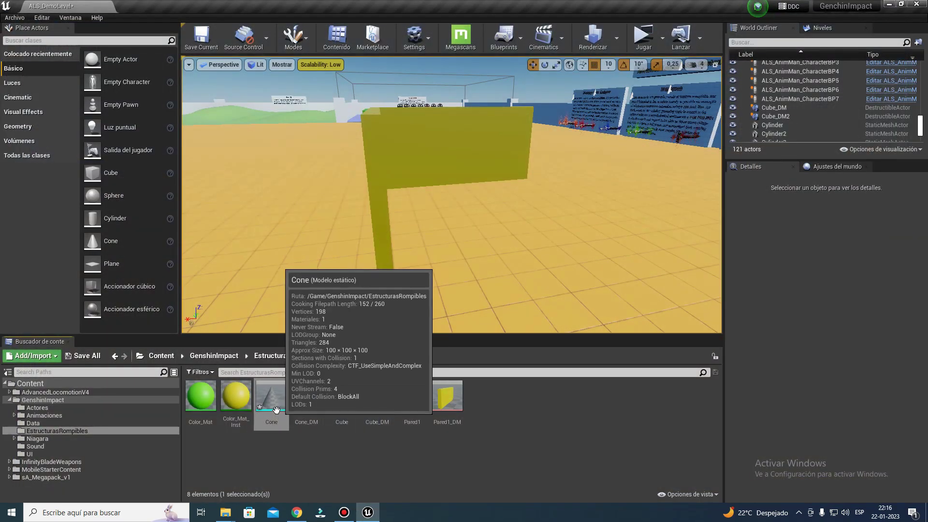
left_click(281, 401)
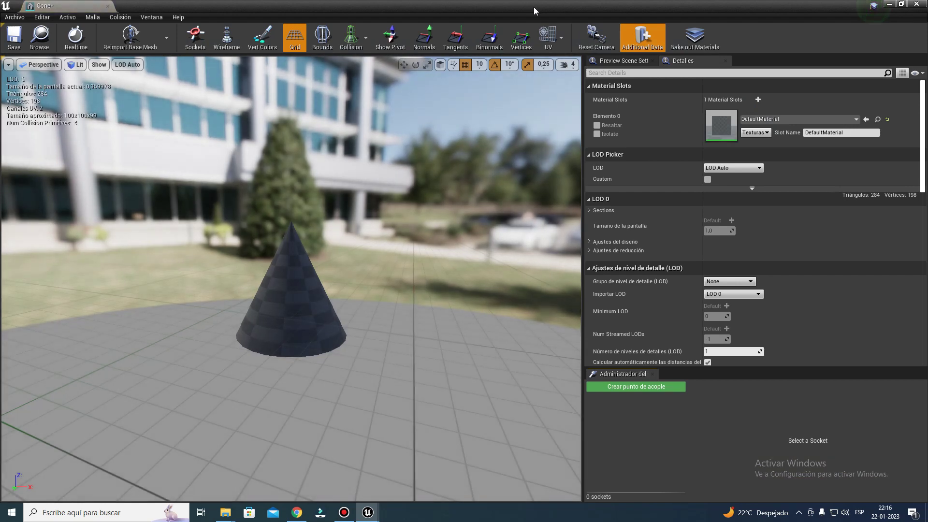
double_click(534, 7)
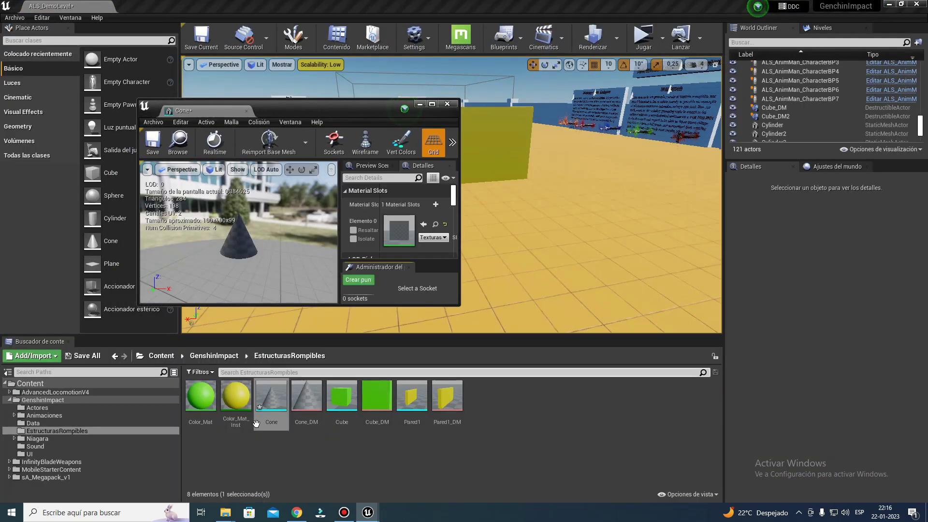
left_click(234, 405)
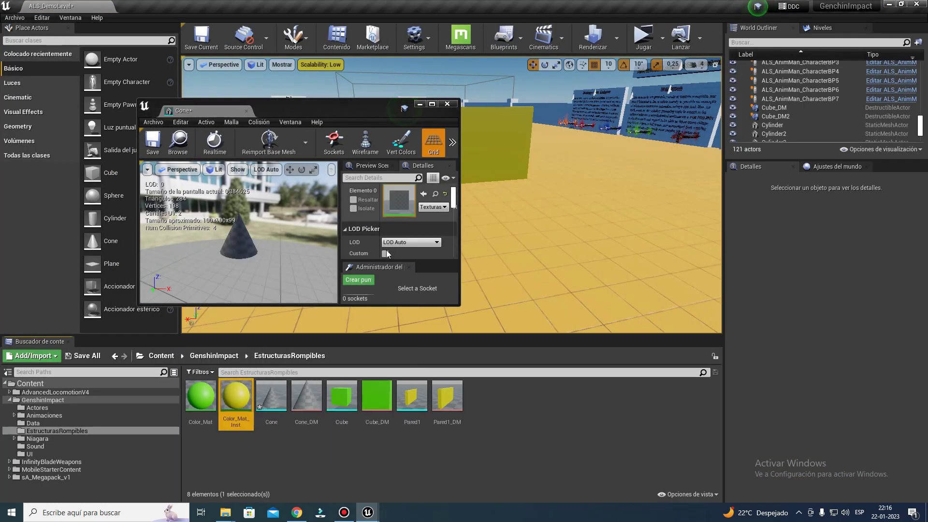
scroll(413, 210, "down", 2)
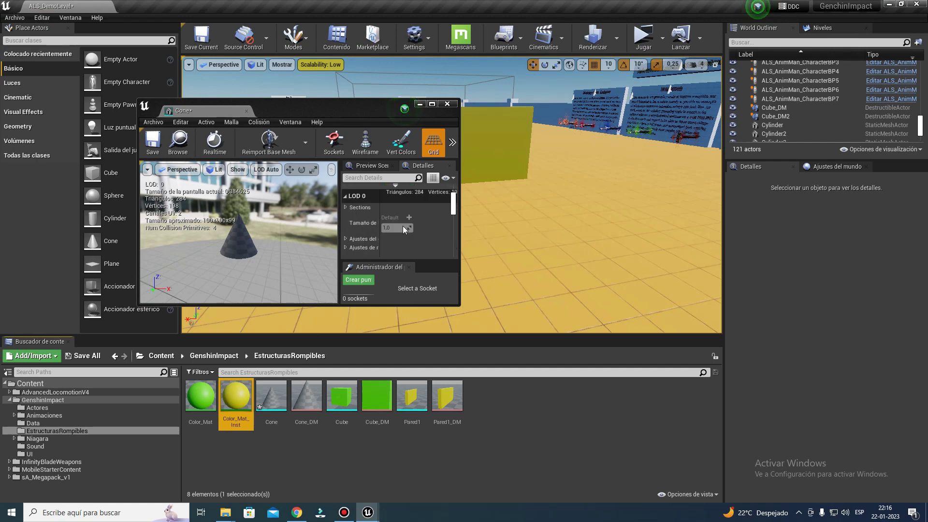
scroll(402, 234, "up", 2)
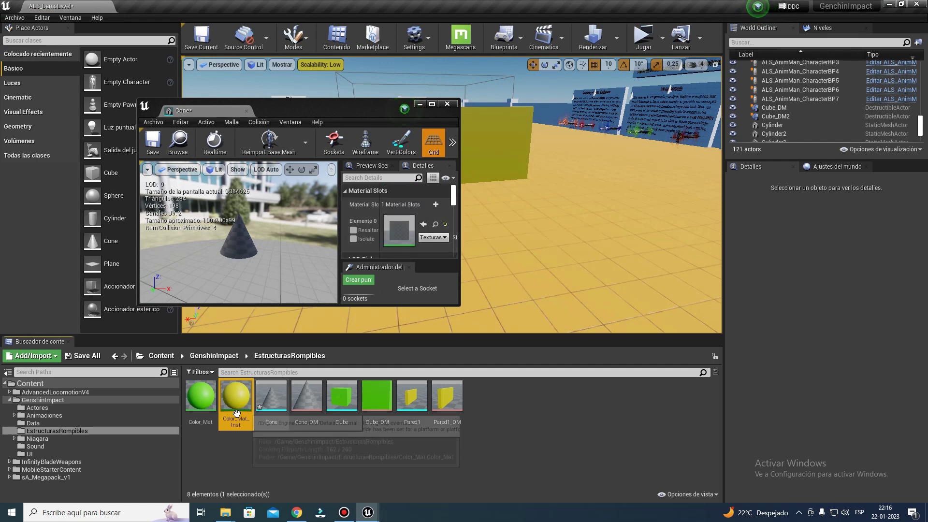
left_click(424, 223)
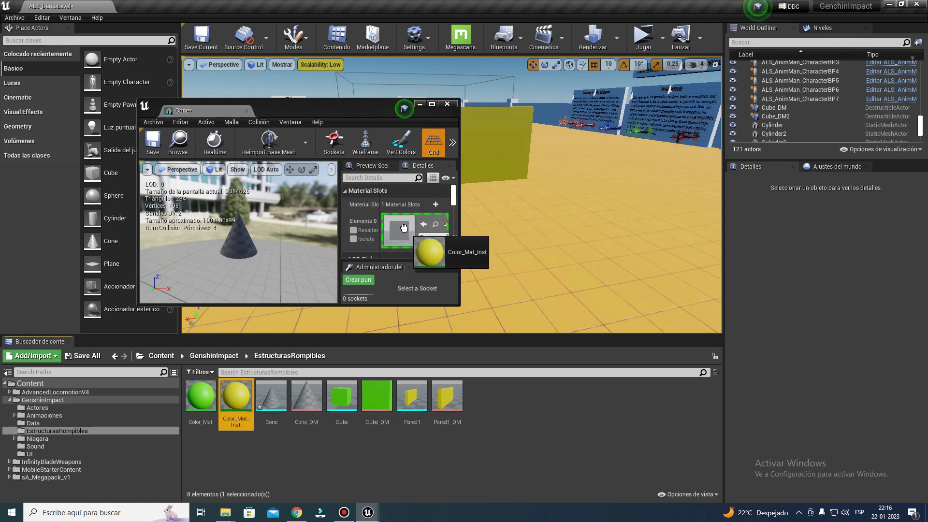
Step: Save the Cone mesh and place a Cone_DM actor left of the wall
left_click(153, 142)
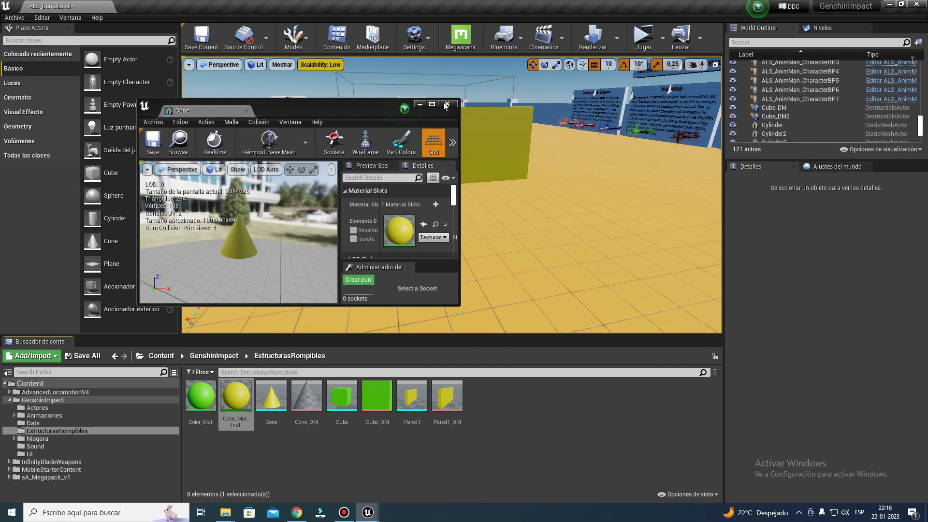
left_click(445, 105)
left_click_drag(306, 396, 281, 244)
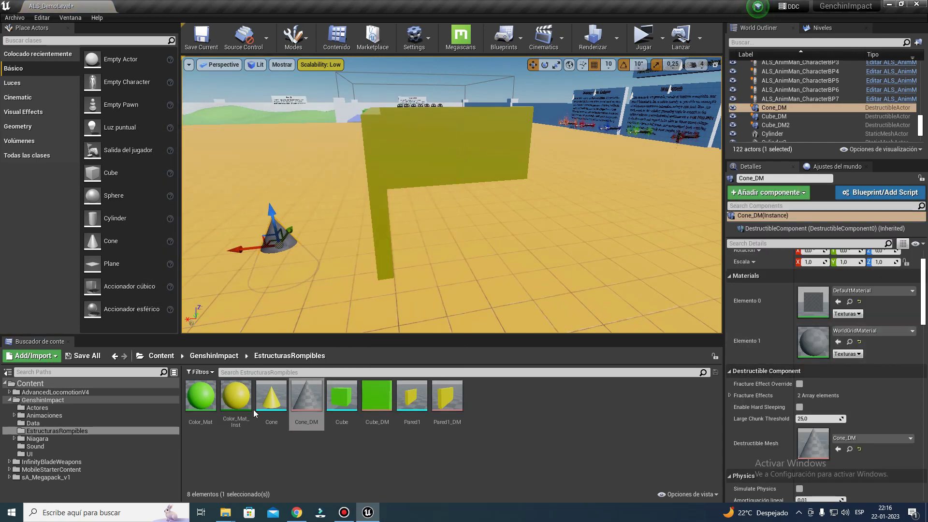
Step: Apply Color_Mat_Inst to both Cone_DM material slots, snap it to the floor, and start play
left_click_drag(236, 396, 809, 345)
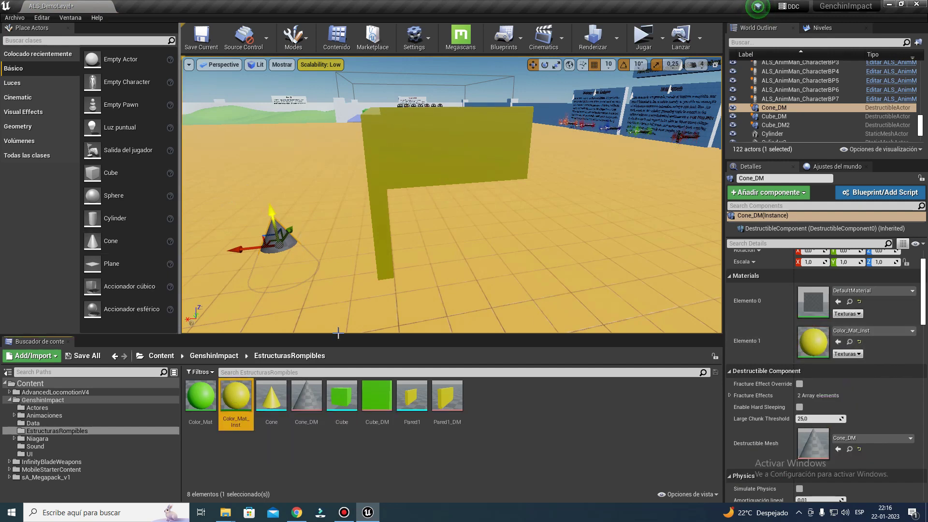
left_click_drag(237, 394, 813, 301)
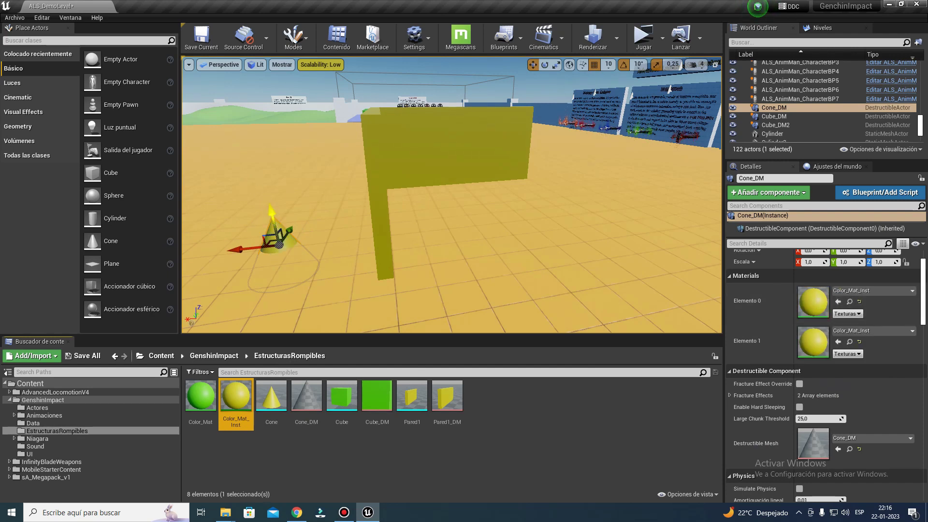
key("End")
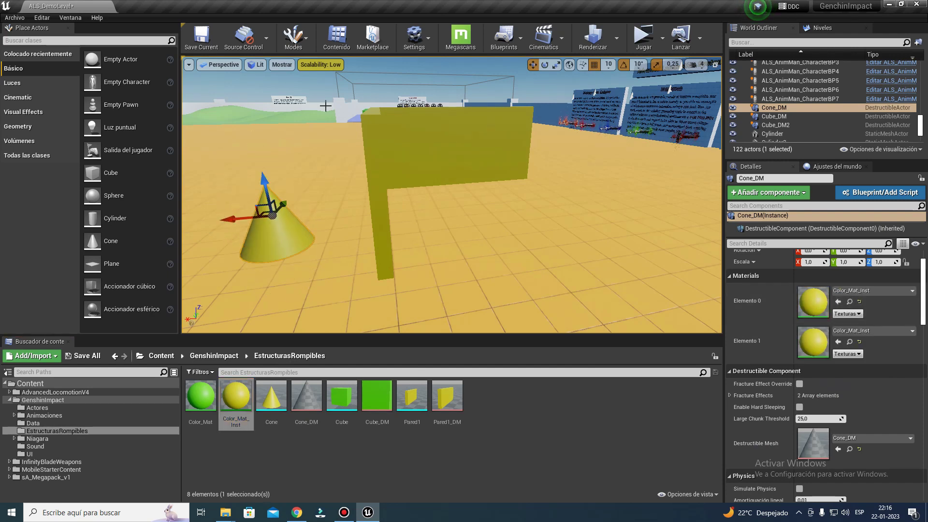
left_click(652, 41)
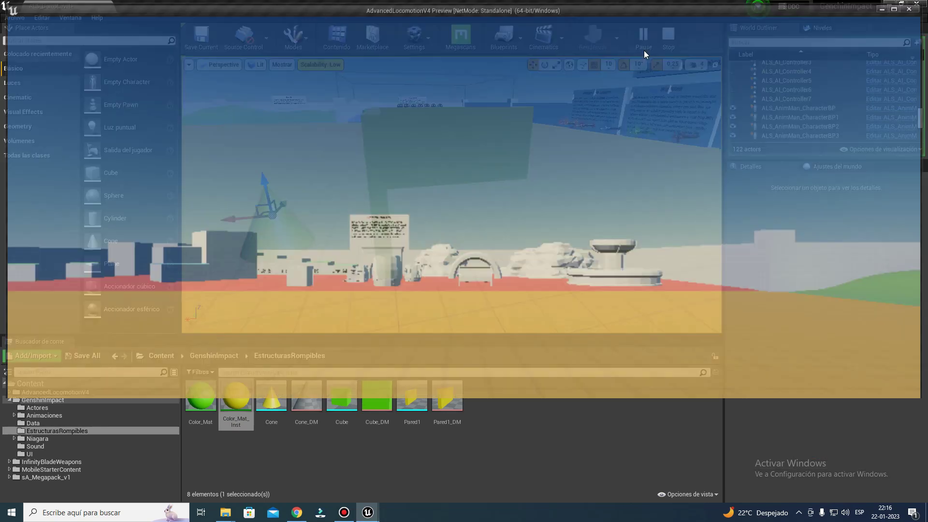
key("q")
scroll(464, 261, "down", 4)
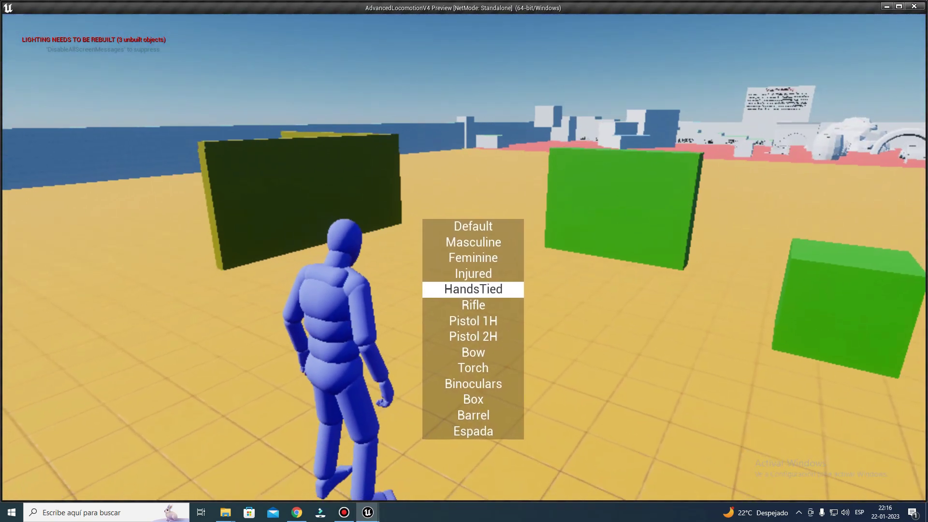
scroll(465, 261, "down", 1)
scroll(464, 262, "down", 1)
key("w")
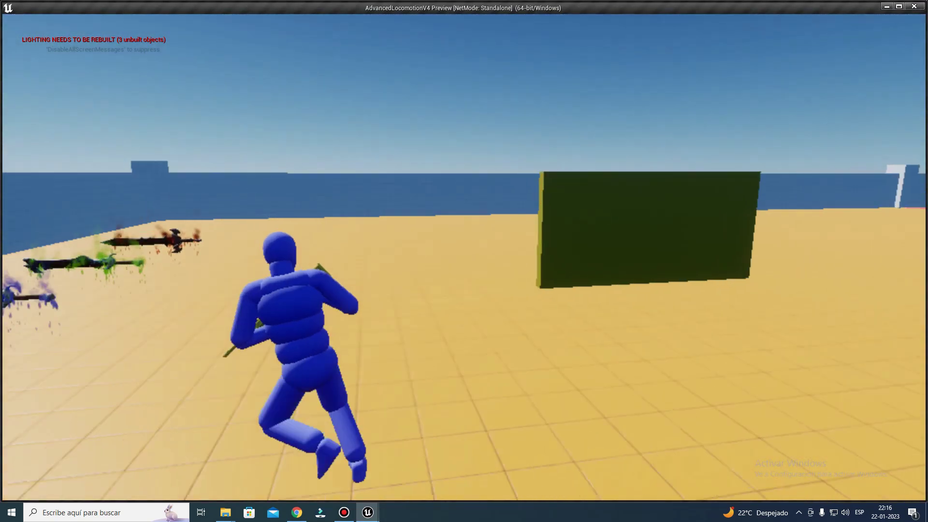
key("w")
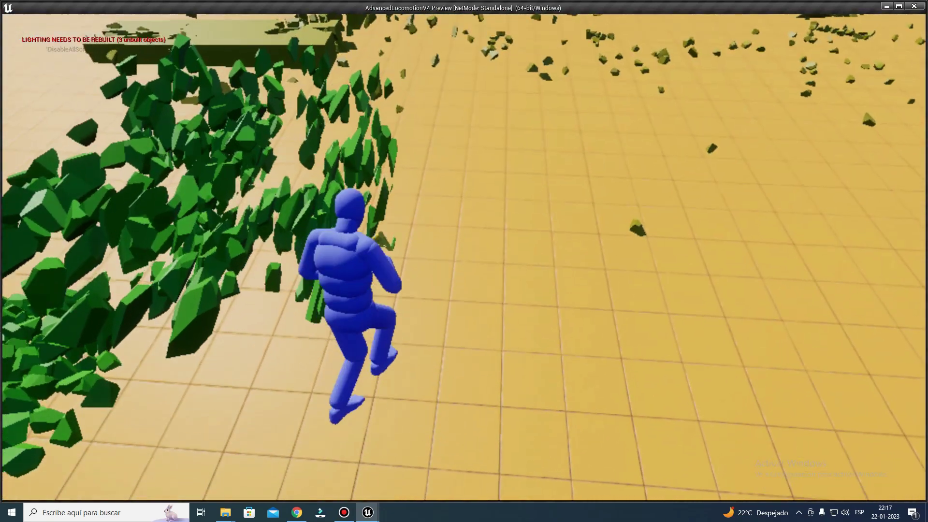
key("Escape")
left_click(270, 477)
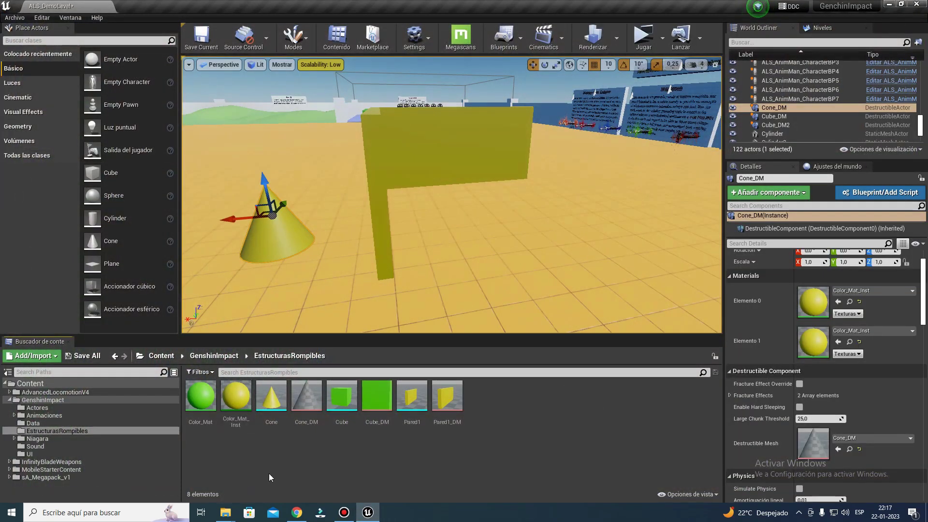